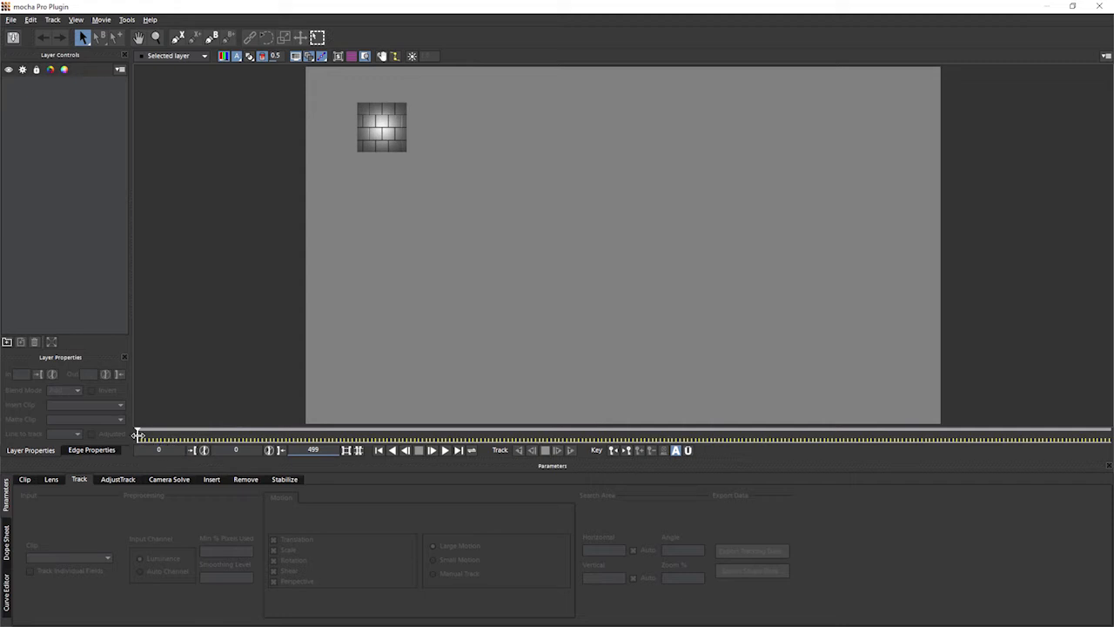
- Move the playhead to frame 125 and set the project's out point there
left_click(142, 435)
left_click_drag(142, 435, 381, 443)
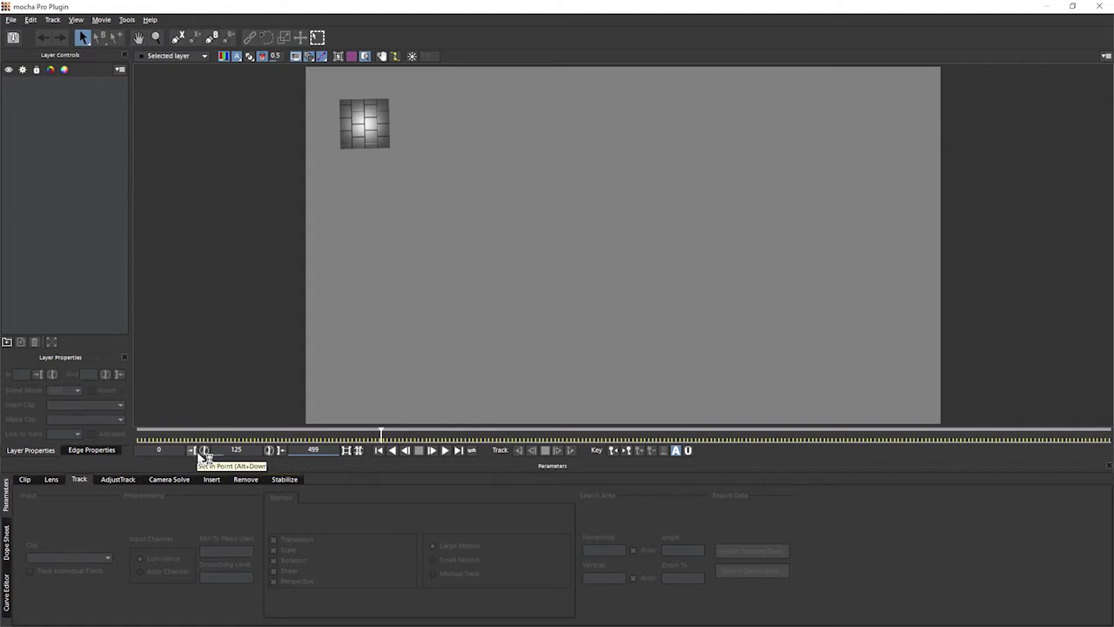
left_click(281, 451)
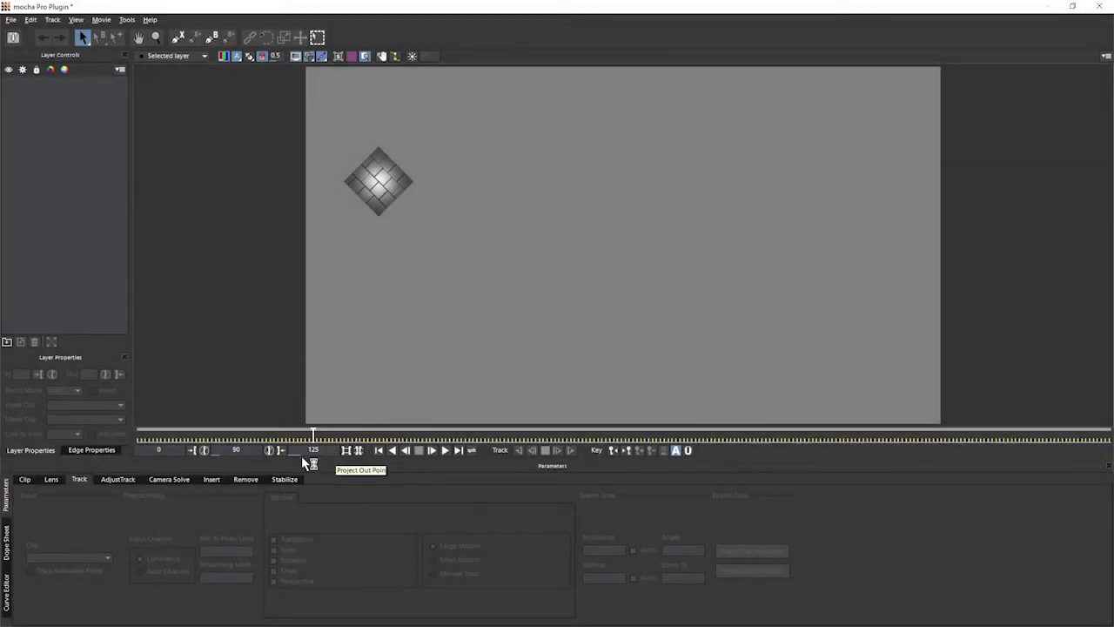
- Fit the timeline to the in/out range, switch it to the full clip length, and fit it to the in/out range again
left_click_drag(289, 439, 236, 446)
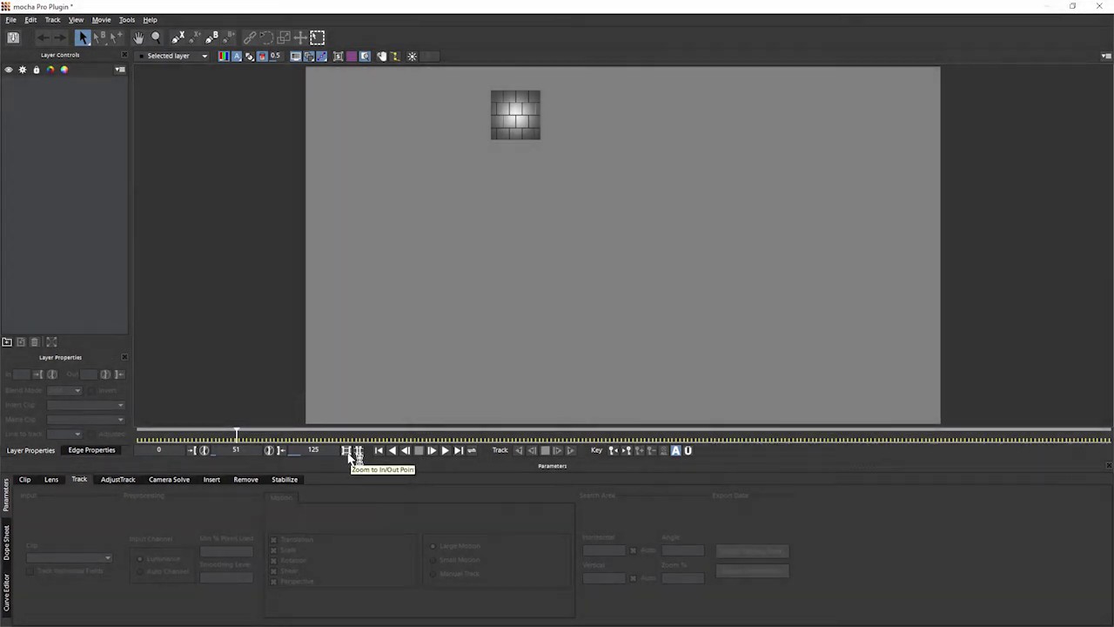
left_click(347, 452)
left_click_drag(392, 438, 604, 438)
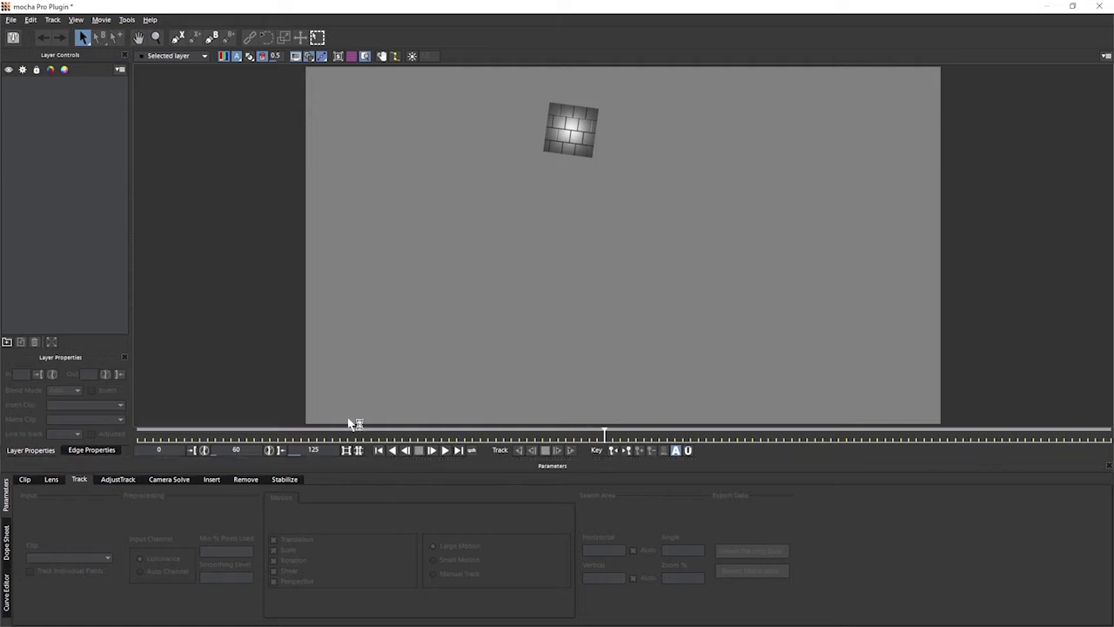
key("ctrl")
key("ctrl")
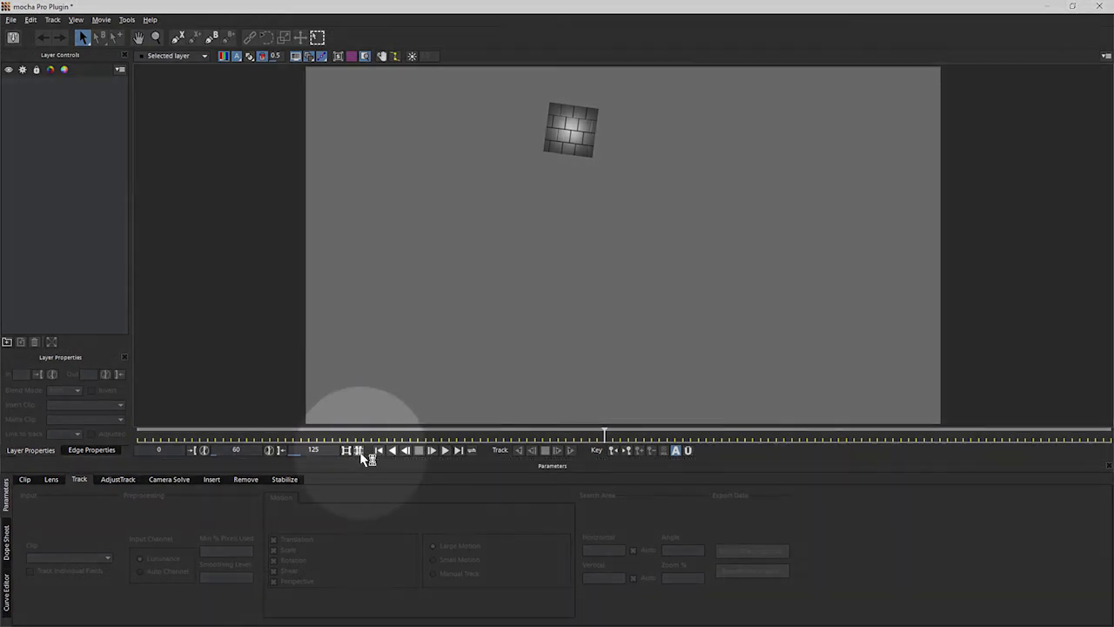
left_click(359, 451)
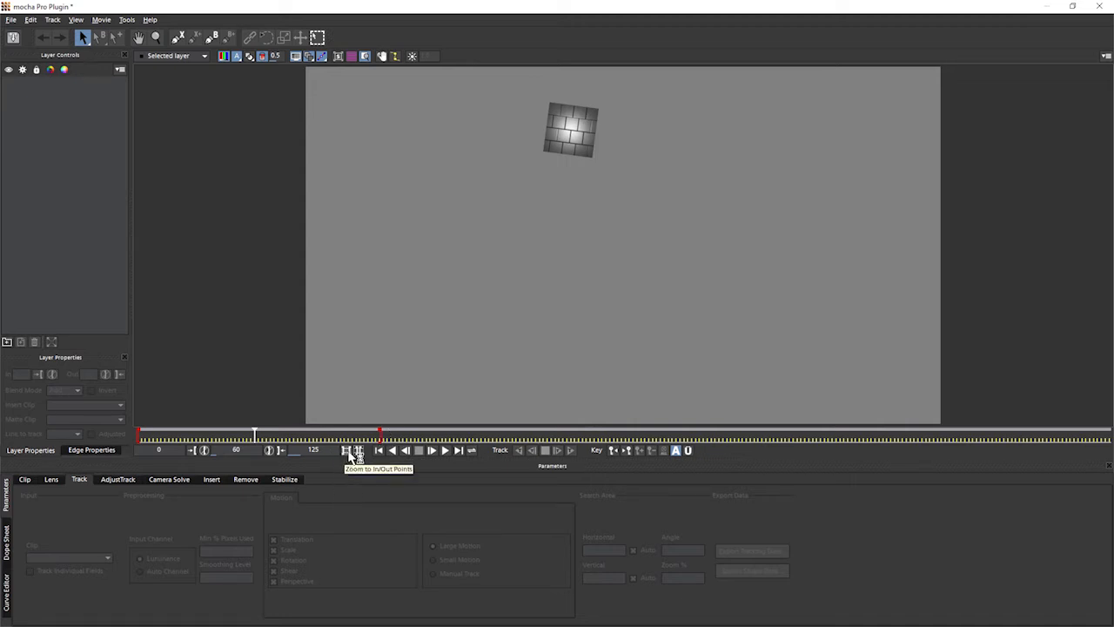
left_click(345, 451)
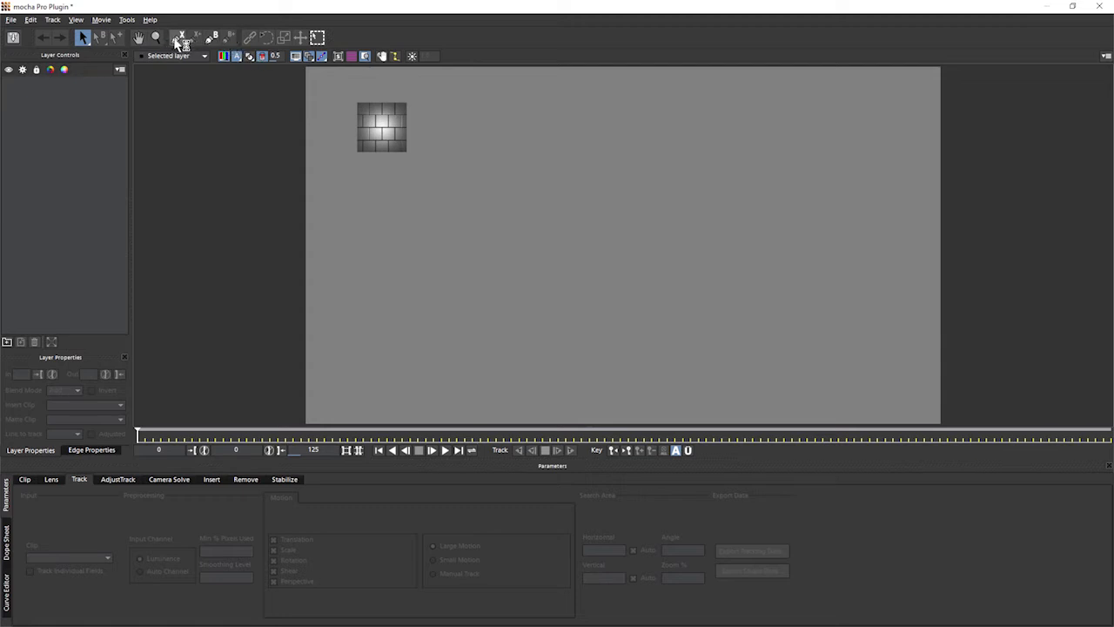
- Draw a closed four-point X-spline around the brick square at frame 0
left_click(179, 40)
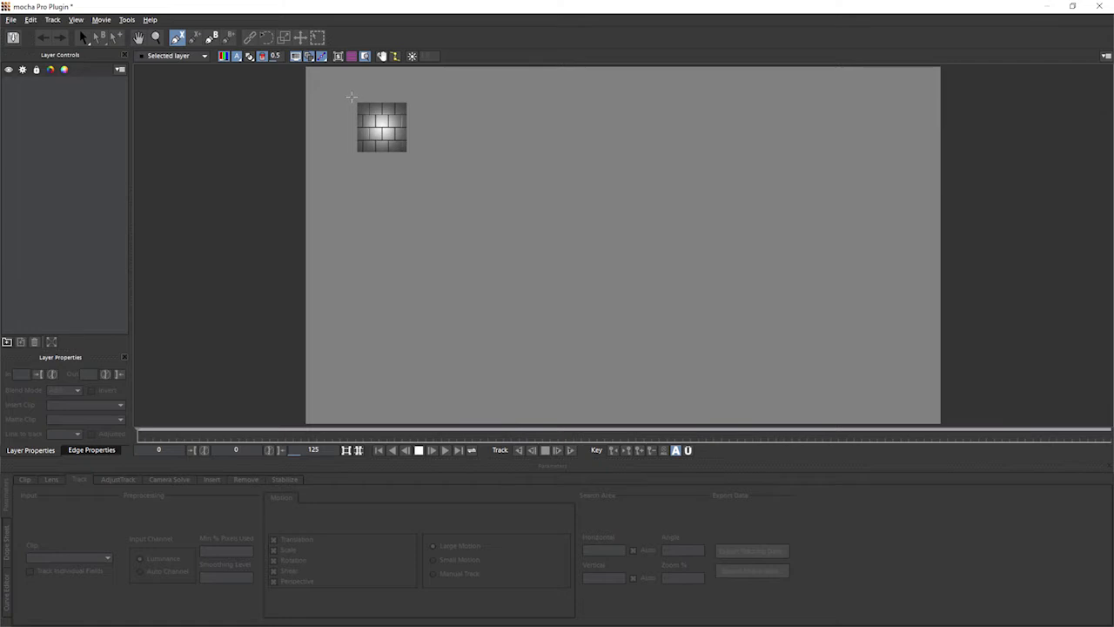
left_click(356, 100)
left_click(410, 100)
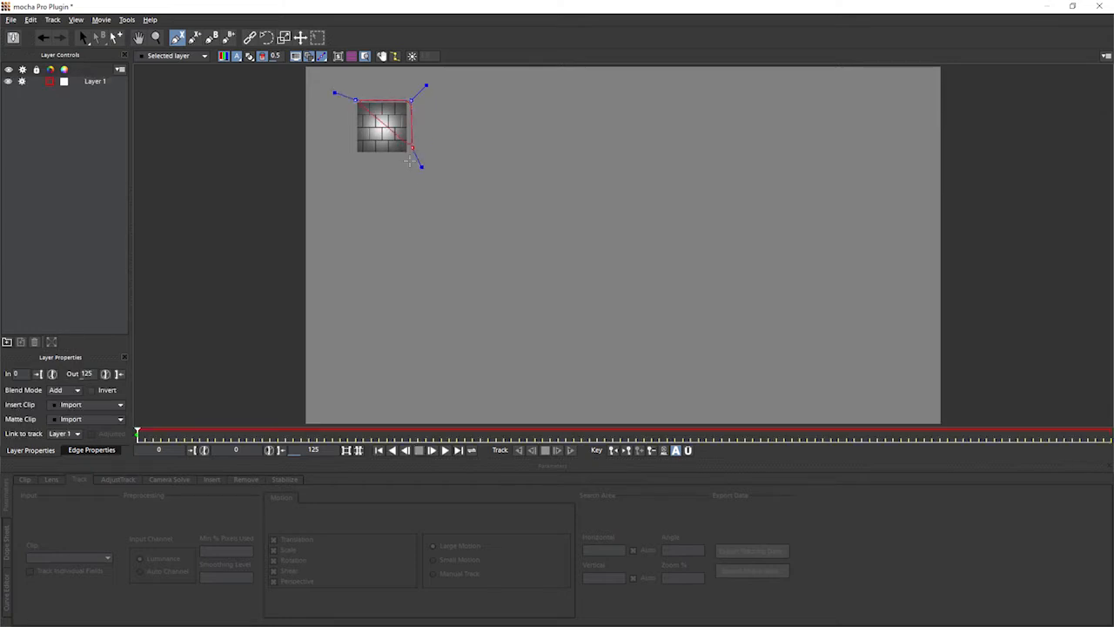
left_click(411, 160)
left_click(354, 158)
right_click(348, 170)
- Turn off the transform box and pull the spline's point handles outward to sharpen its corners
left_click_drag(411, 161, 409, 164)
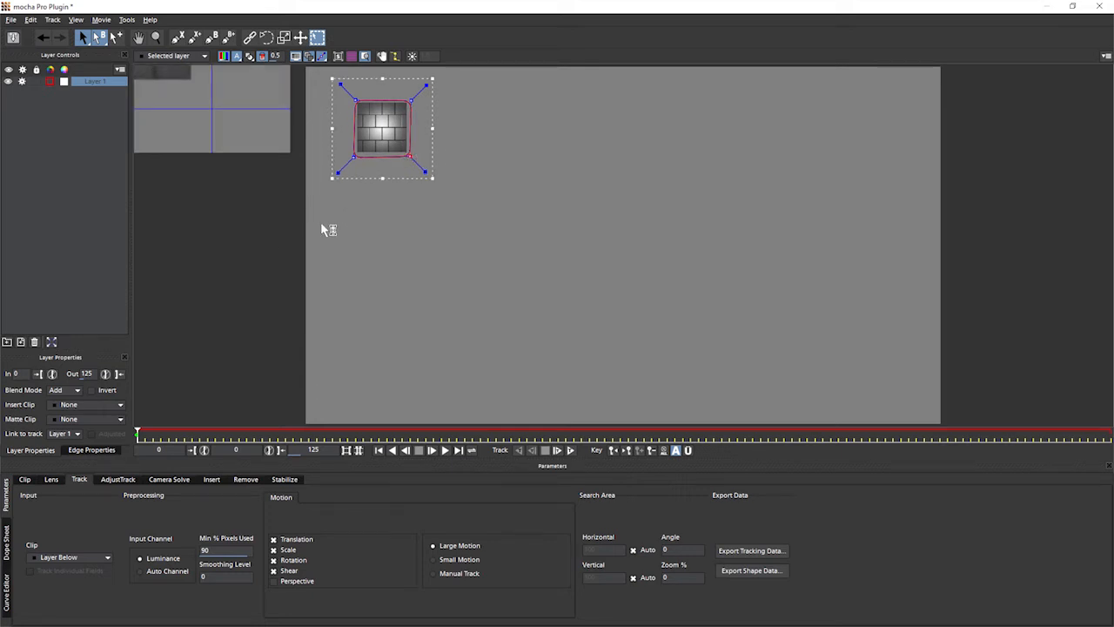
left_click(317, 39)
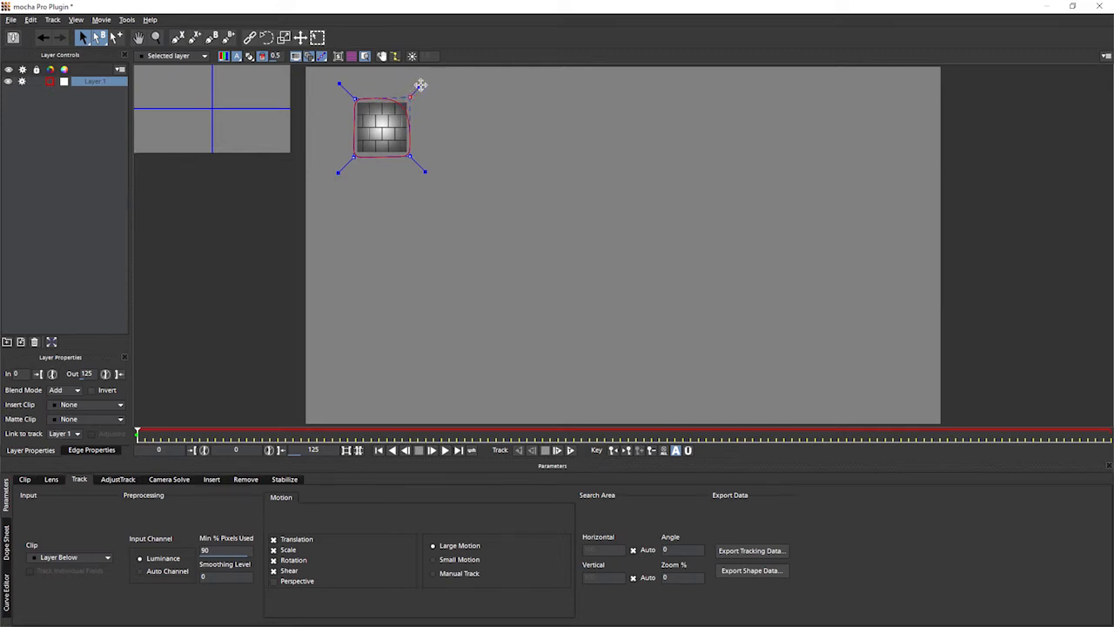
left_click_drag(420, 87, 428, 78)
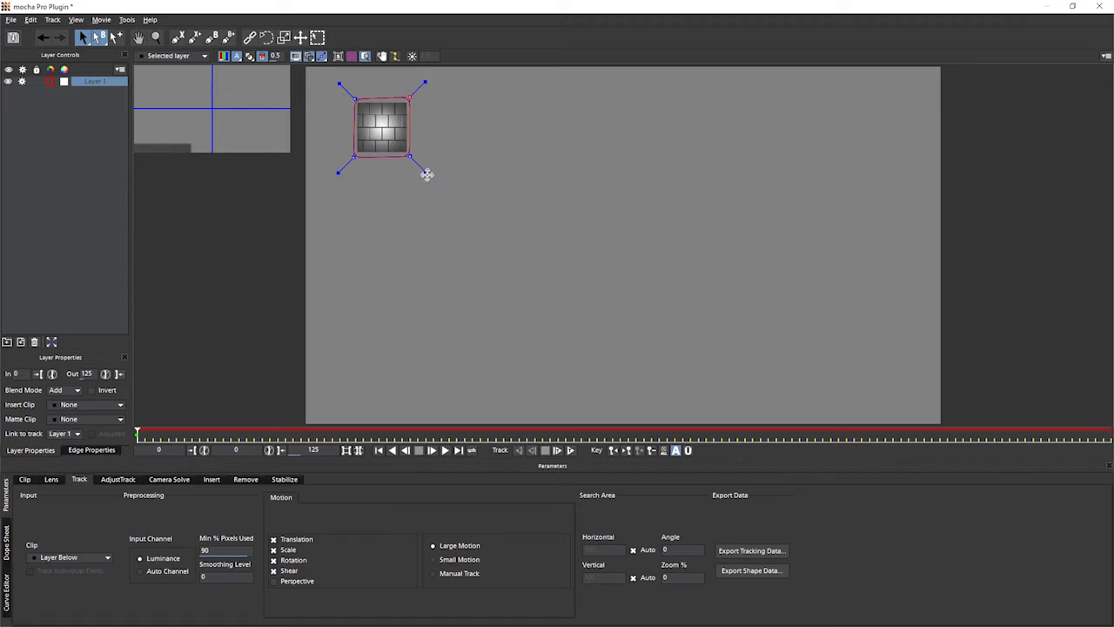
mouse_move(427, 172)
left_mouse_down()
mouse_move(410, 157)
mouse_move(443, 185)
left_mouse_up()
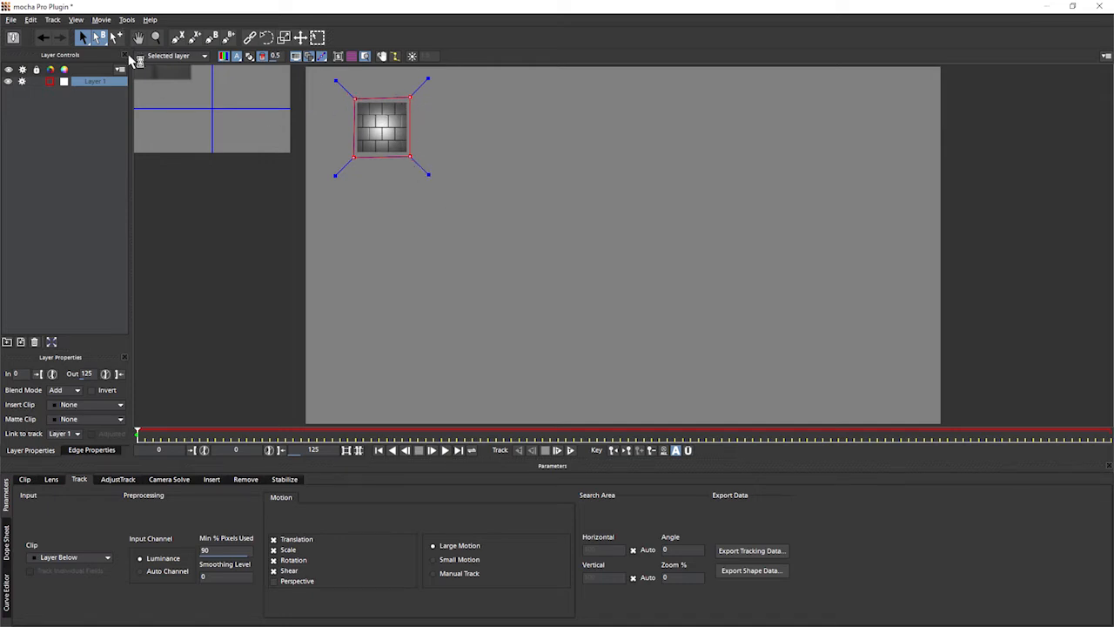
- Rename the new layer as Position
double_click(96, 82)
type("Position")
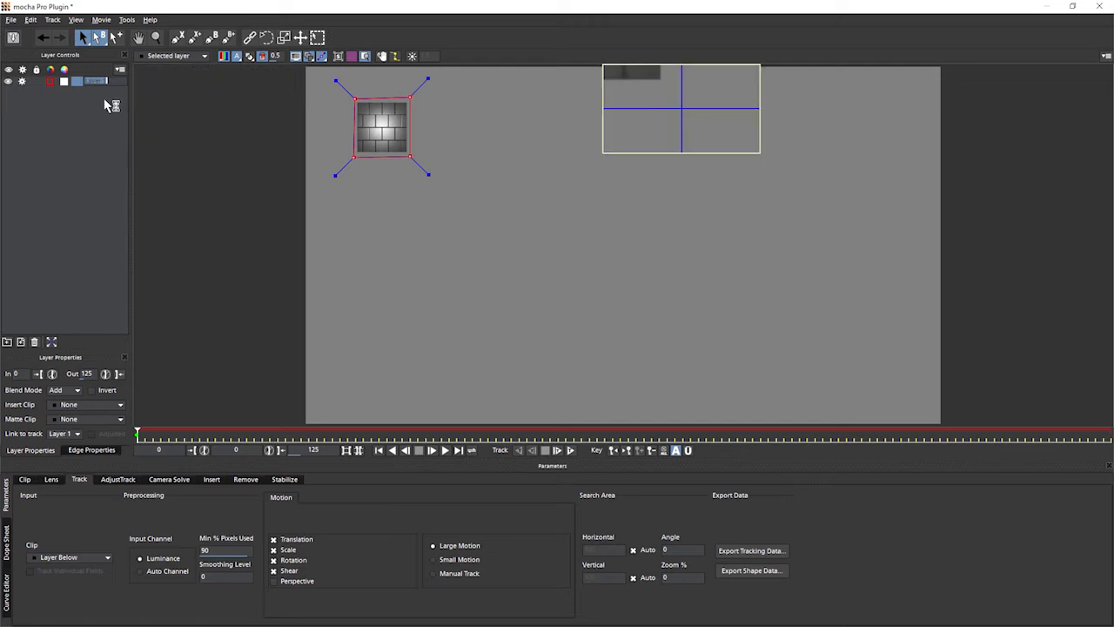
key("Return")
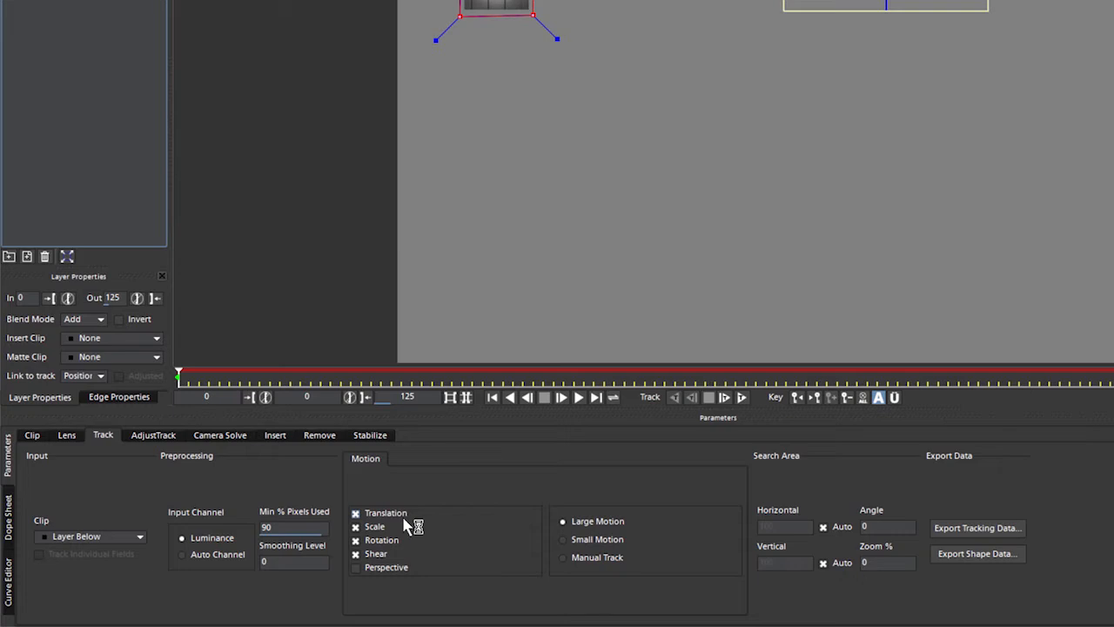
- Leave only Translation enabled as the Position layer's motion and track it forward to frame 125
left_click(356, 554)
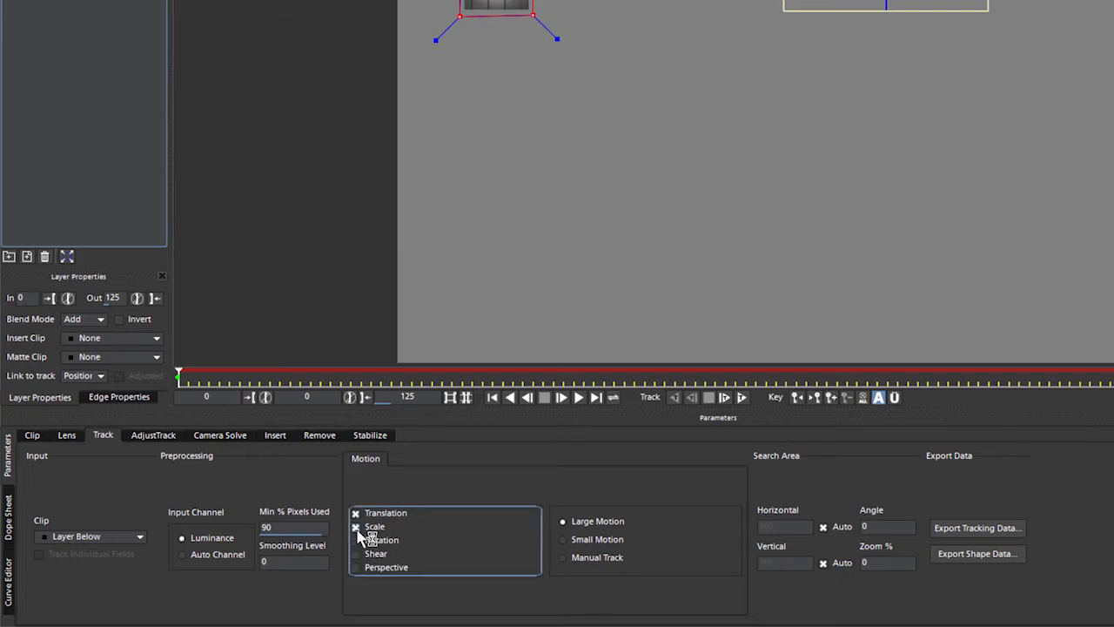
left_click(356, 527)
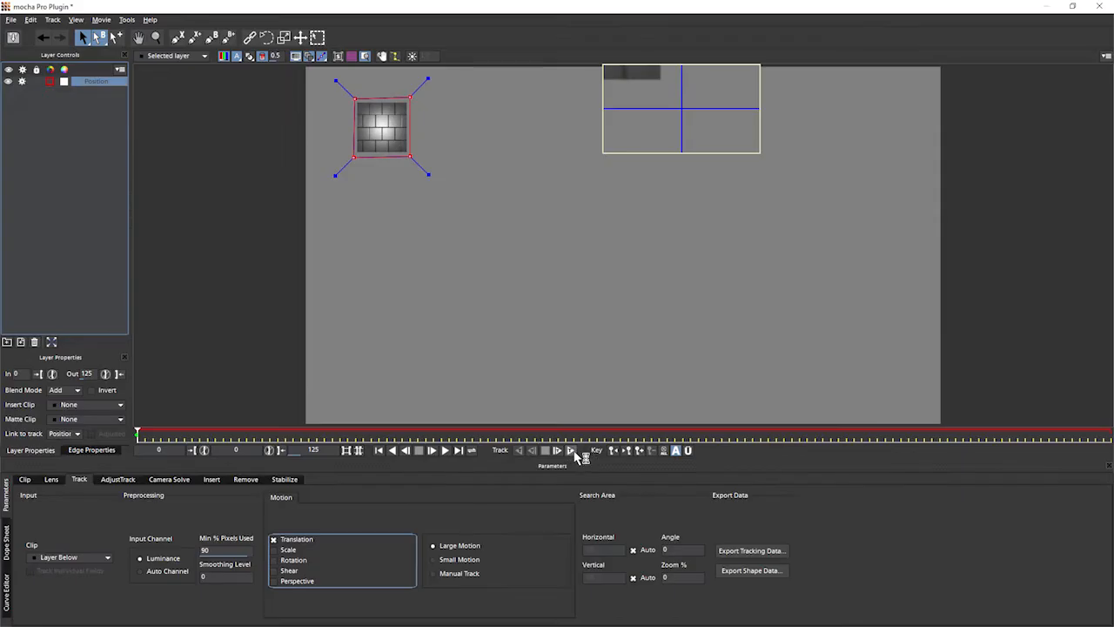
left_click(570, 451)
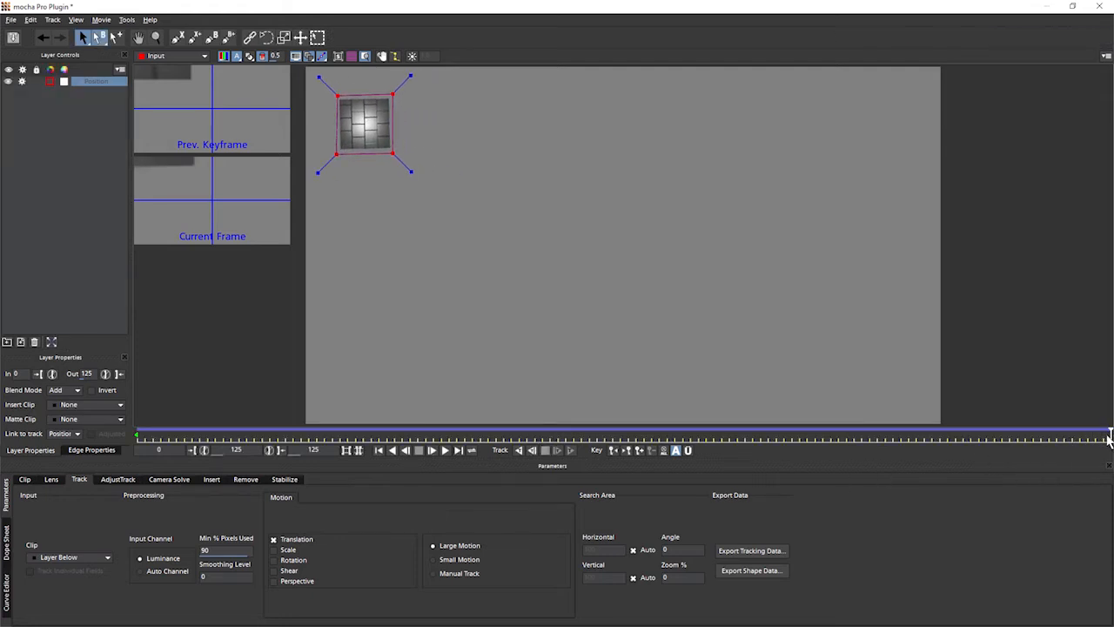
- Scrub through the Position track back to frame 0 and hide the Position layer
left_click_drag(1107, 435, 616, 449)
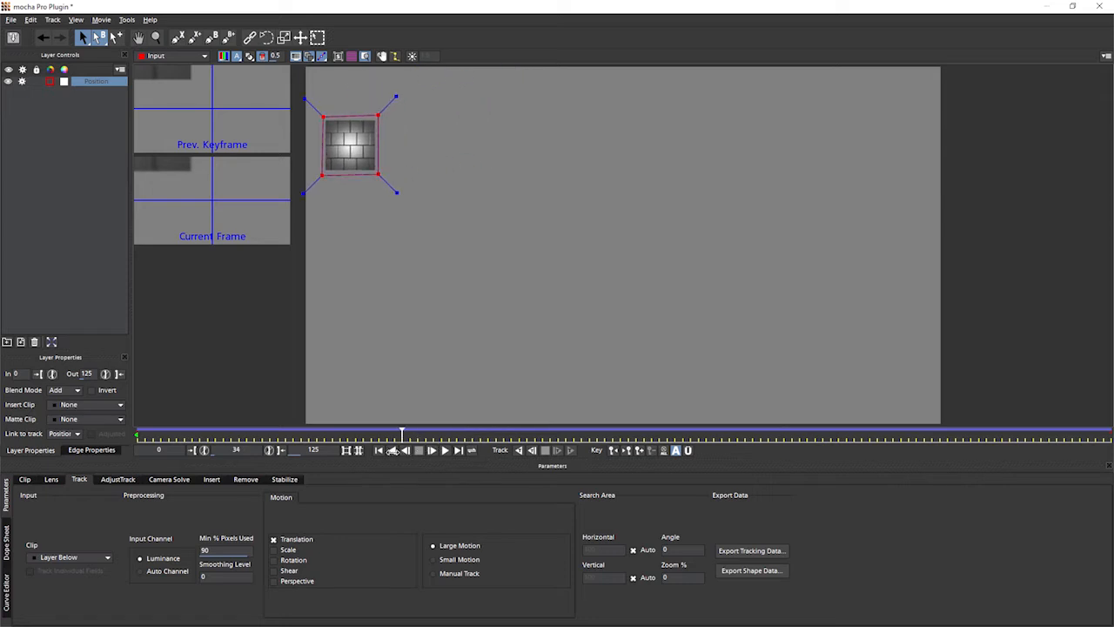
left_click_drag(643, 458, 113, 462)
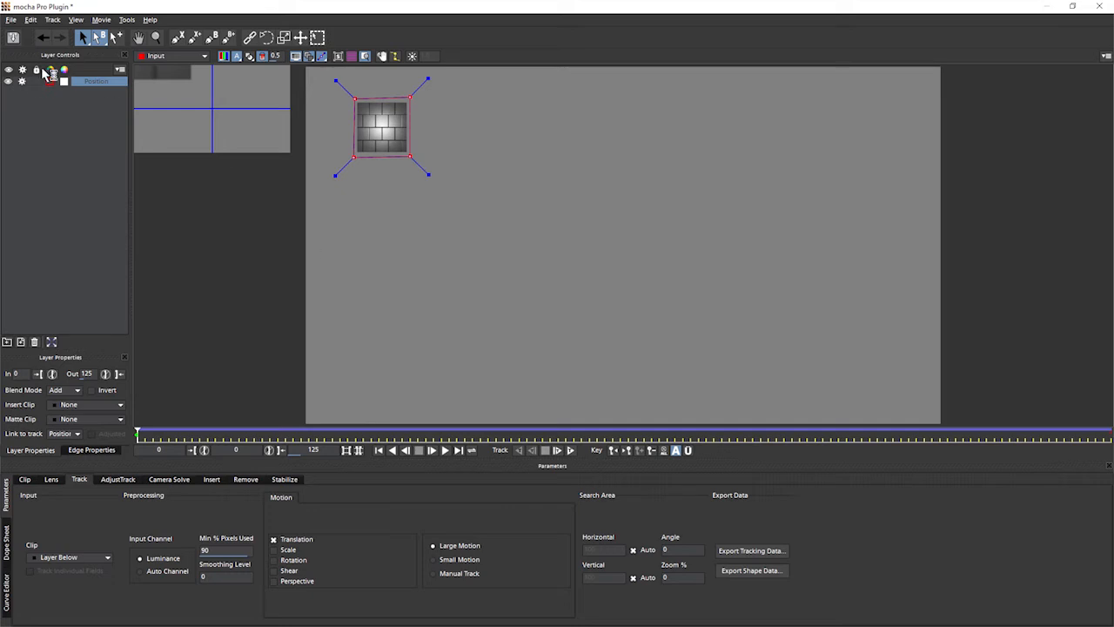
left_click(9, 81)
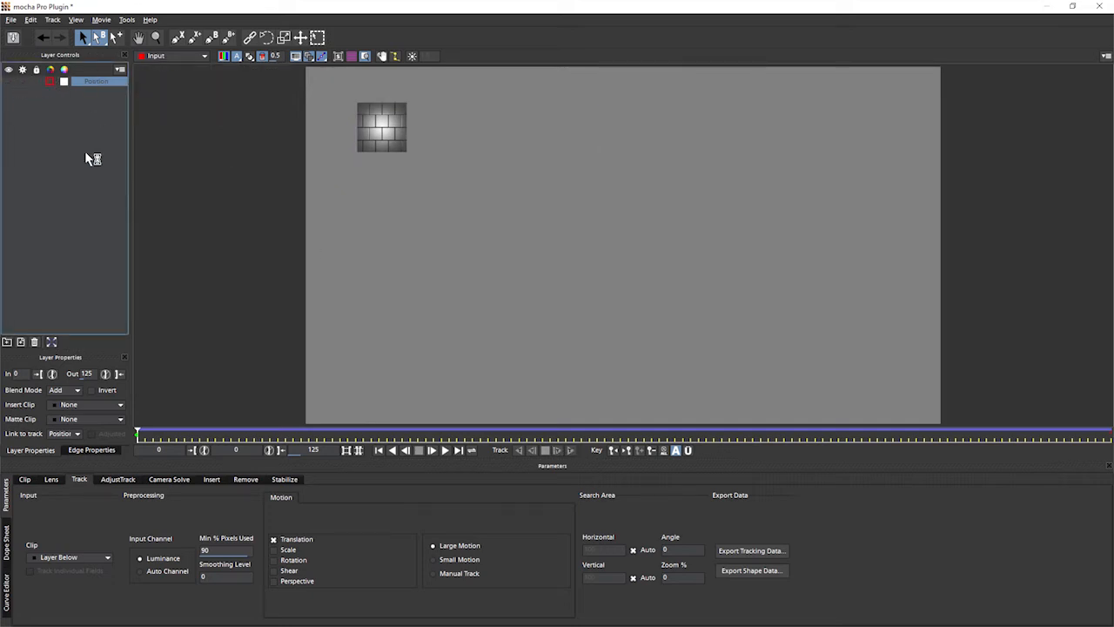
- Draw a second four-point X-spline around the brick square with sharp corners and adjust its upper-left point
left_click(179, 38)
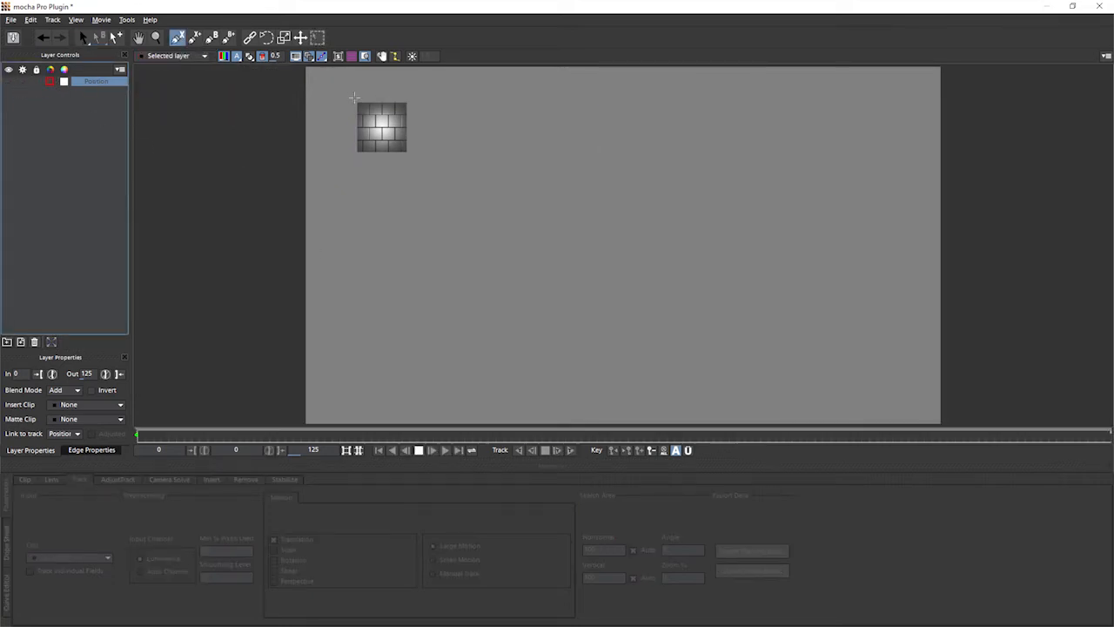
left_click(355, 98)
left_click(354, 157)
left_click(411, 156)
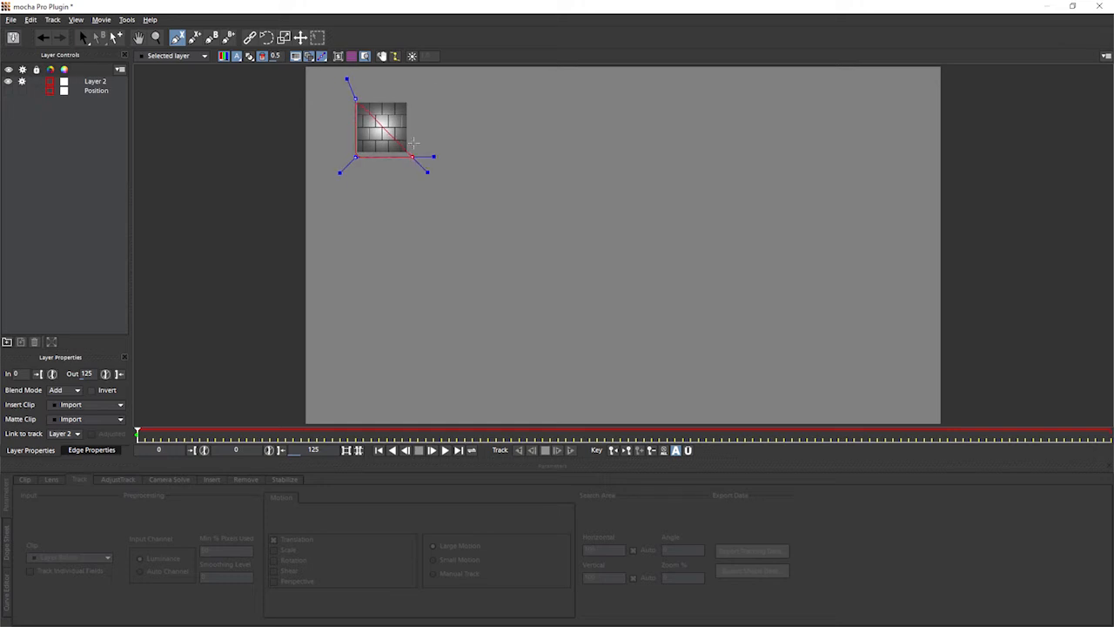
left_click(409, 95)
right_click(433, 106)
left_click_drag(424, 81, 441, 60)
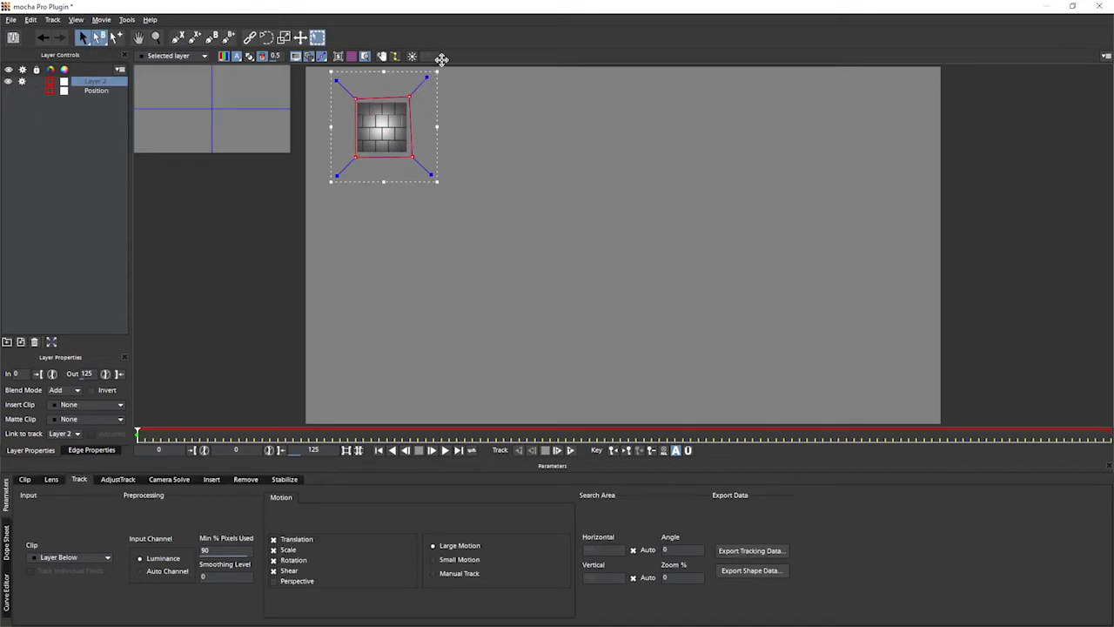
left_click(316, 38)
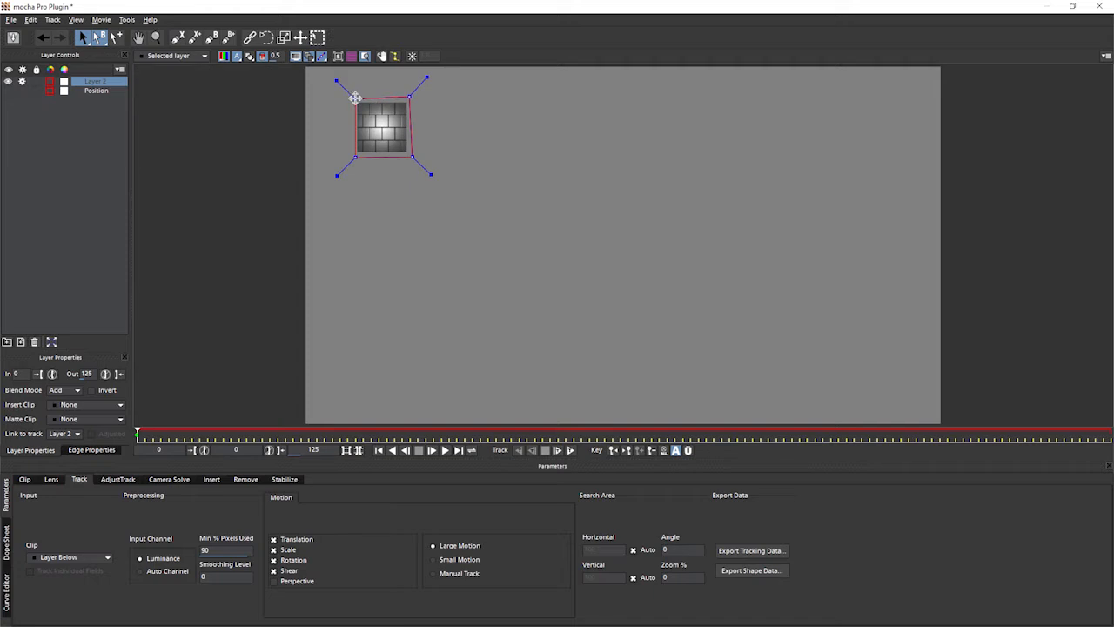
key("t")
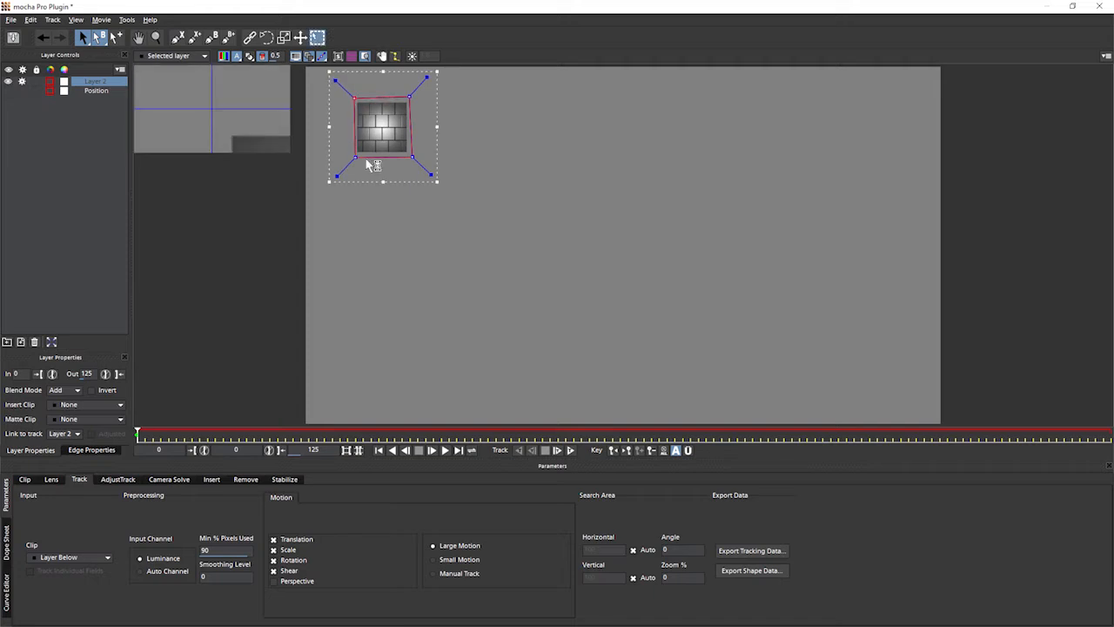
- Set the second layer's motion options to Translation, Scale and Rotation, with Shear and Perspective off
left_click(287, 561)
left_click(287, 571)
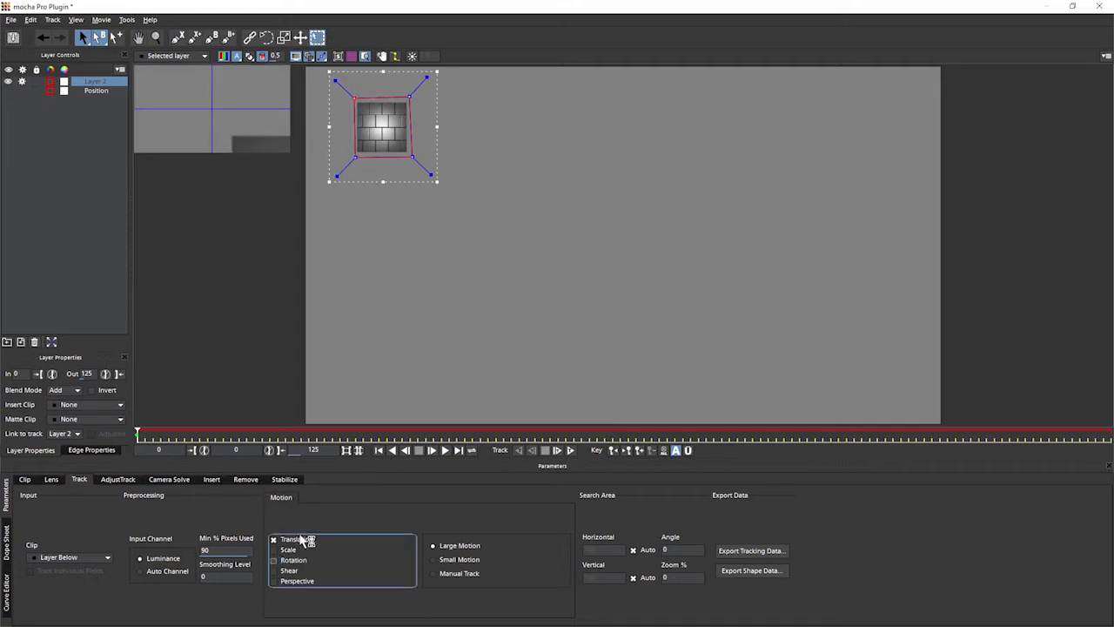
left_click(300, 549)
left_click(299, 551)
left_click_drag(137, 433, 74, 453)
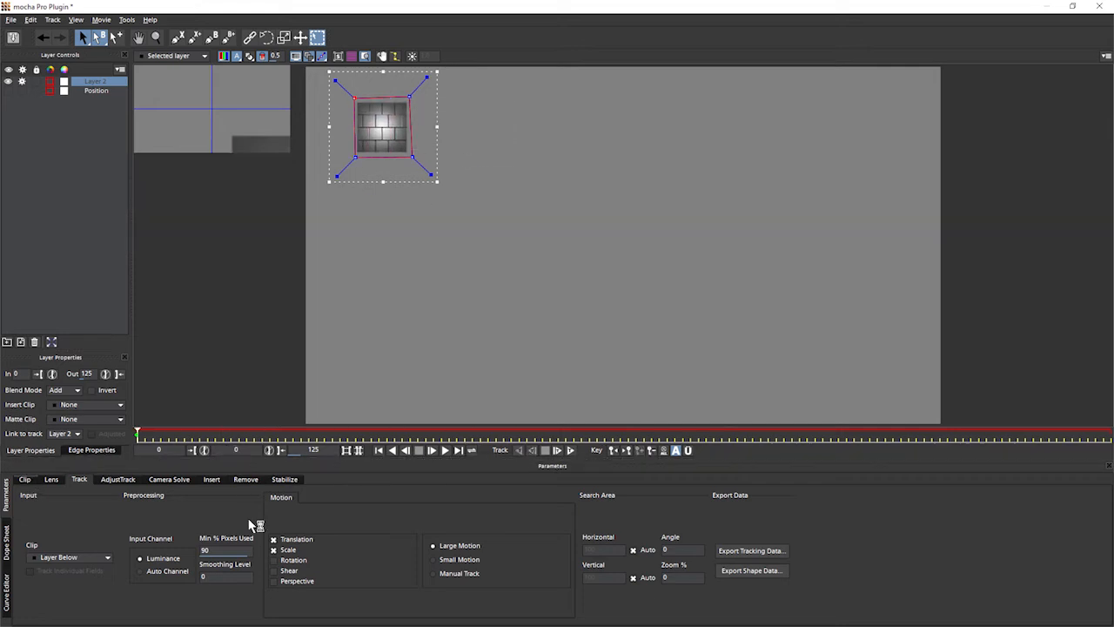
left_click(293, 561)
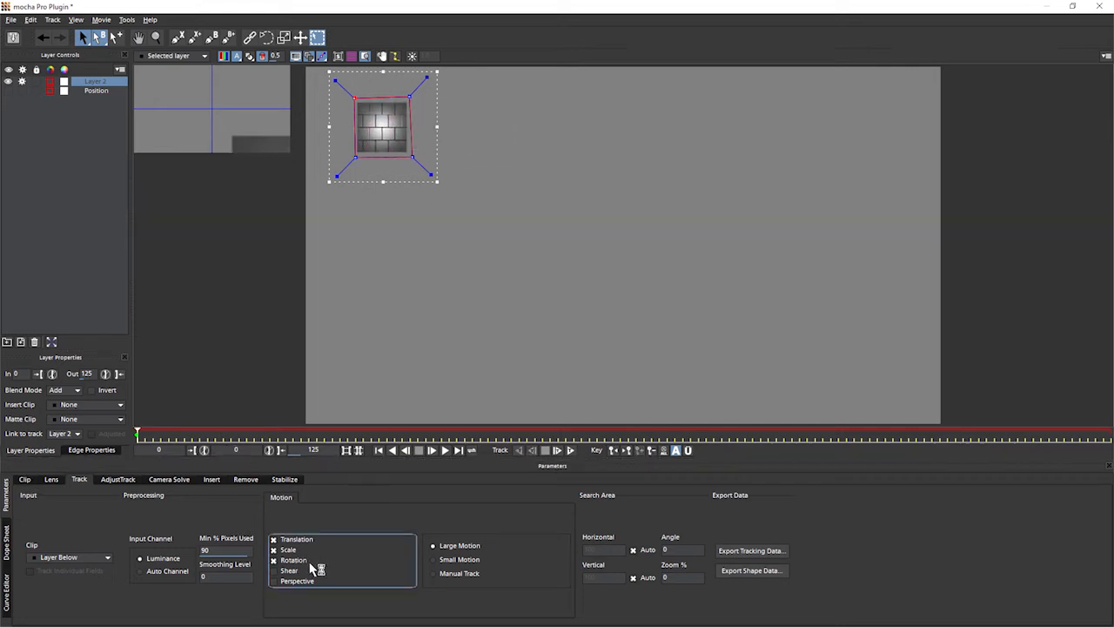
left_click(292, 559)
left_click(292, 548)
left_click(296, 550)
left_click(298, 560)
- Rename the second layer as Rotation and track it forward to frame 125
double_click(92, 82)
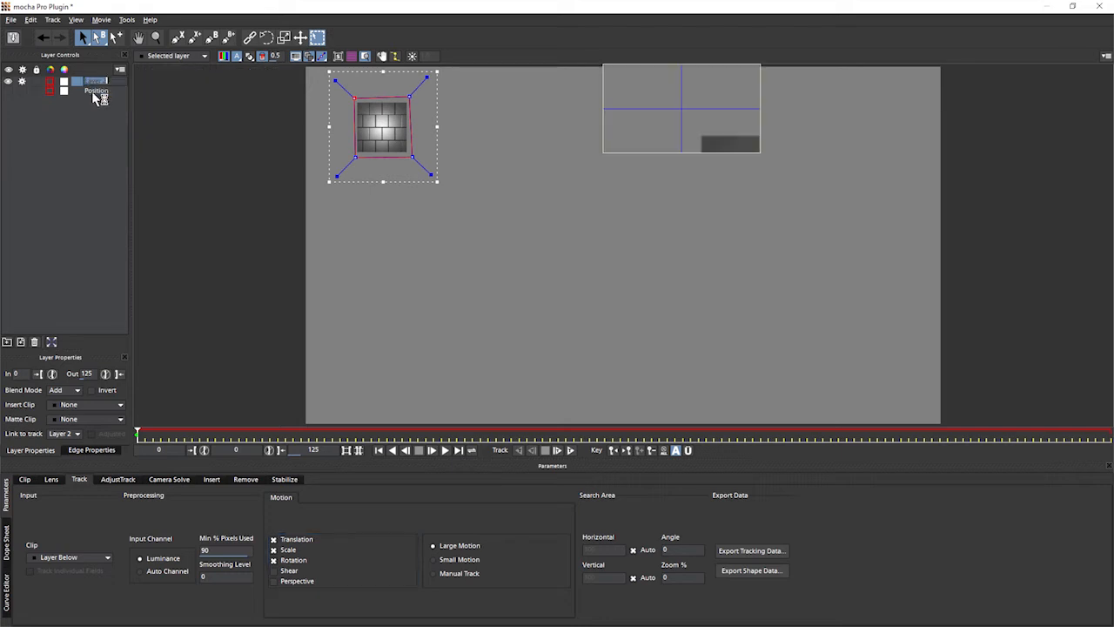
type("Rol")
key("Return")
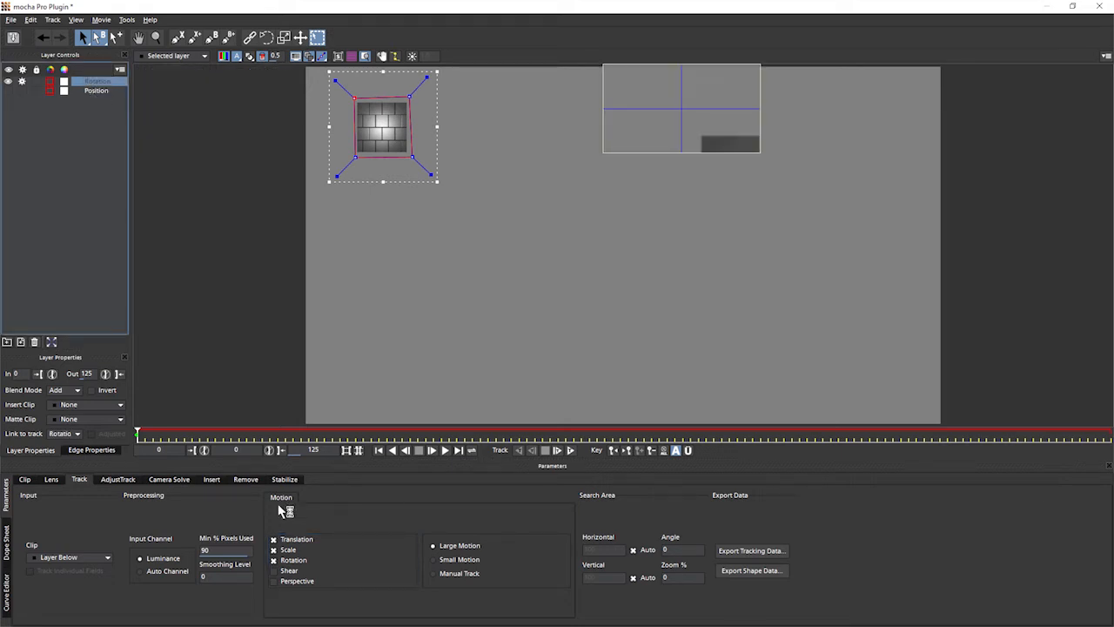
left_click(571, 451)
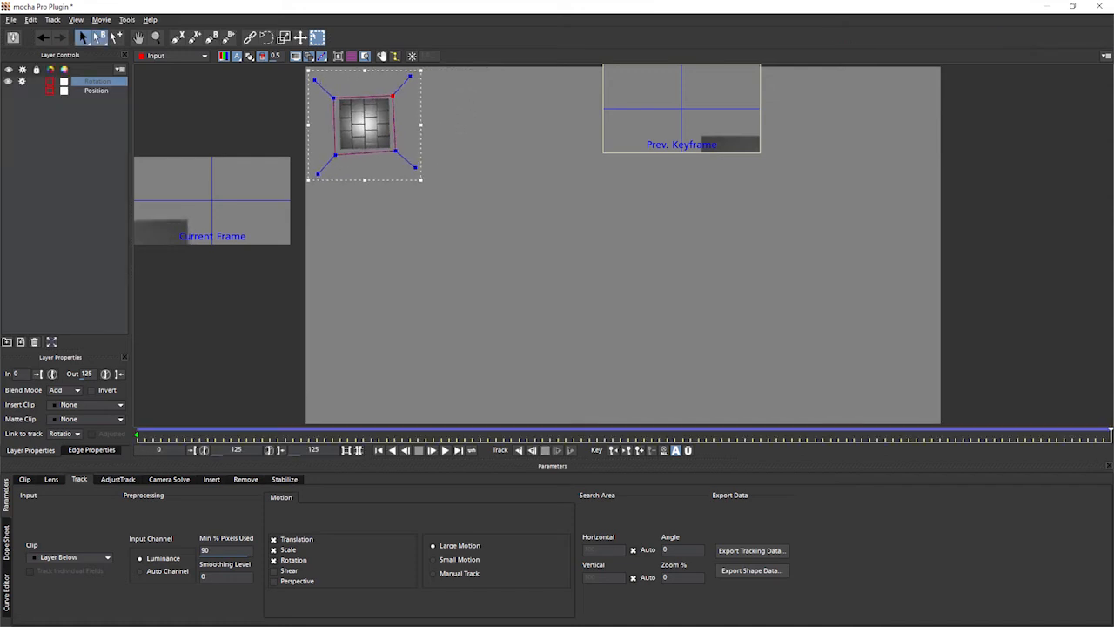
- Scrub through the Rotation track back to frame 0, and disable and hide the Rotation layer
left_click_drag(1107, 435, 108, 437)
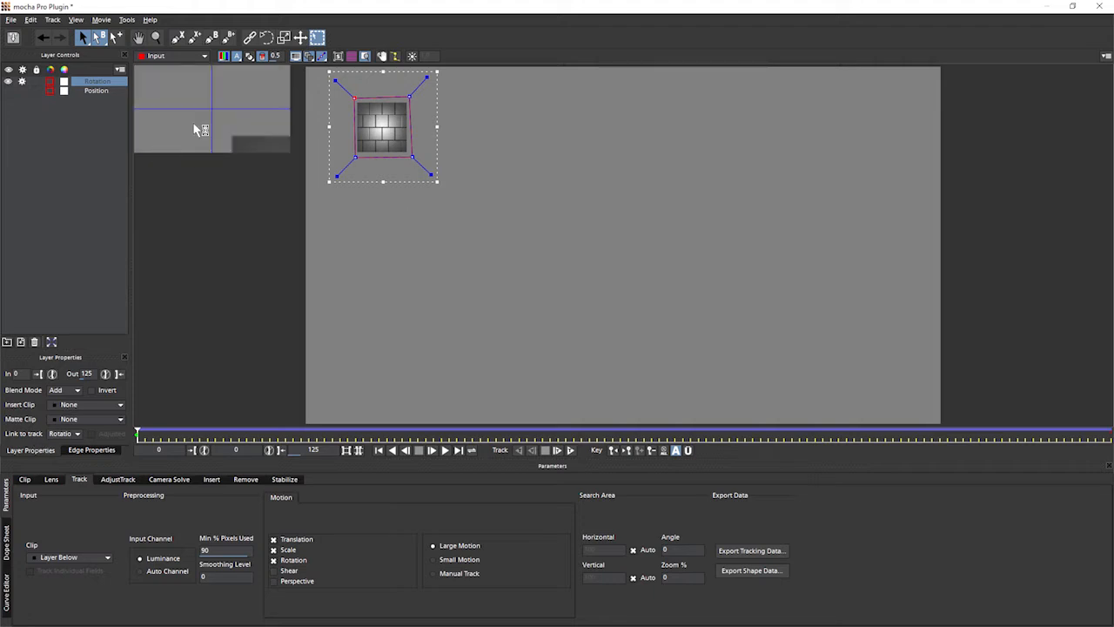
left_click(21, 82)
left_click(7, 82)
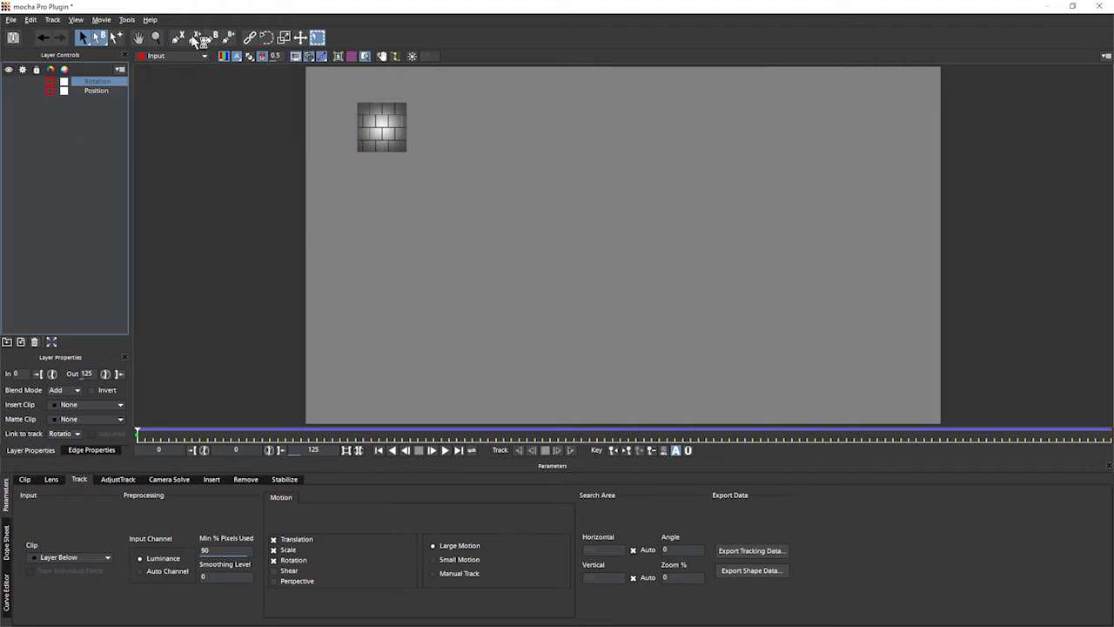
- Draw a four-point X-spline around the brick square at frame 0 and make its corners sharp
left_click(178, 37)
left_click(349, 81)
left_click(354, 101)
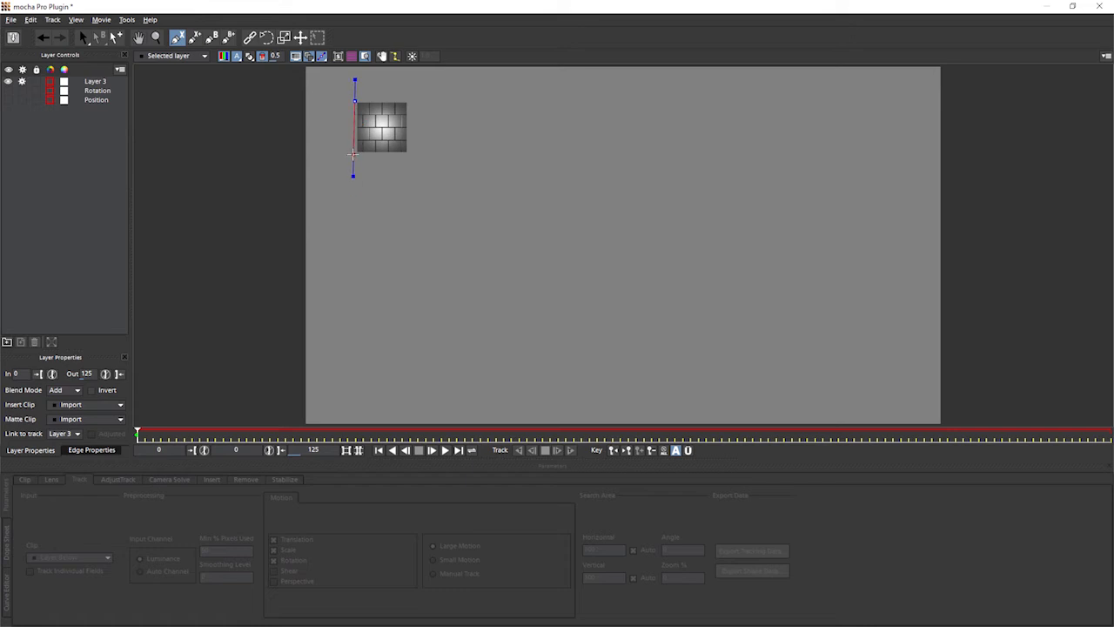
left_click(353, 156)
left_click(412, 155)
left_click(409, 90)
right_click(408, 90)
left_click(413, 99)
right_click(393, 95)
left_click_drag(429, 84, 432, 81)
right_click(461, 49)
left_click(376, 80)
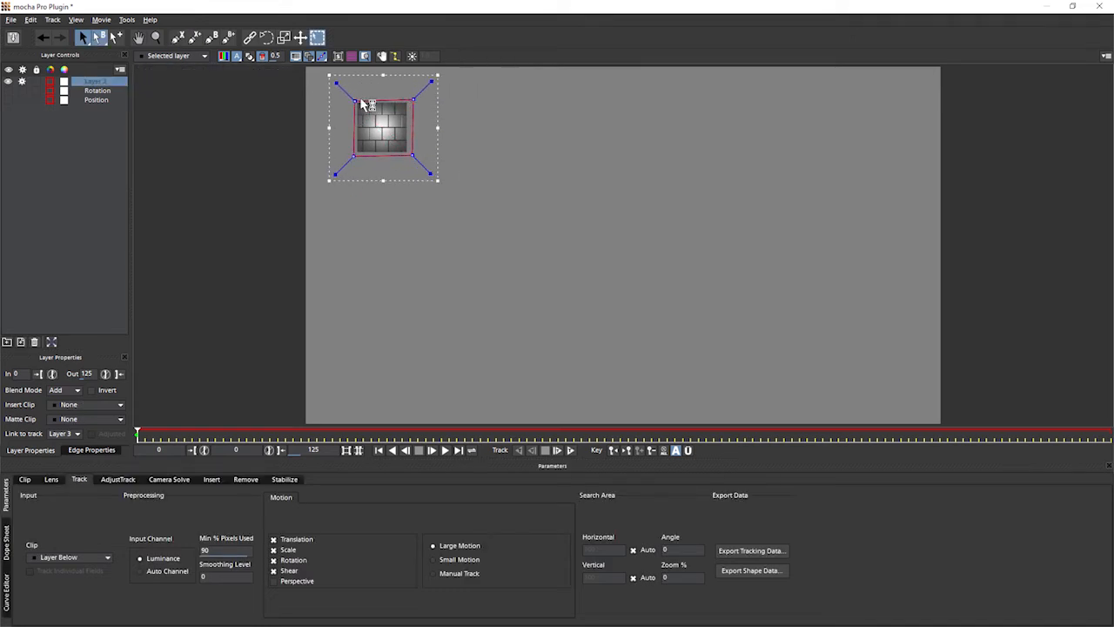
- Rename the third layer as Small Motion, turn off Shear and set its tracking to Small Motion
type("Sm")
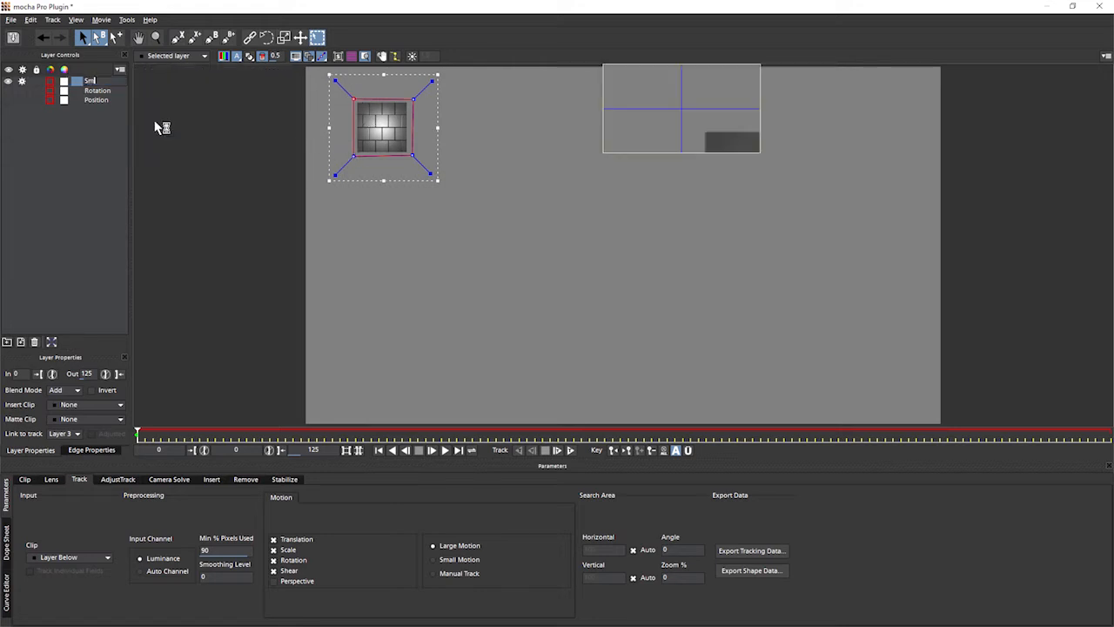
type("all Motion")
key("Return")
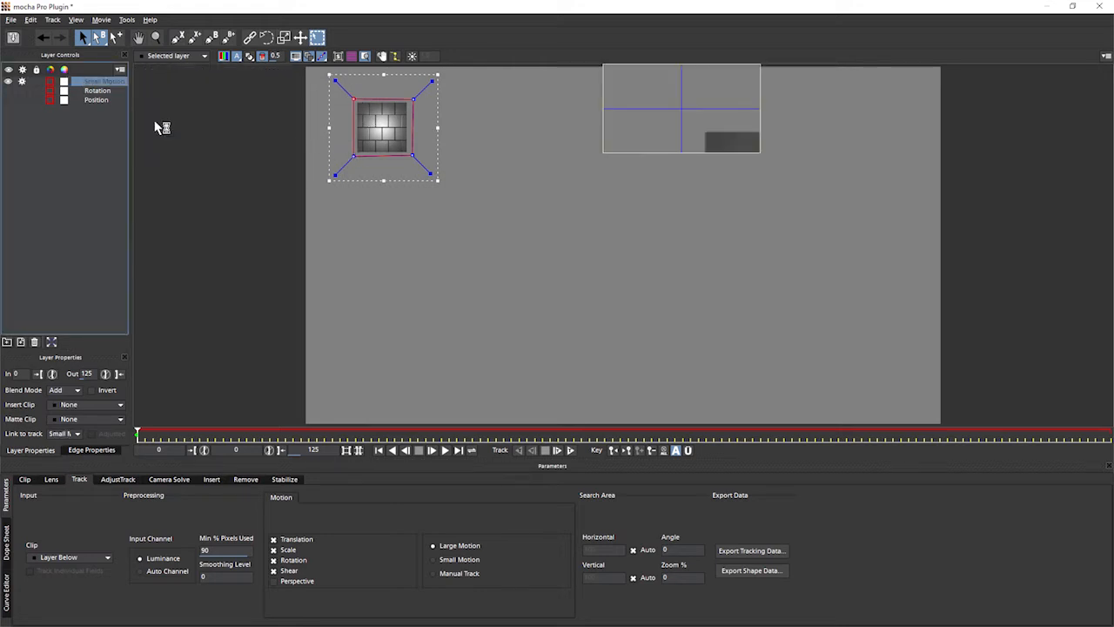
left_click(275, 571)
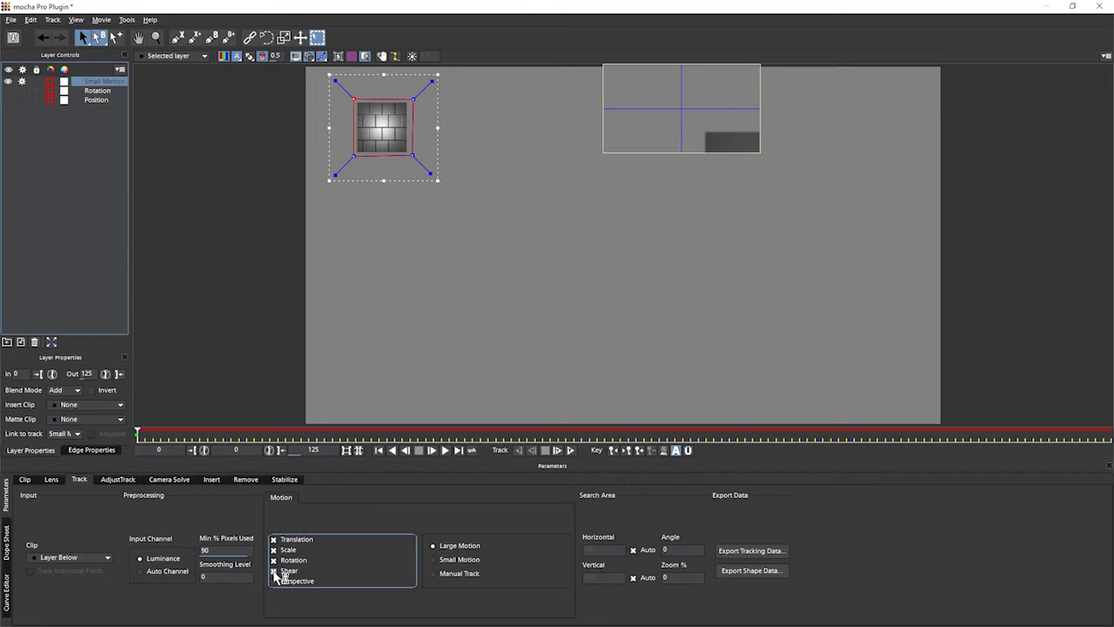
left_click(477, 546)
left_click(475, 560)
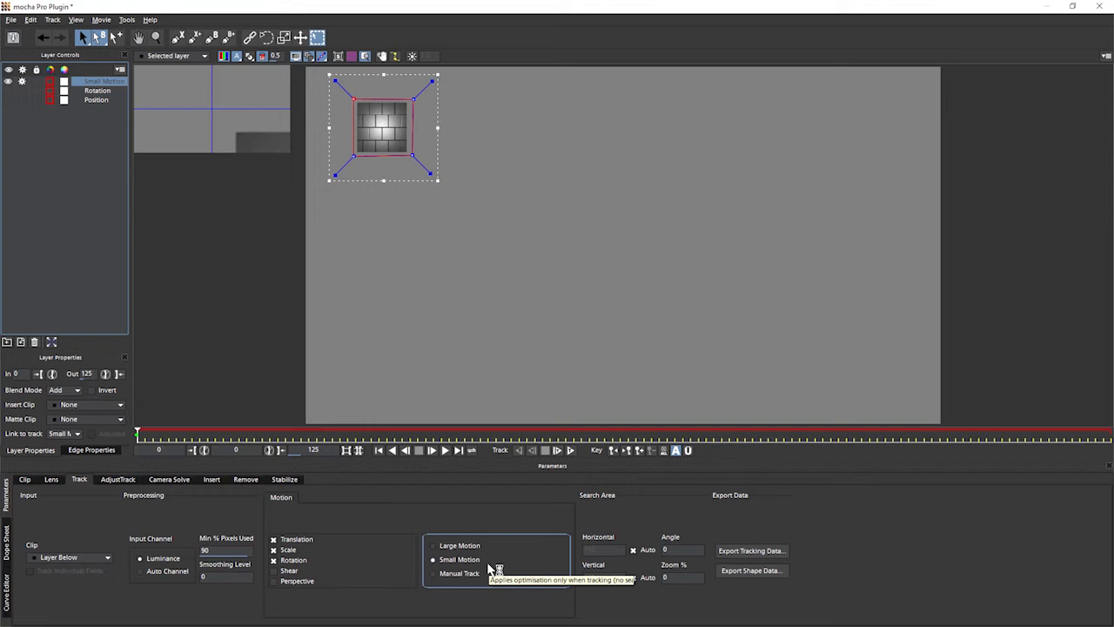
- Try to track the Small Motion layer forward from frame 0 and dismiss the resulting messages
left_click(570, 450)
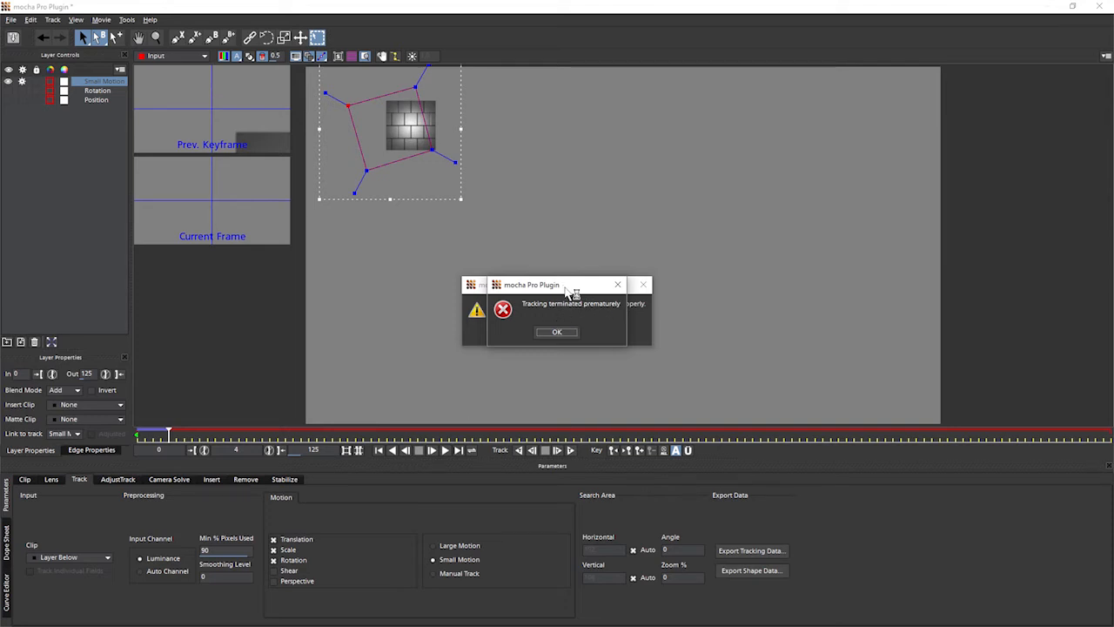
left_click_drag(569, 289, 564, 226)
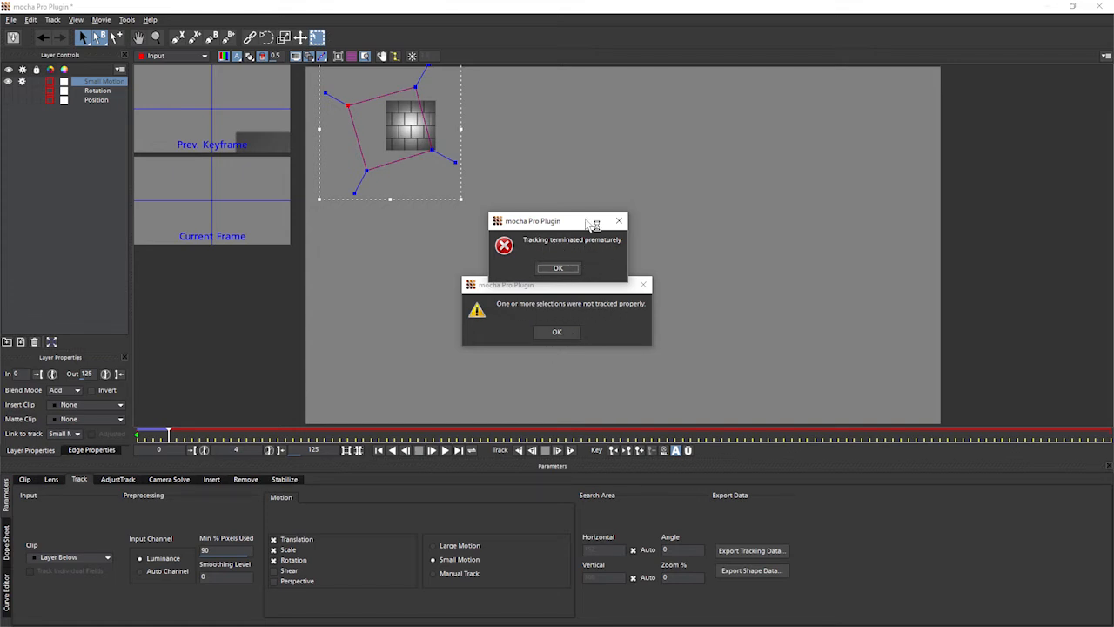
left_click(558, 267)
left_click(556, 332)
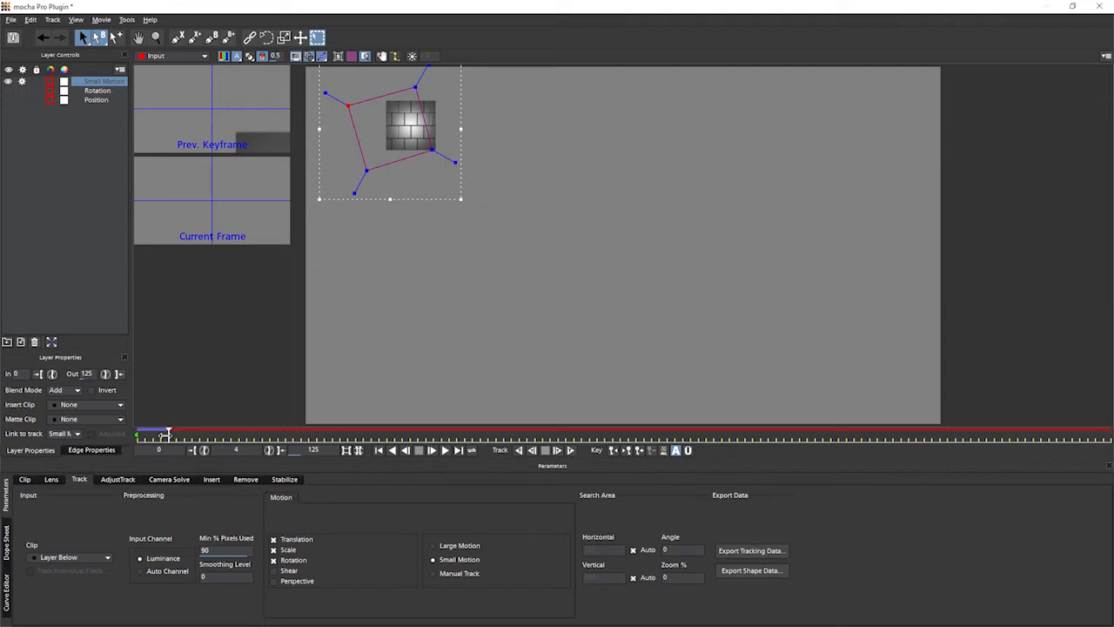
- Return the playhead to frame 0, and hide and disable the Small Motion layer
mouse_move(165, 435)
left_mouse_down()
mouse_move(118, 438)
mouse_move(169, 435)
left_mouse_up()
left_click_drag(171, 434, 94, 436)
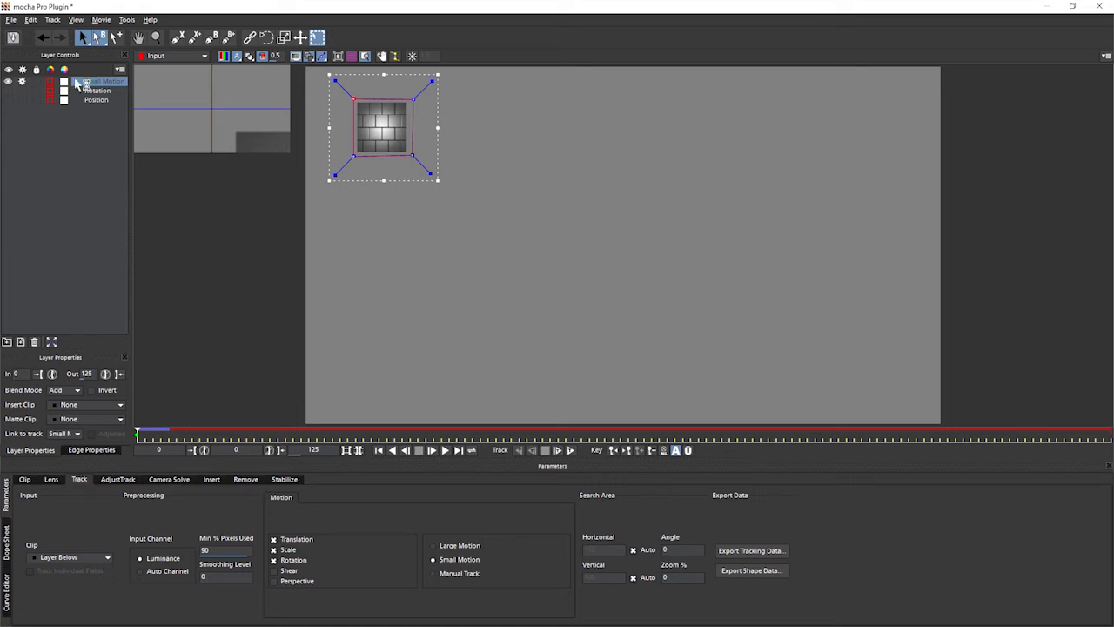
left_click(10, 83)
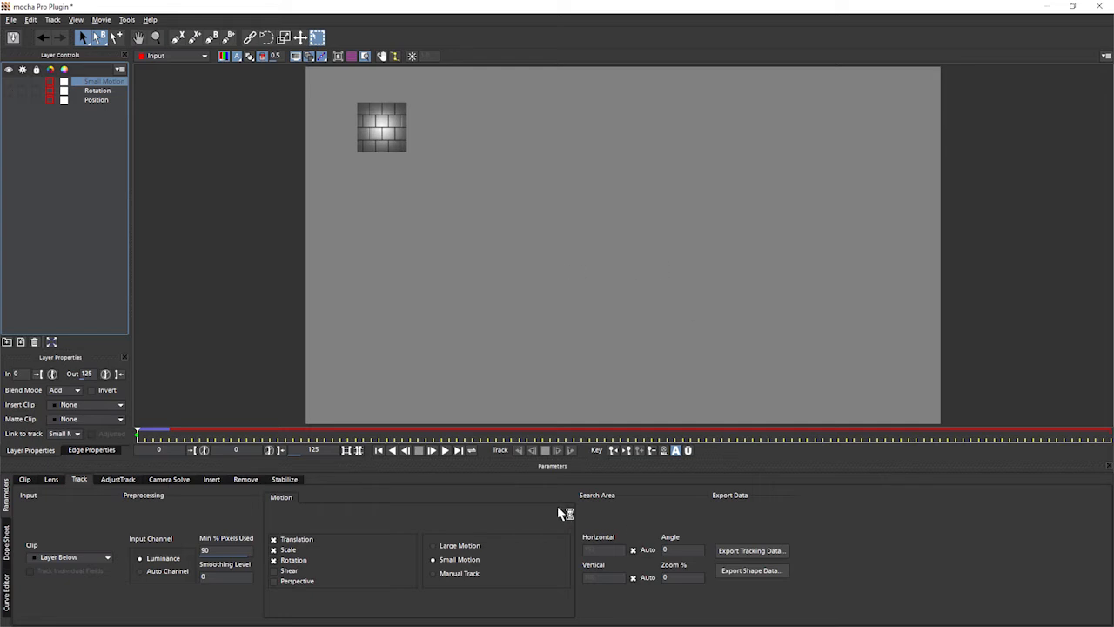
- Draw a fourth sharp-cornered X-spline around the brick square and set it to Large Motion with Shear off
left_click(179, 38)
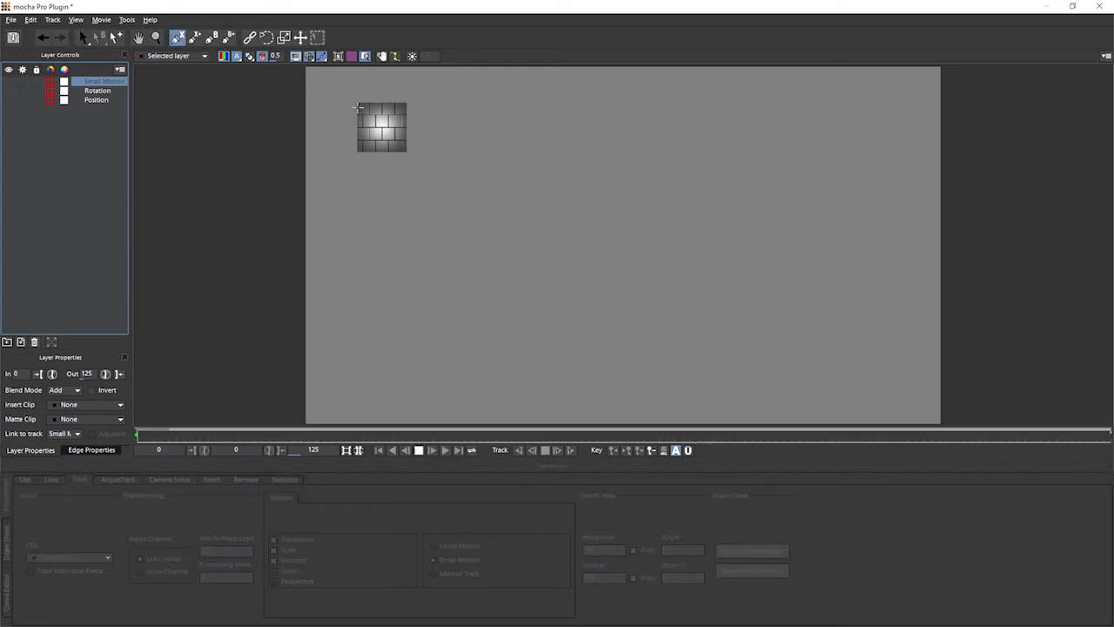
left_click(354, 80)
left_click(353, 157)
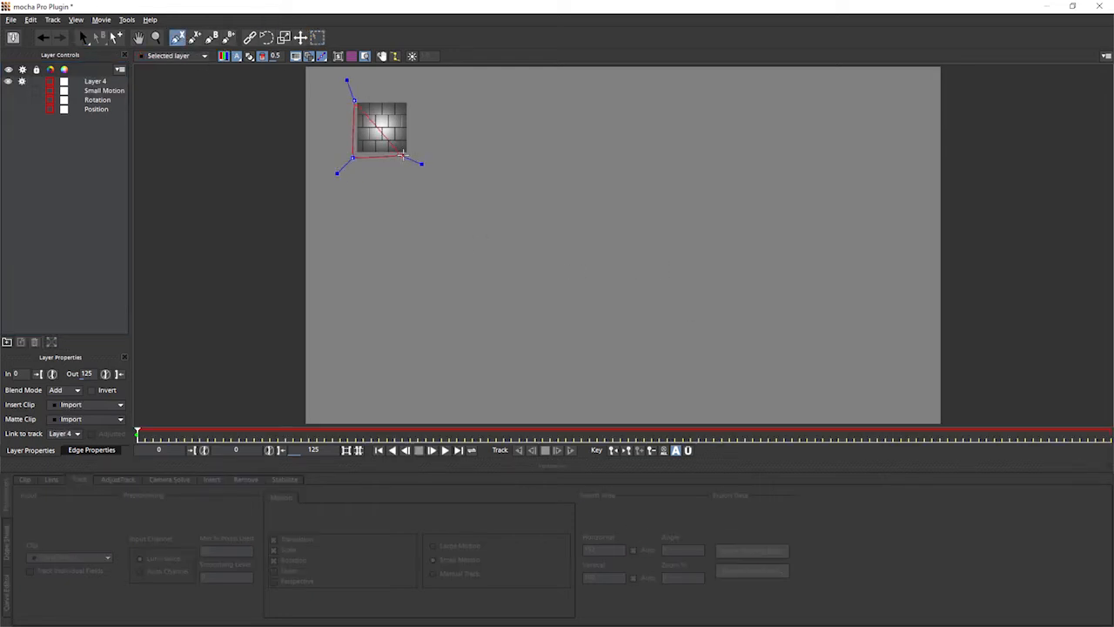
left_click(411, 157)
left_click(411, 98)
right_click(411, 98)
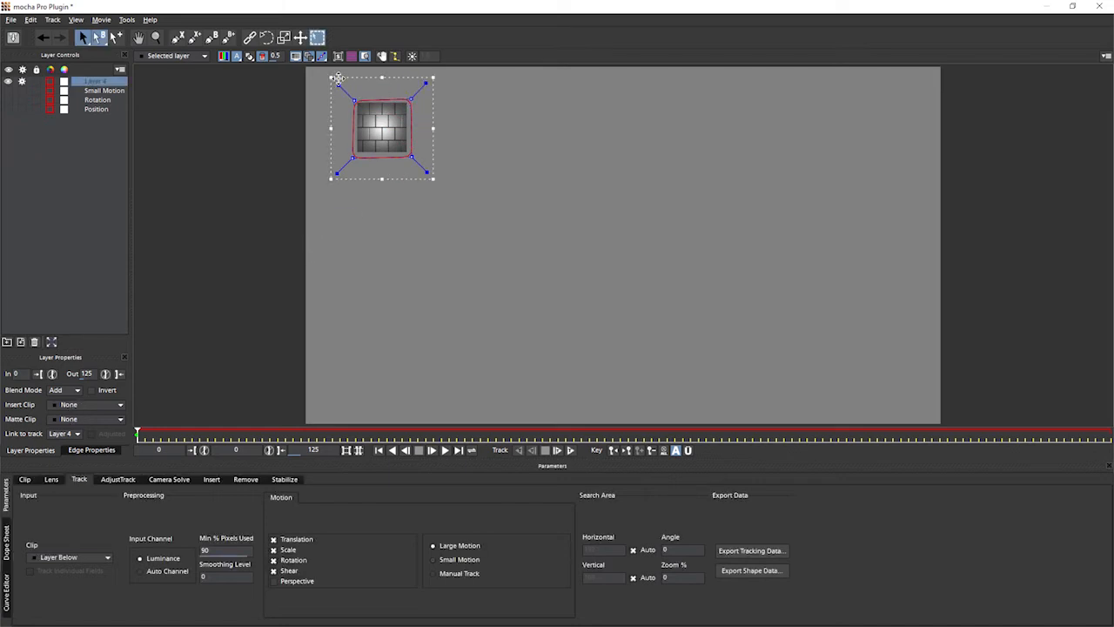
left_click_drag(339, 86, 302, 85)
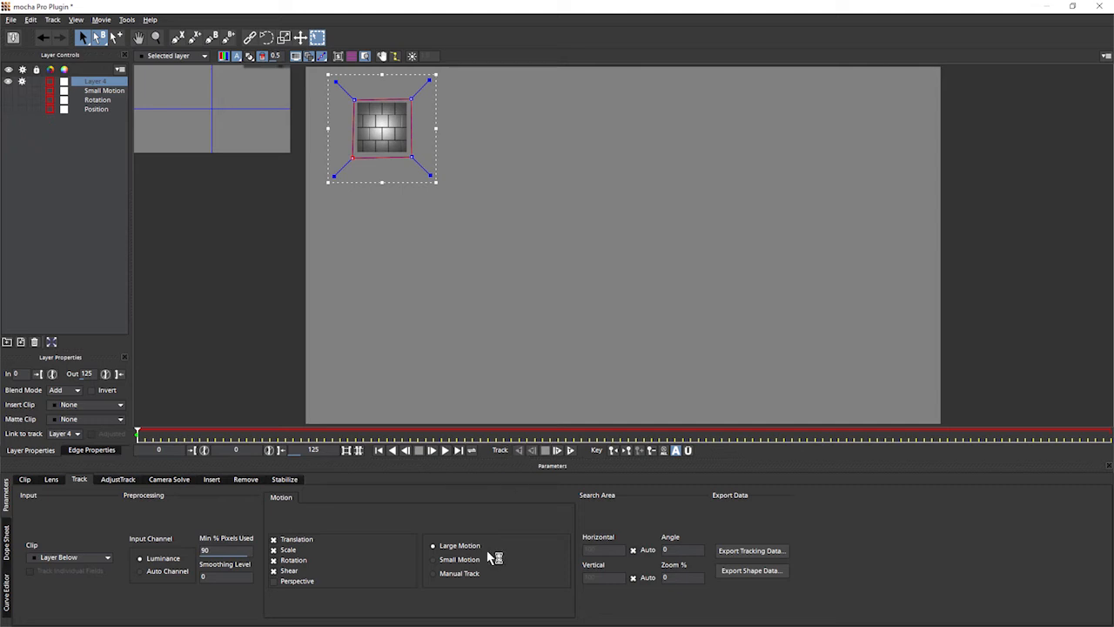
left_click(290, 570)
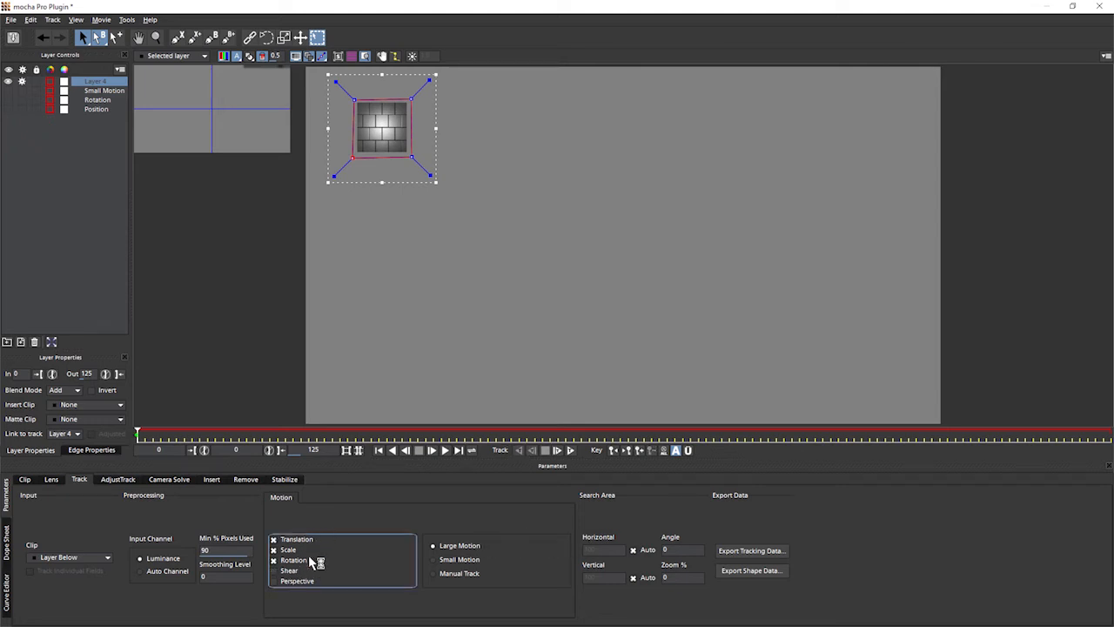
left_click(493, 546)
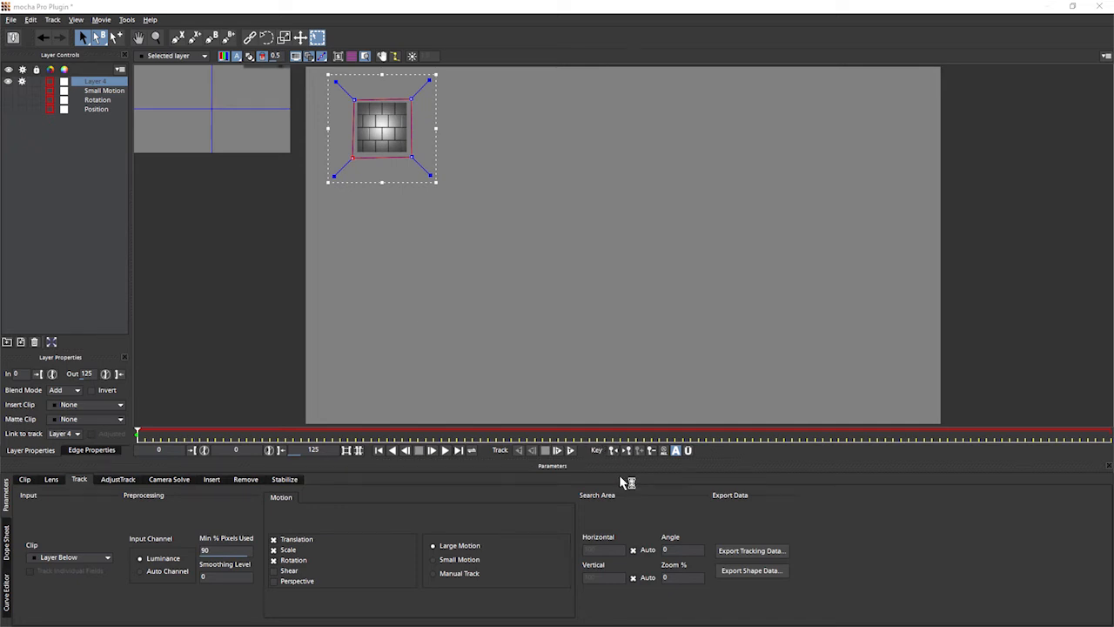
- Switch the fourth layer's horizontal search area to manual and back to Auto, and delete the layer
left_click(634, 552)
left_click_drag(587, 566, 590, 570)
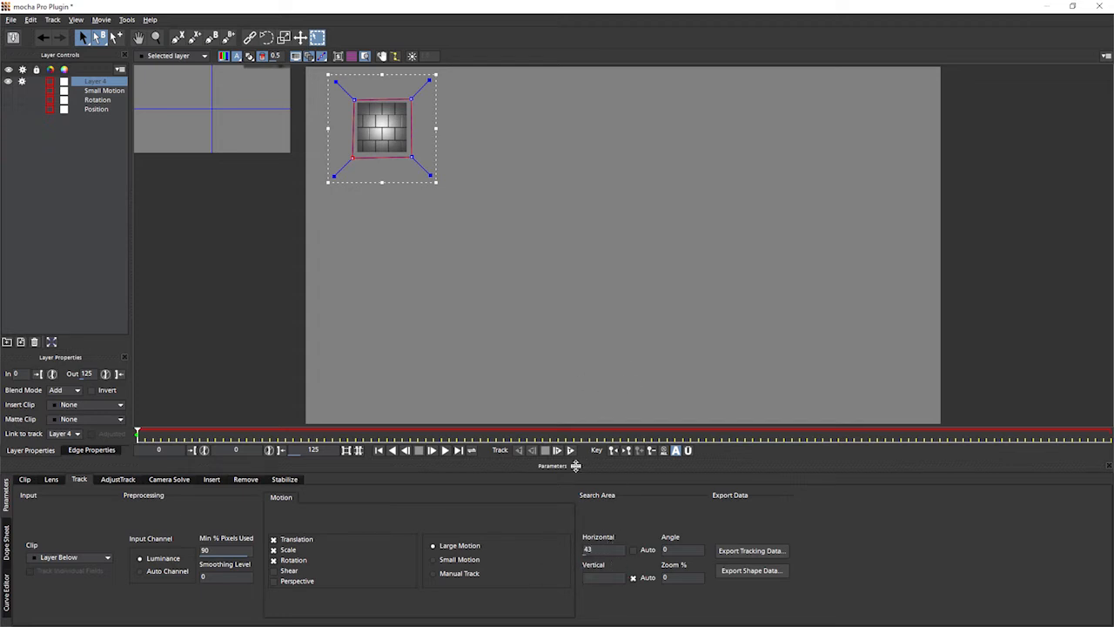
left_click(633, 551)
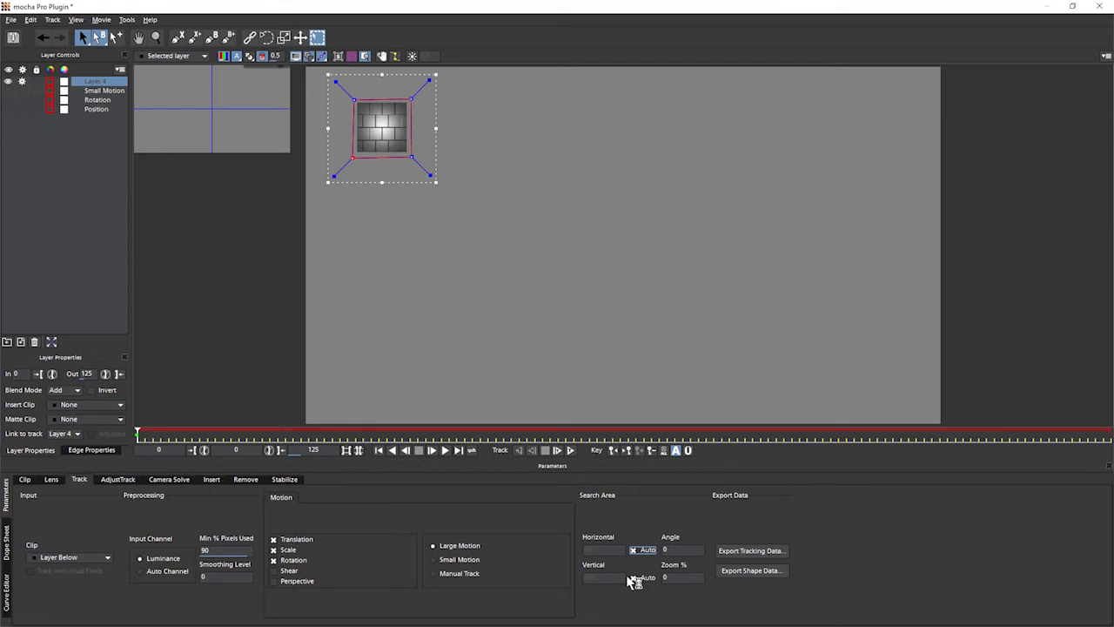
left_click(633, 578)
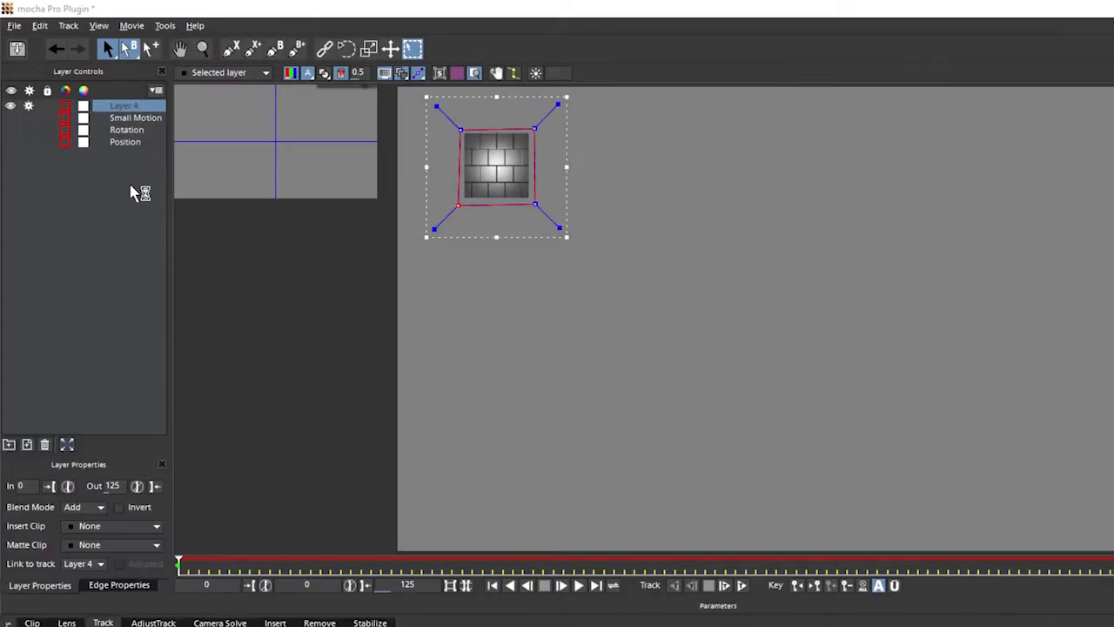
left_click(46, 445)
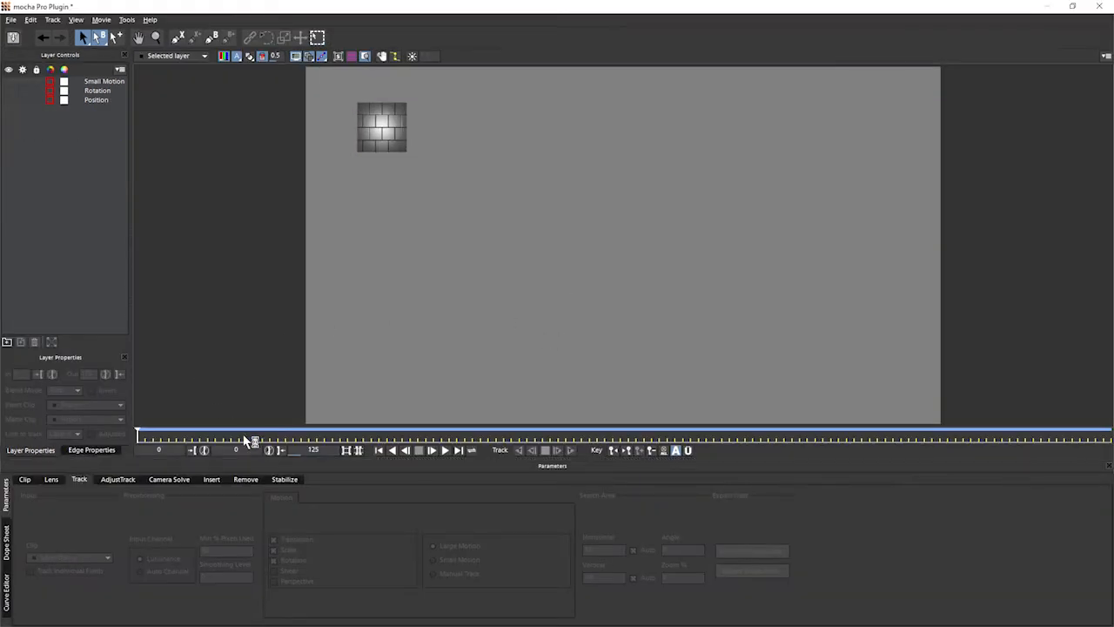
- Set the timeline's in point to frame 126 and out point to frame 267, and play the zoomed range
left_click(358, 450)
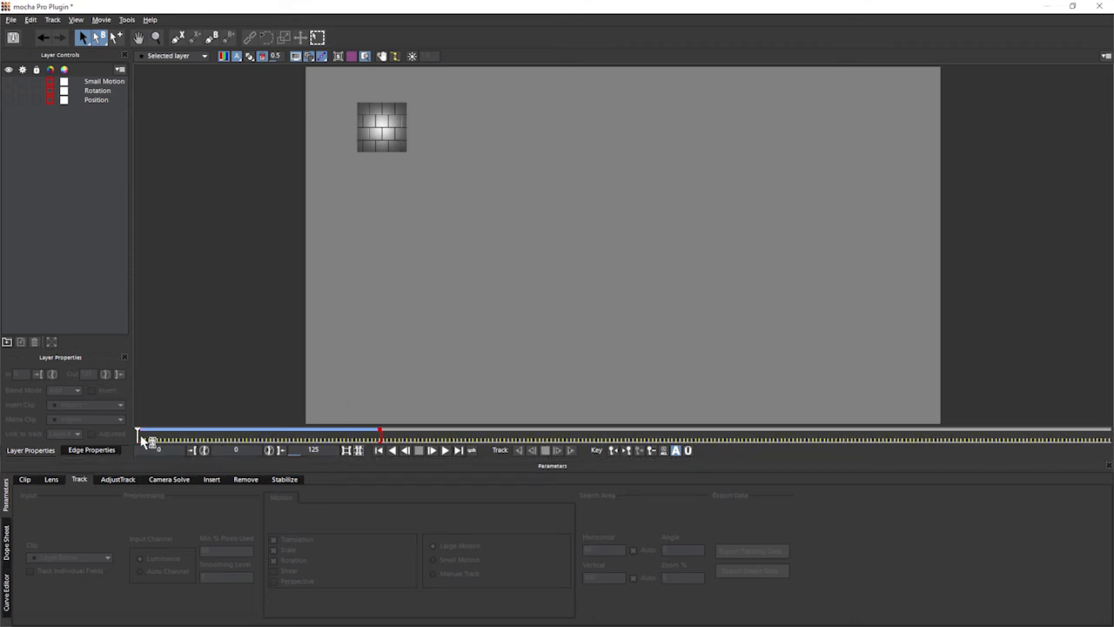
left_click(279, 452)
left_click_drag(355, 438, 383, 435)
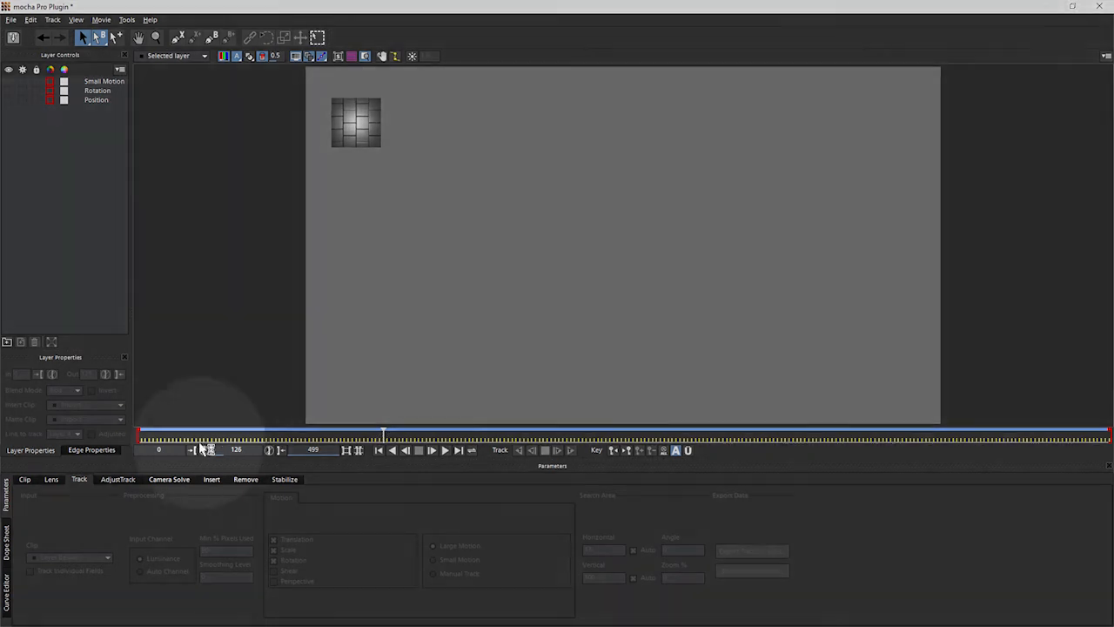
left_click(193, 450)
left_click_drag(383, 433, 659, 435)
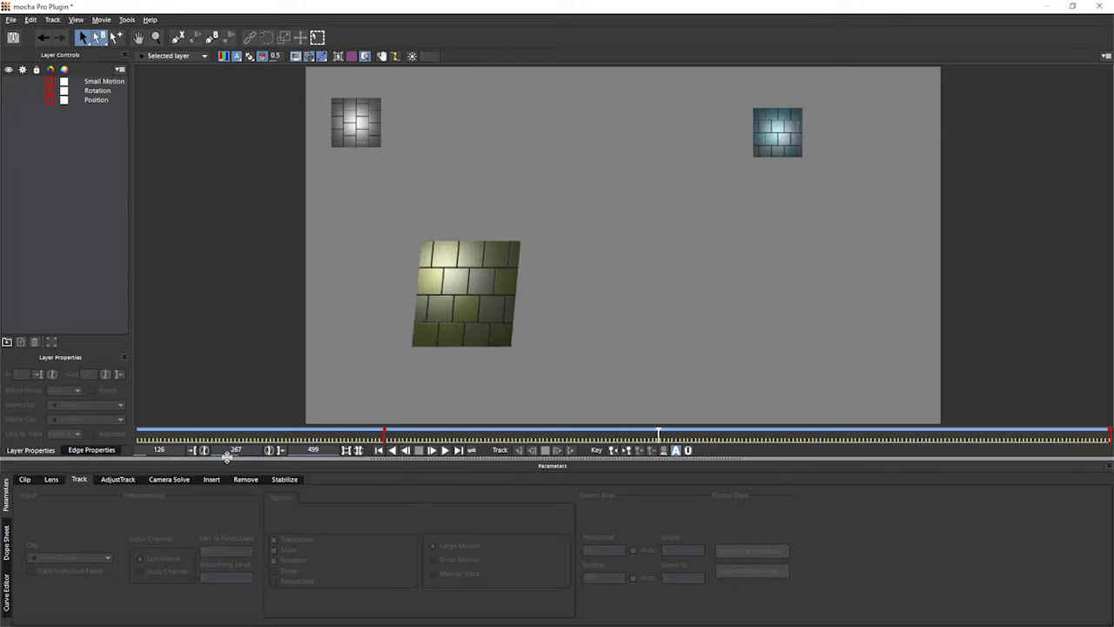
left_click(281, 451)
left_click(346, 449)
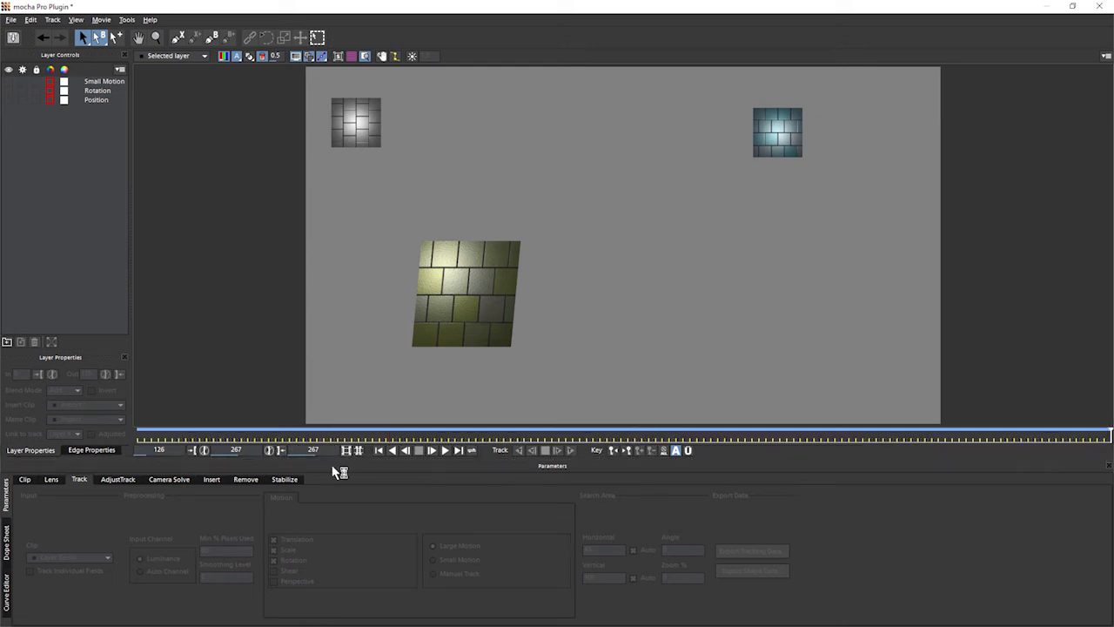
left_click(446, 451)
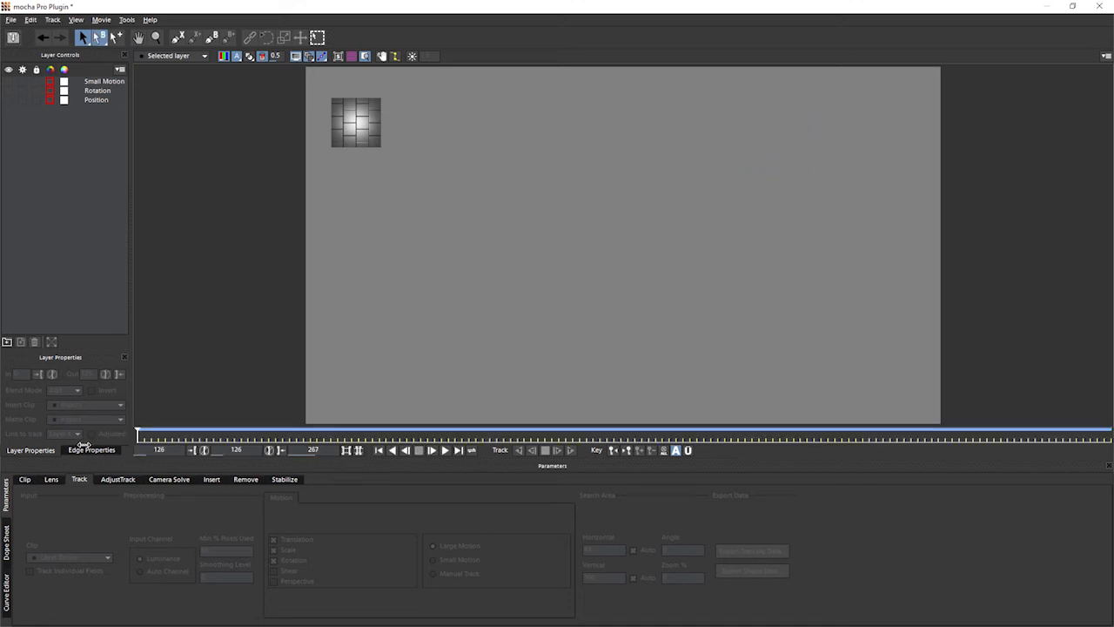
- At frame 164, draw a four-point X-spline around the blue brick square and make its corners sharp
left_click_drag(139, 436, 397, 446)
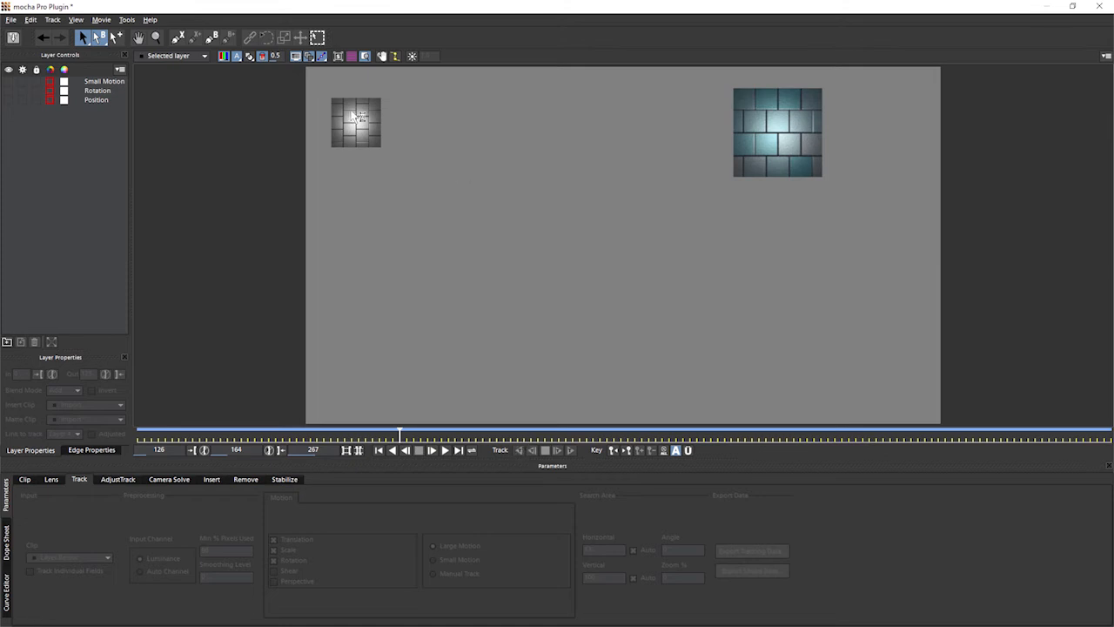
left_click(178, 37)
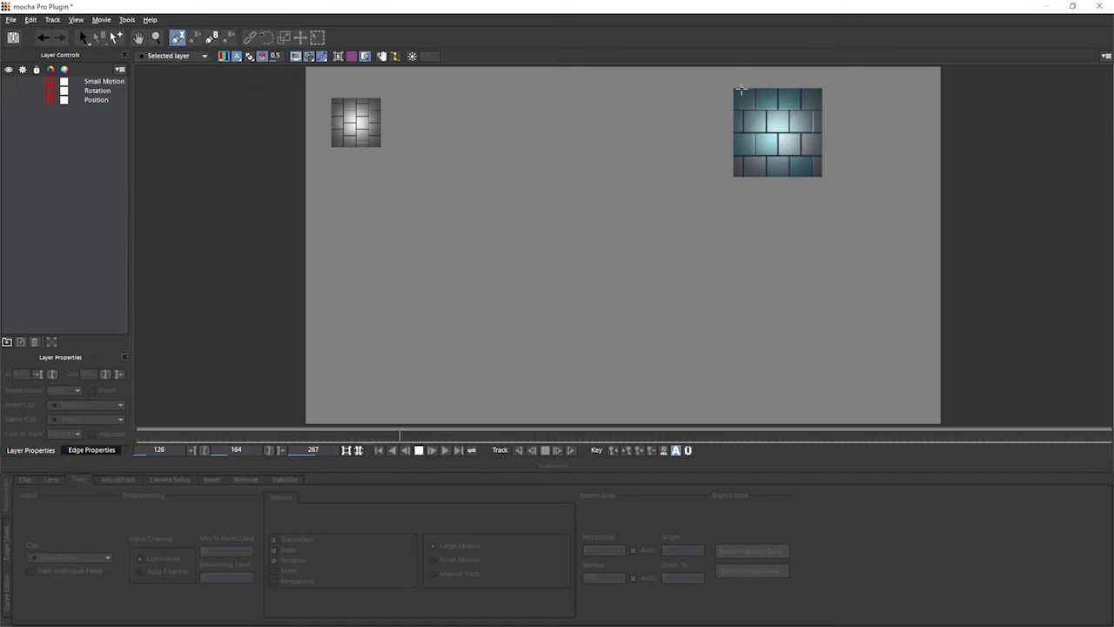
left_click(731, 87)
left_click(733, 181)
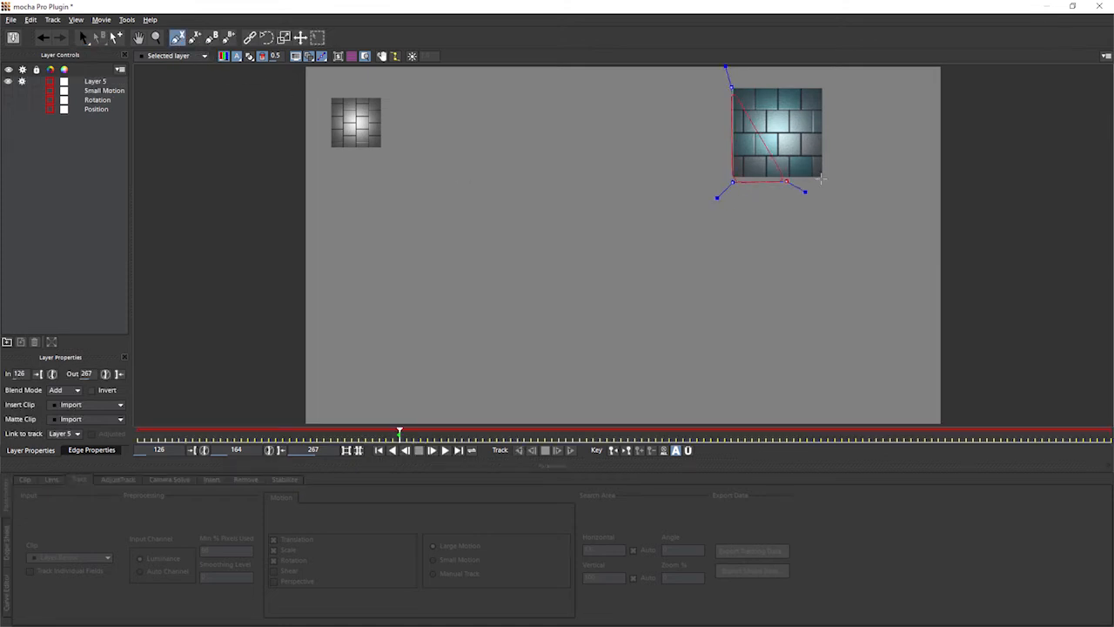
left_click(822, 179)
left_click(827, 86)
right_click(827, 86)
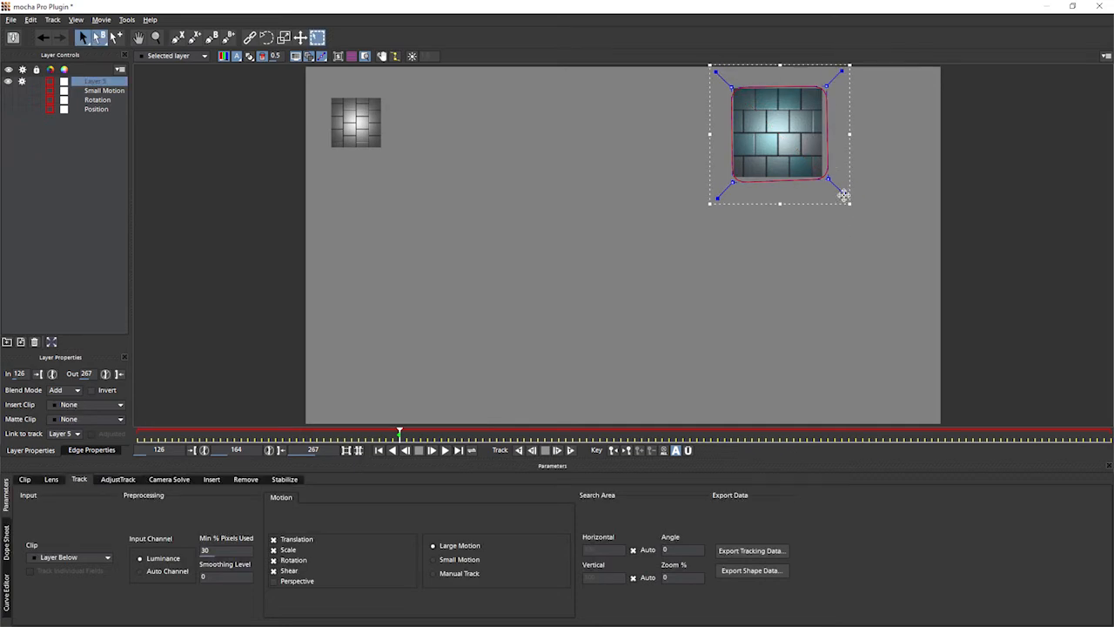
left_click_drag(843, 195, 849, 198)
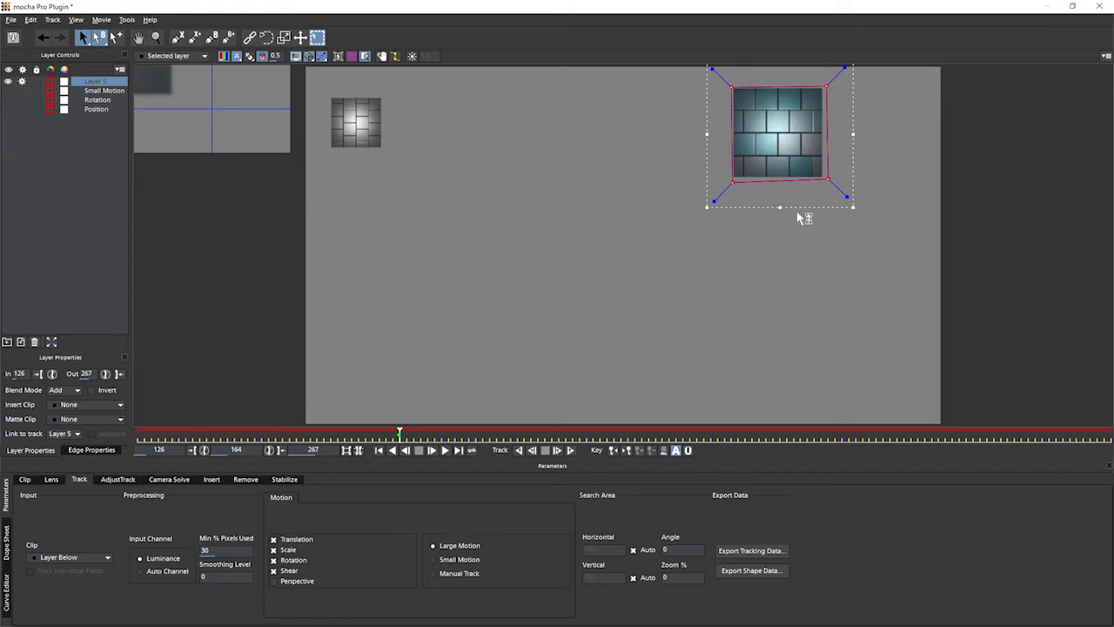
- Adjust the X-spline's corner points so the shape fits closely around the blue brick square
left_click_drag(735, 181, 734, 178)
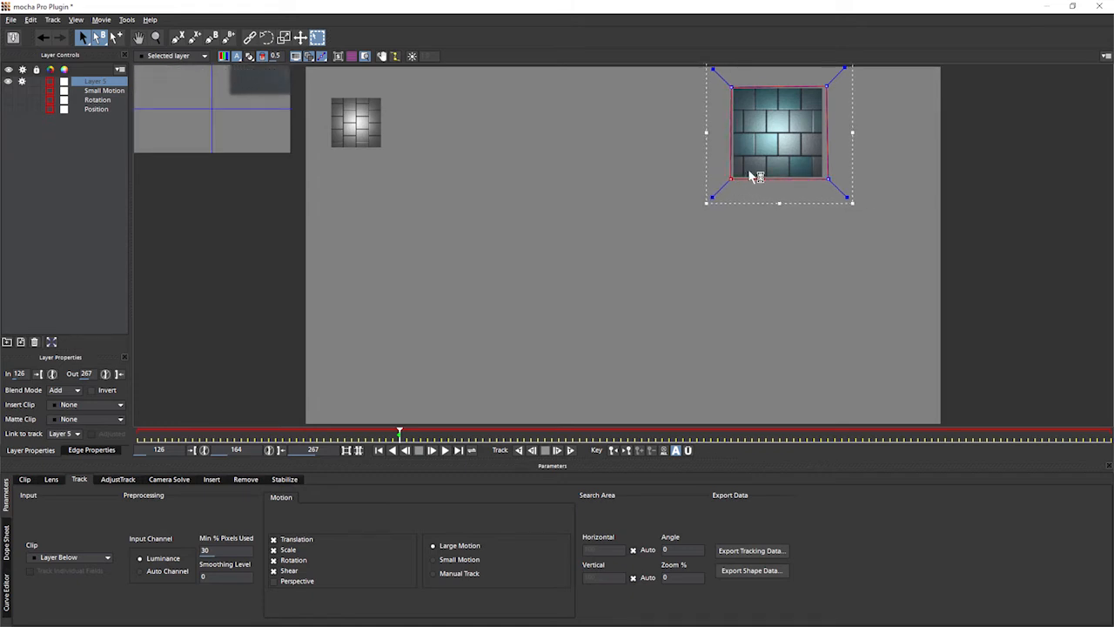
left_click(731, 86)
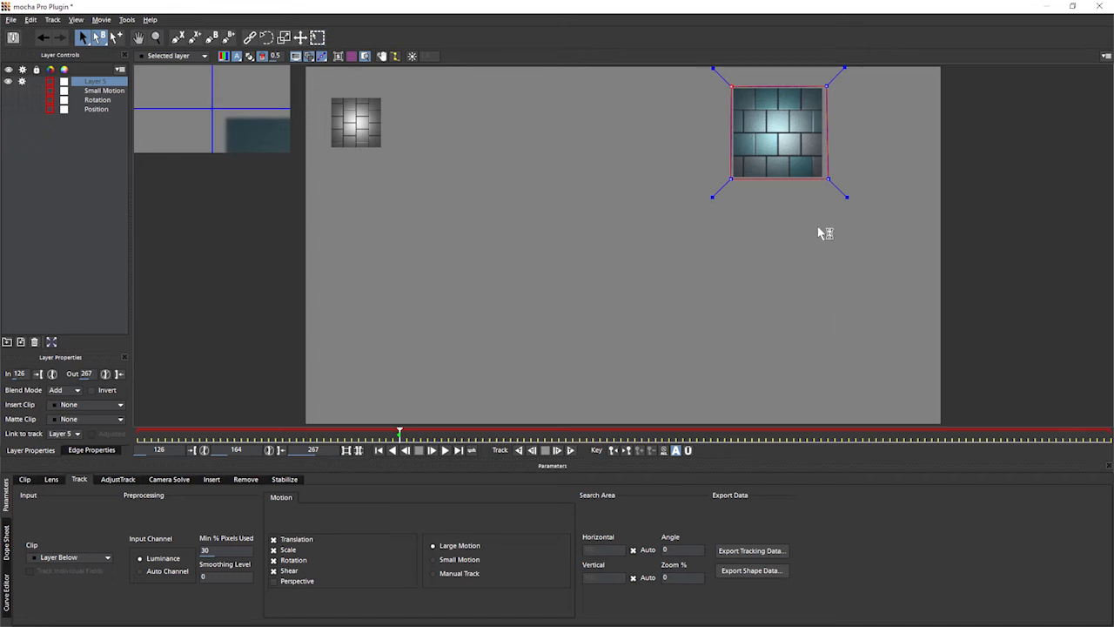
scroll(799, 279, "up", 5)
key("x")
left_click_drag(833, 208, 753, 394)
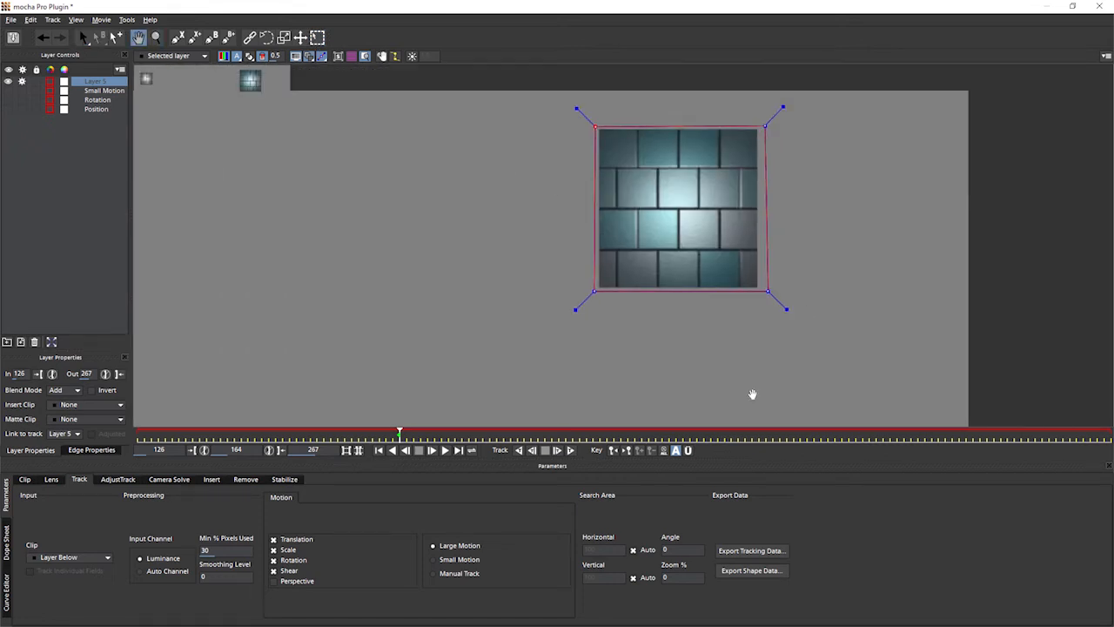
left_click_drag(825, 227, 845, 261)
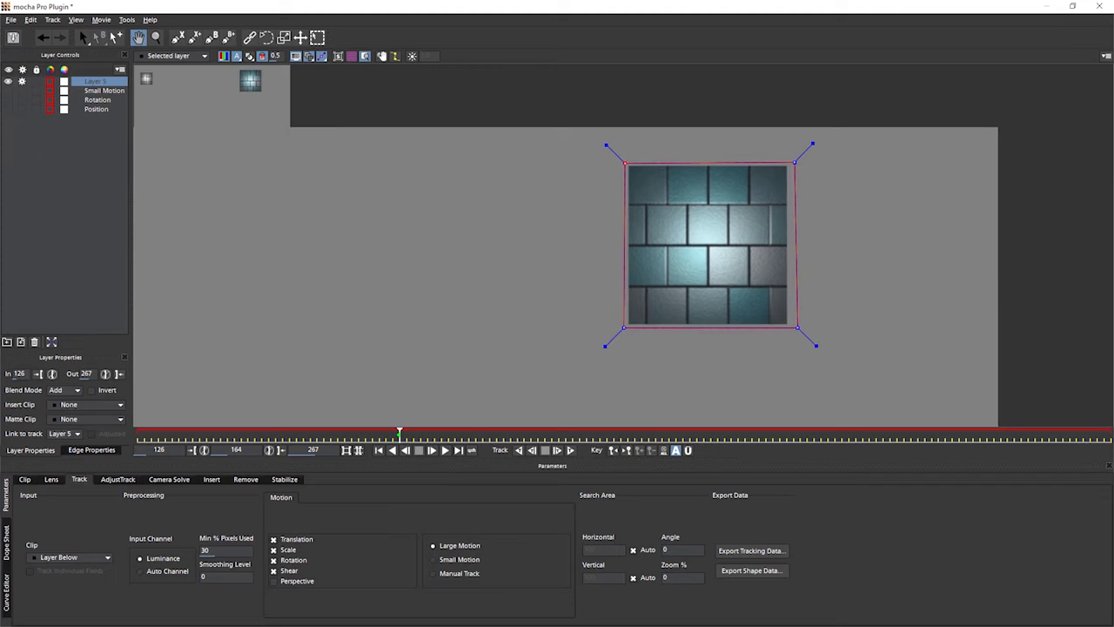
left_click_drag(892, 346, 949, 286)
key("s")
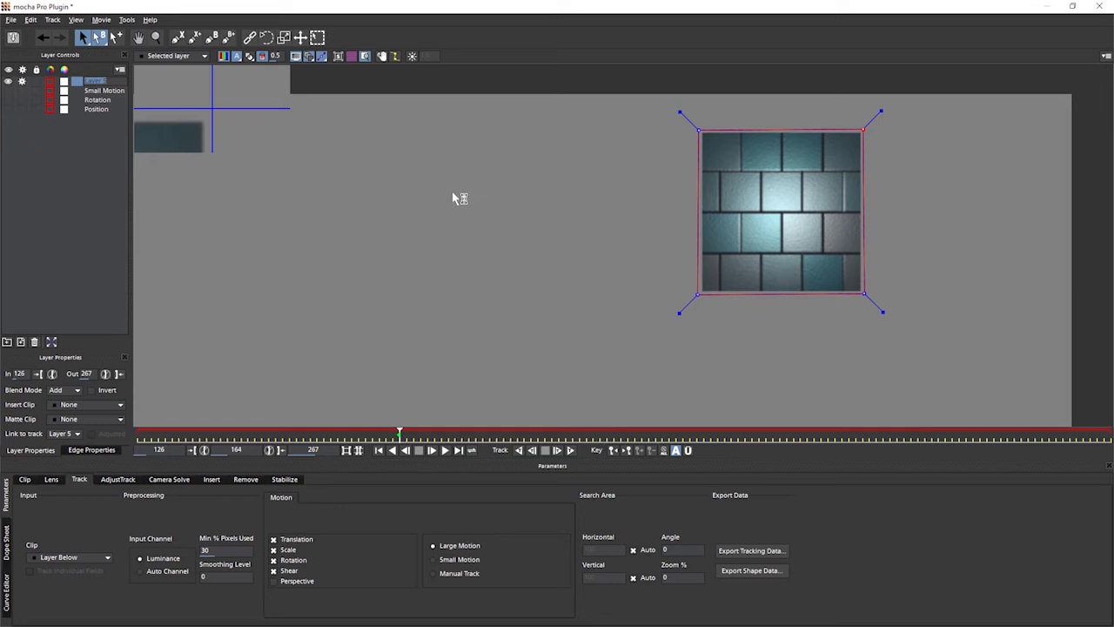
- Rename the new spline layer as Auto and duplicate it twice
key("Return")
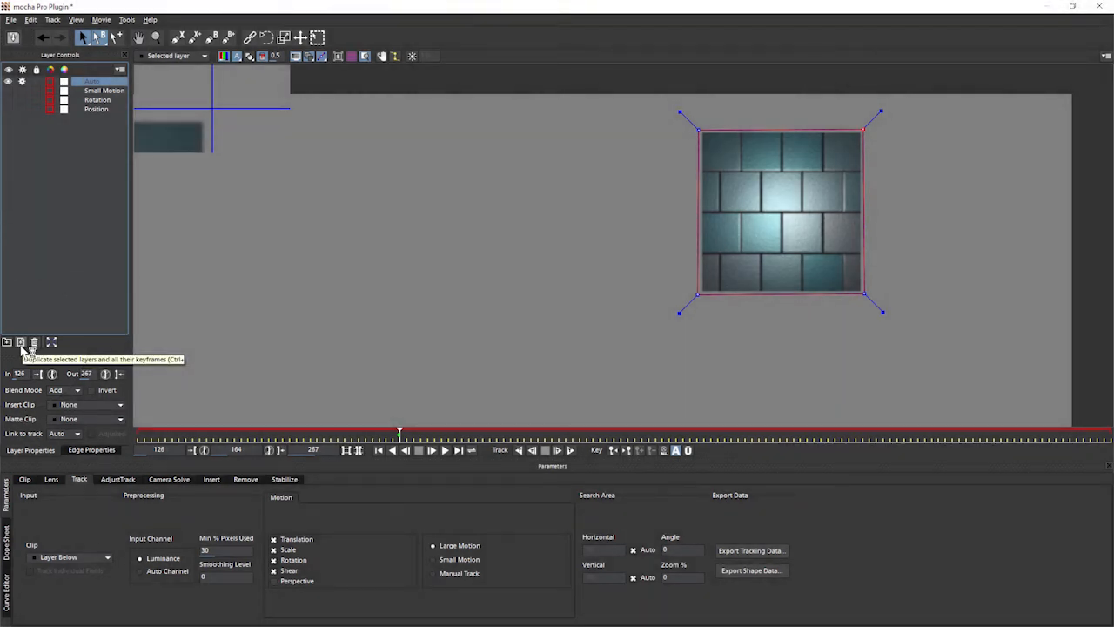
left_click(22, 345)
left_click(22, 344)
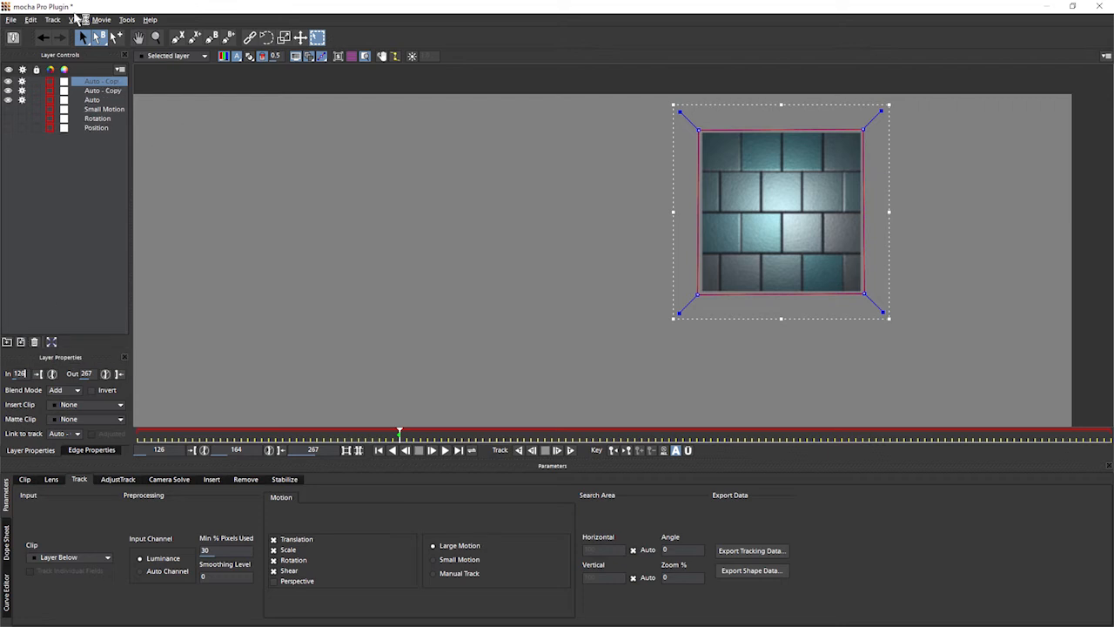
- Rename the two copies of the Auto layer as Angle and Zoom
double_click(98, 92)
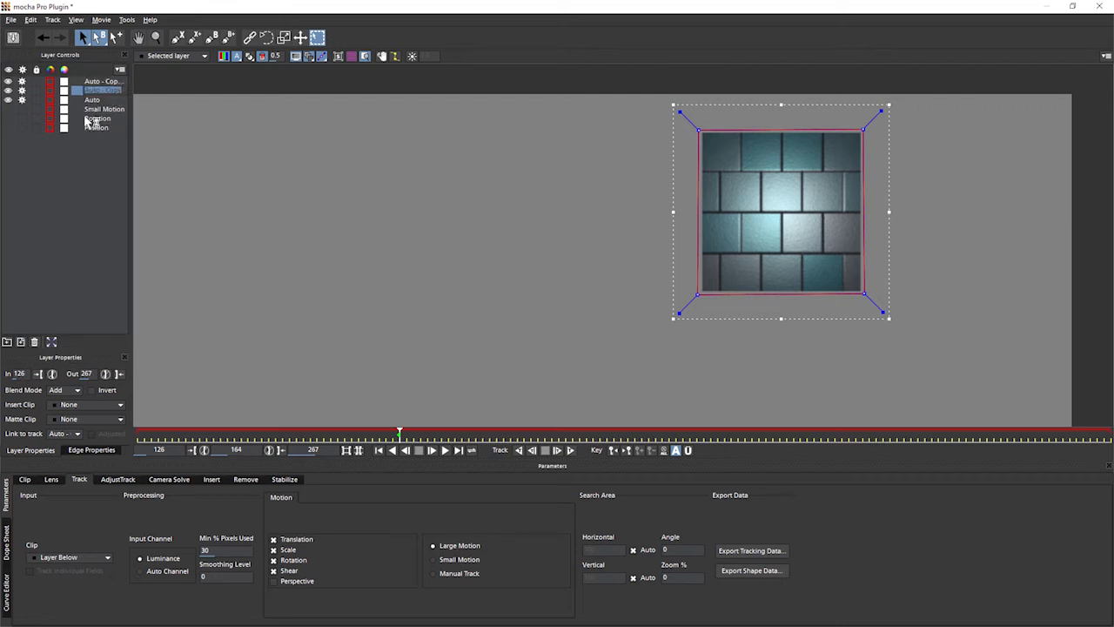
type("Anbogle")
key("Return")
double_click(101, 81)
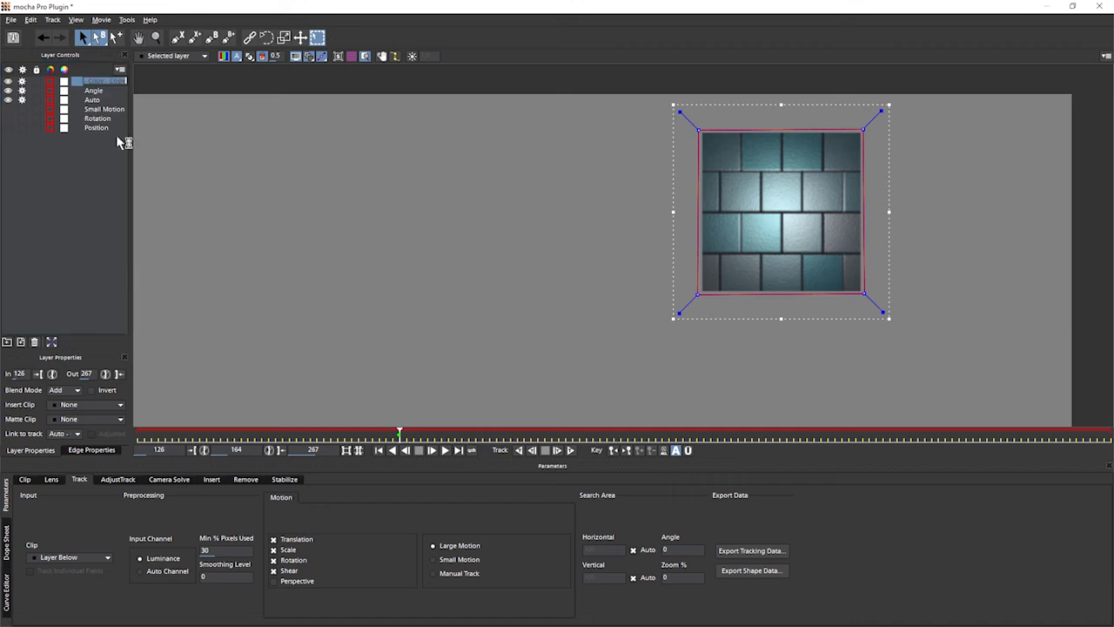
type("Zoom")
key("Return")
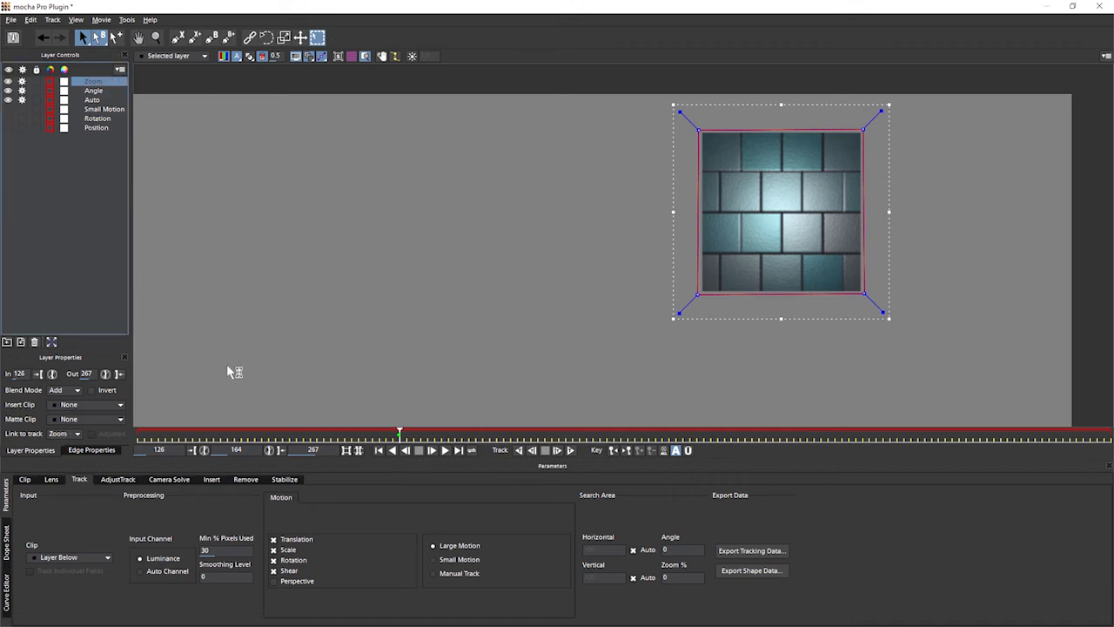
- Hide the Angle and Zoom layers, move them below Position in the layer list, and select the Auto layer
left_click(9, 90)
left_click(9, 82)
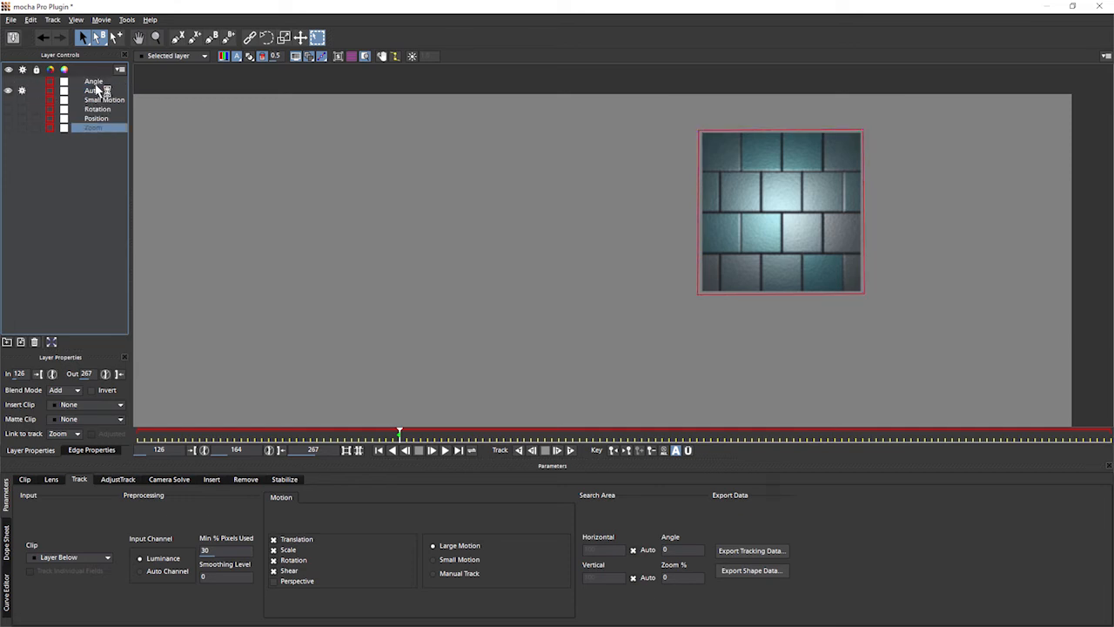
left_click_drag(101, 83, 92, 123)
left_click(101, 83)
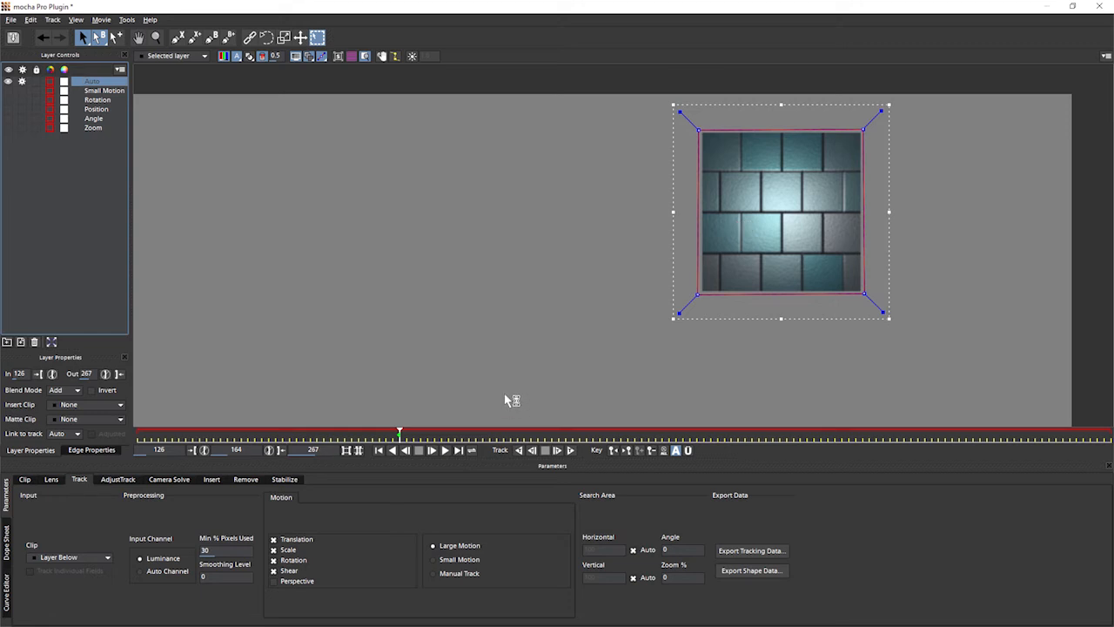
- Turn off Shear for the Auto layer and track it forward from frame 164 to frame 267
left_click(274, 560)
left_click(273, 560)
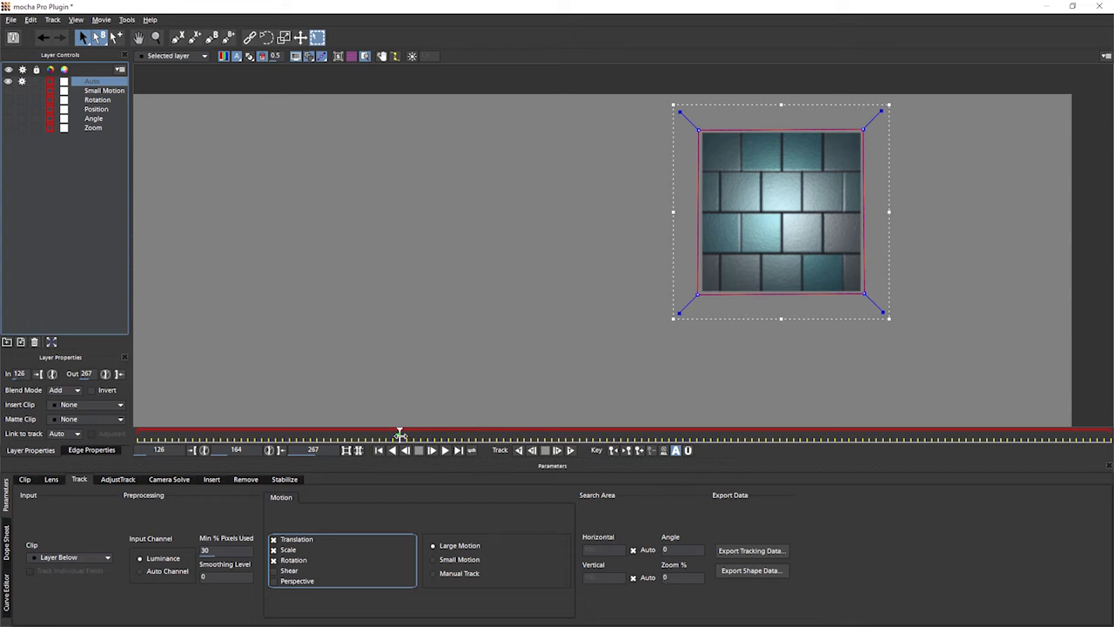
left_click(570, 450)
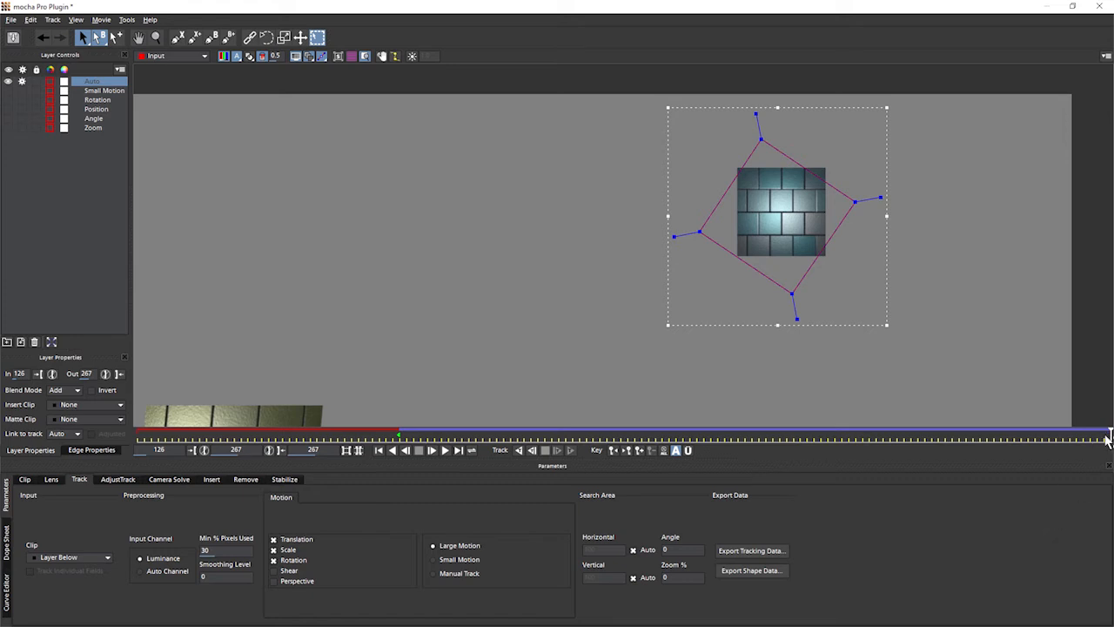
- Return to frame 164 and track the Auto layer backward, dismissing the tracking messages
left_click(615, 450)
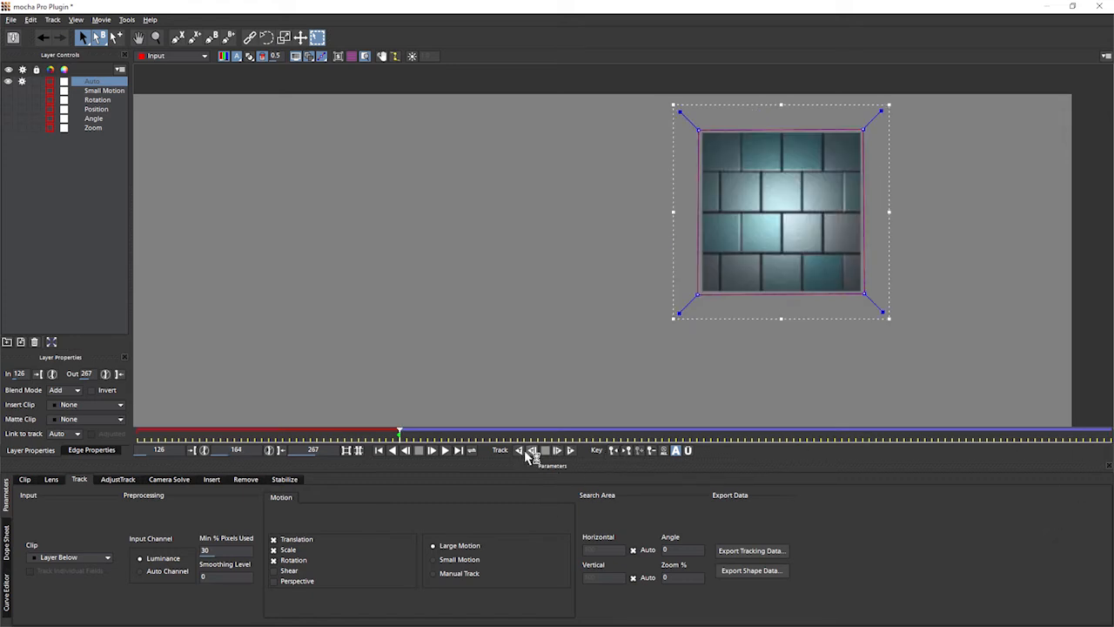
left_click(530, 451)
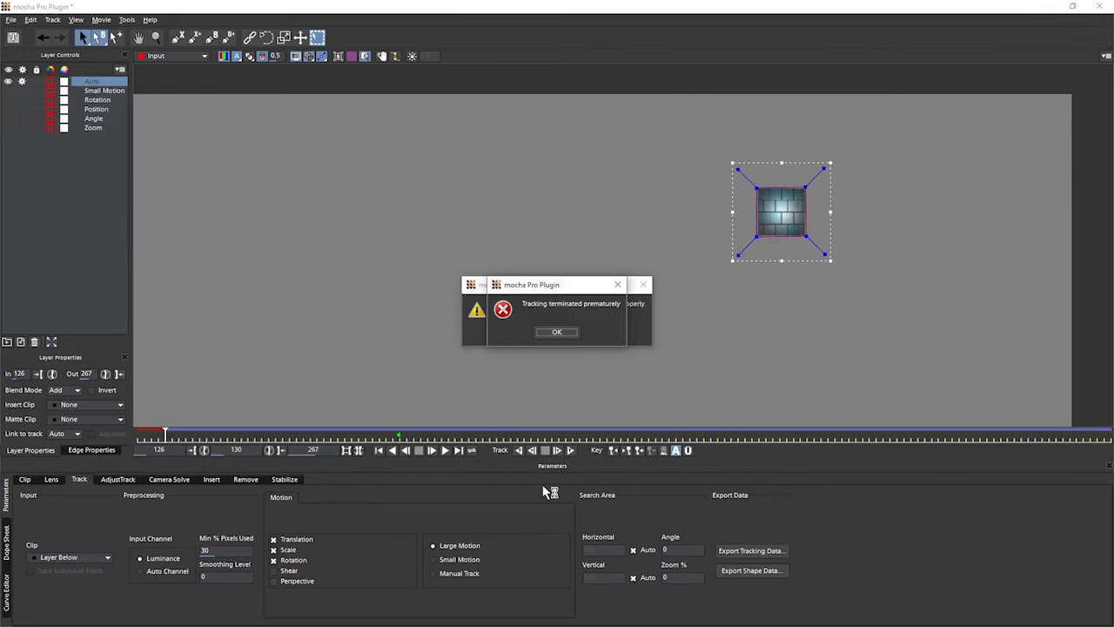
left_click(558, 335)
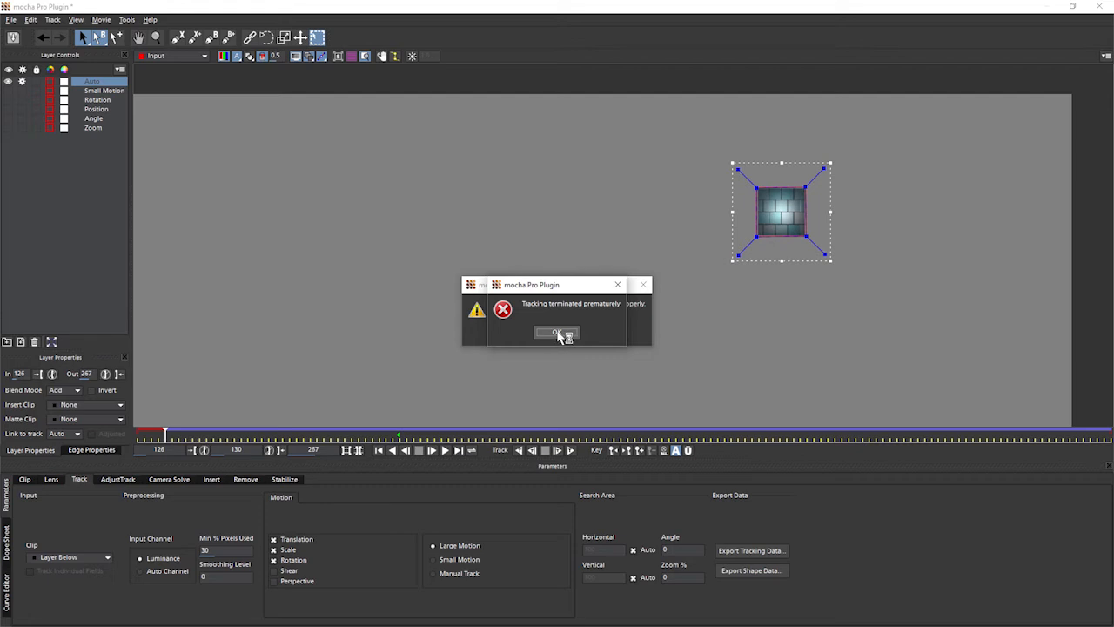
left_click(561, 333)
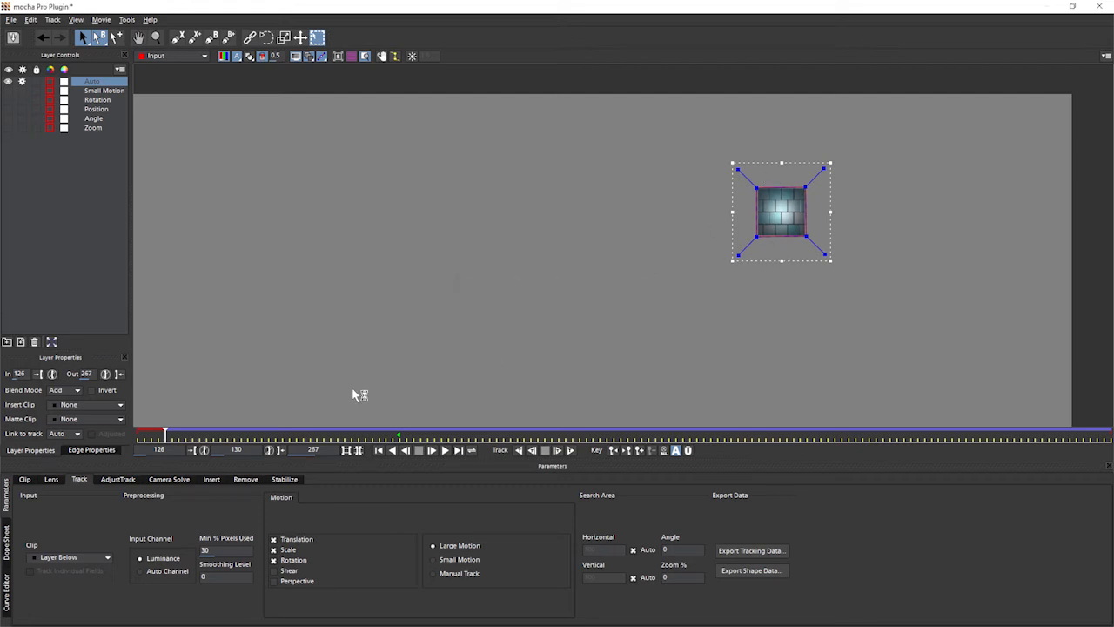
- At frame 164, show the Auto layer's planar surface and align its four edges with the blue brick square
mouse_move(165, 433)
left_mouse_down()
mouse_move(139, 433)
mouse_move(166, 433)
left_mouse_up()
left_click(650, 450)
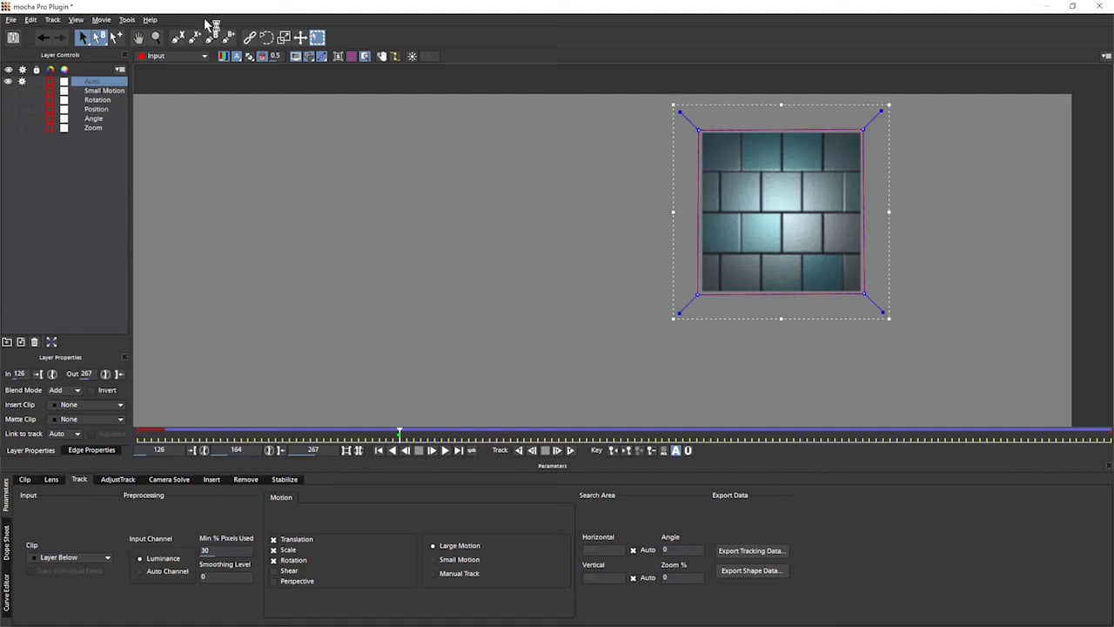
left_click(339, 58)
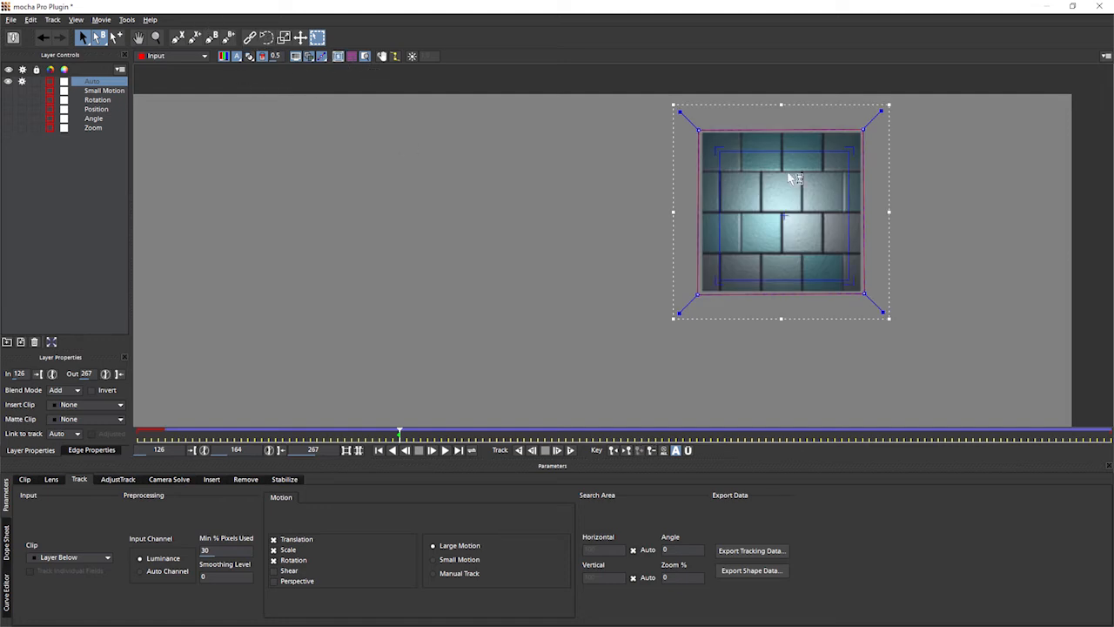
left_click_drag(720, 186, 701, 186)
left_click_drag(850, 214, 859, 214)
left_click_drag(802, 151, 803, 131)
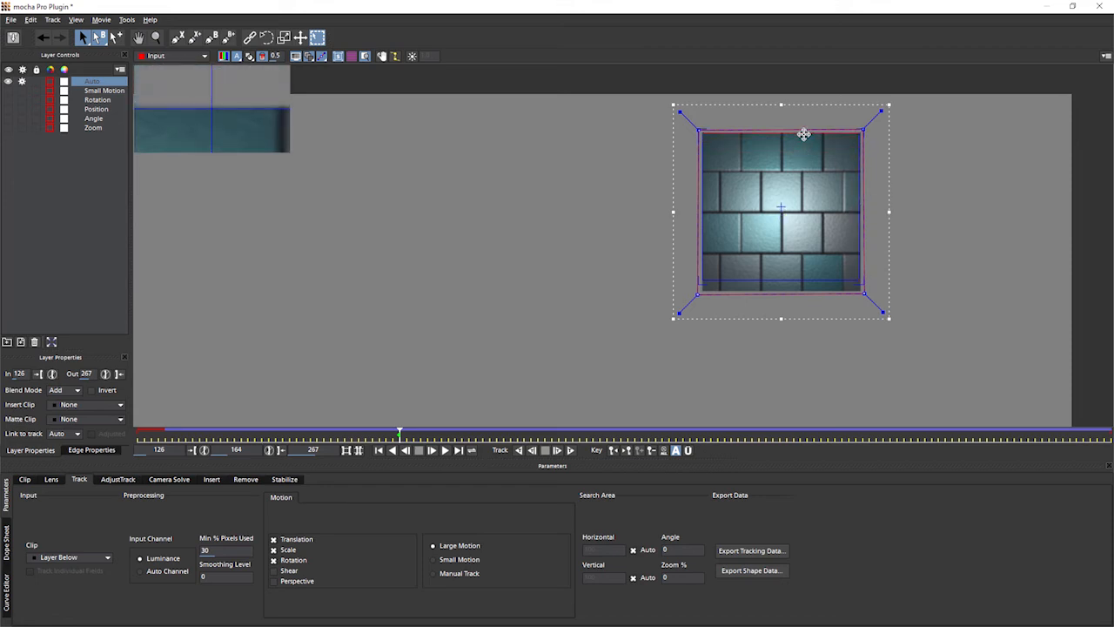
left_click_drag(782, 287, 782, 292)
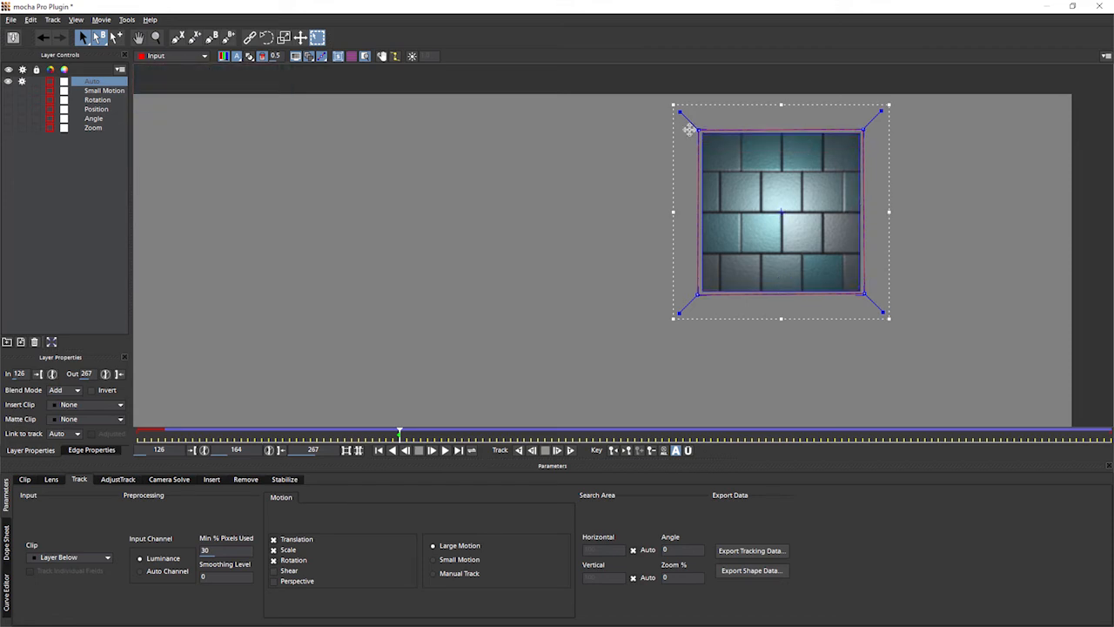
mouse_move(400, 432)
left_mouse_down()
mouse_move(897, 437)
mouse_move(1095, 456)
mouse_move(1080, 439)
mouse_move(1002, 433)
mouse_move(1066, 433)
mouse_move(157, 433)
mouse_move(450, 433)
mouse_move(394, 433)
left_mouse_up()
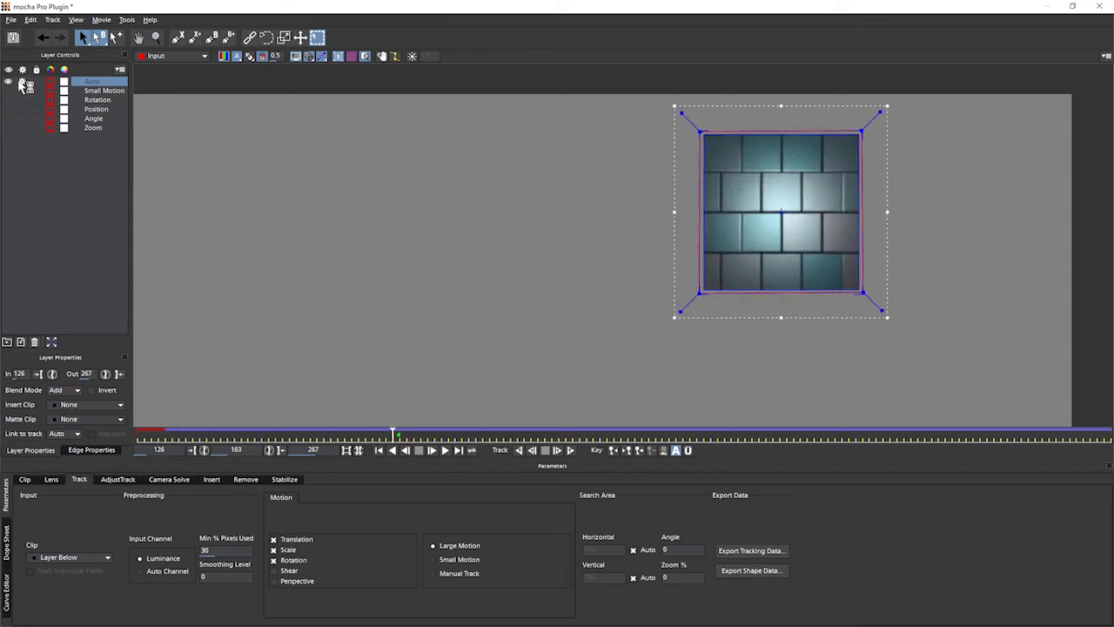
- Switch off the Auto layer, move the Angle layer to the top of the list, and enable its visibility and tracking
left_click(22, 82)
left_click(8, 82)
mouse_move(100, 82)
left_mouse_down()
mouse_move(100, 133)
mouse_move(102, 77)
left_mouse_up()
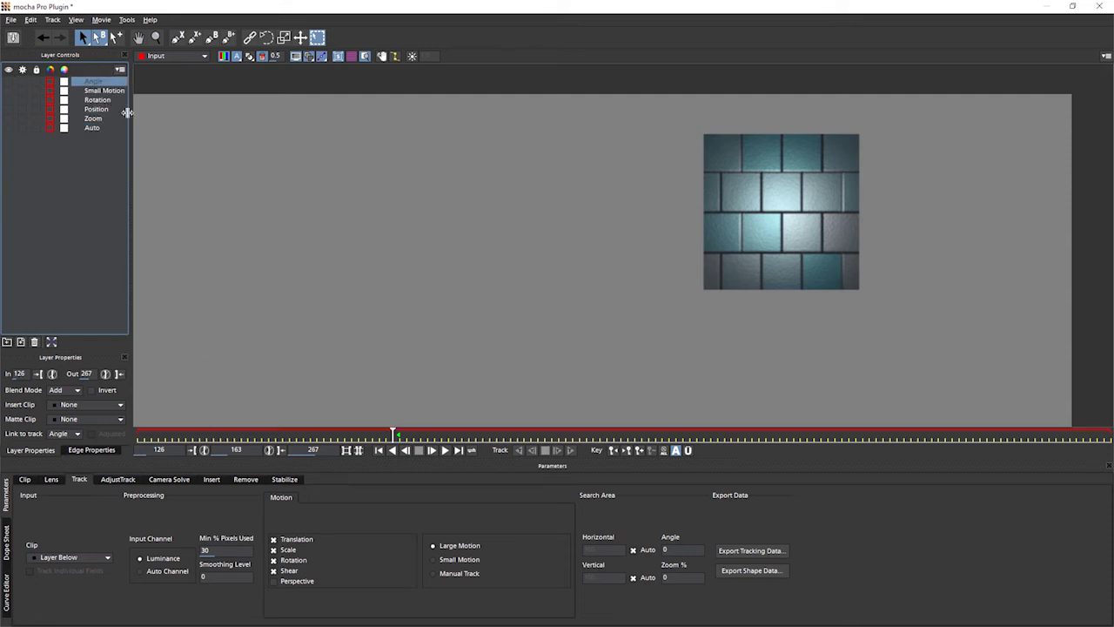
left_click(9, 81)
left_click(22, 80)
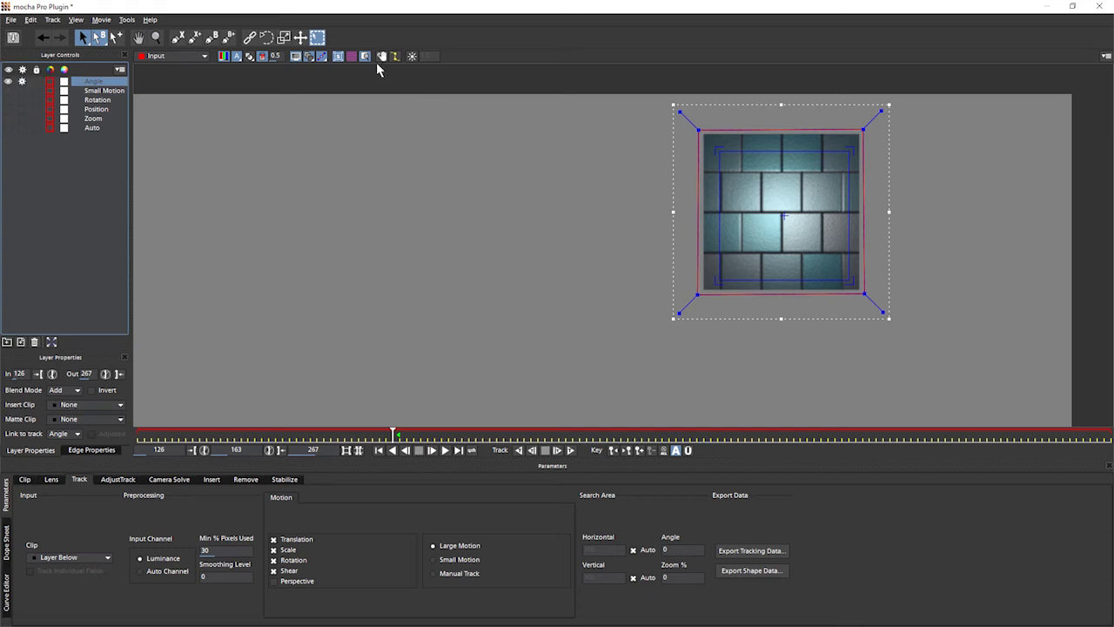
- Hide the planar surface and track the Angle layer forward from frame 164 with a search angle of 12
left_click(340, 57)
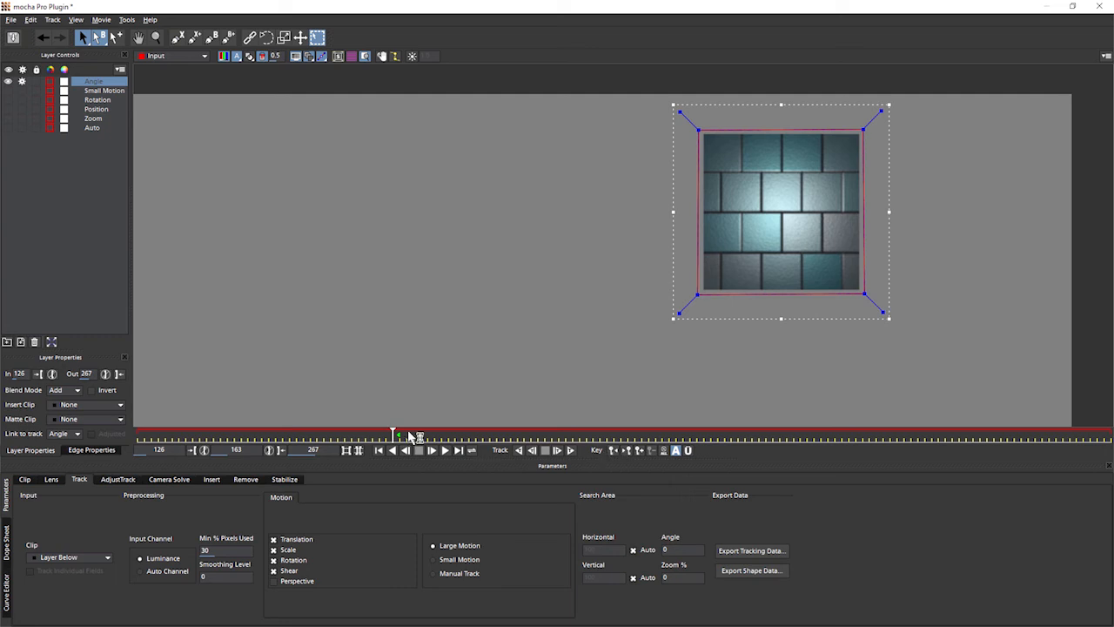
left_click(633, 452)
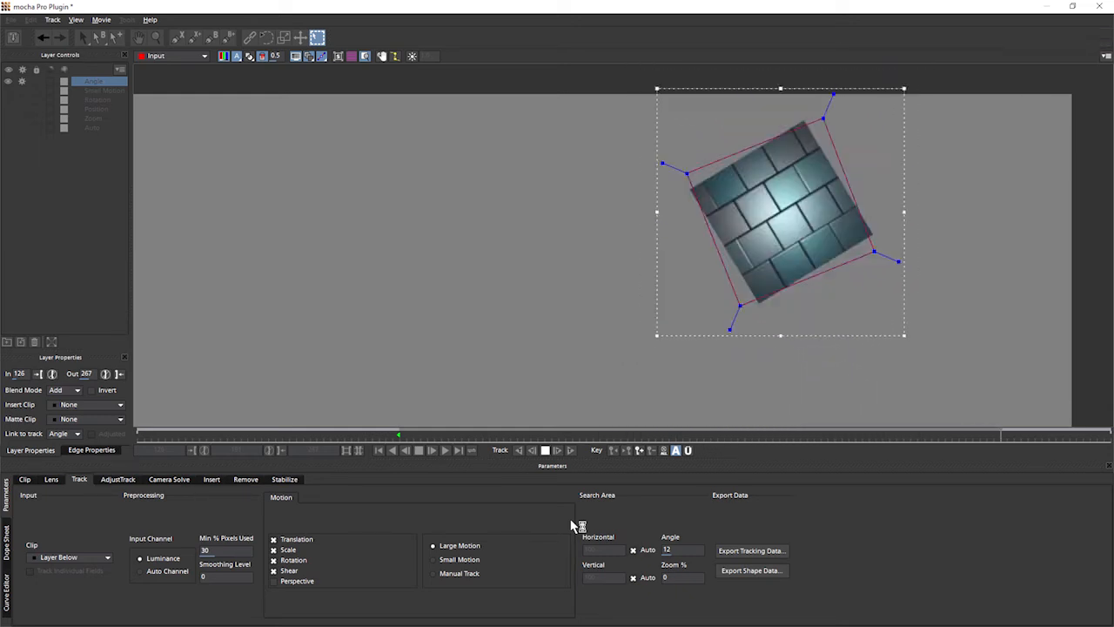
- Go back to frame 246, raise the search angle to 23, and track the Angle layer forward to frame 267
left_click(993, 437)
left_click_drag(993, 436, 966, 436)
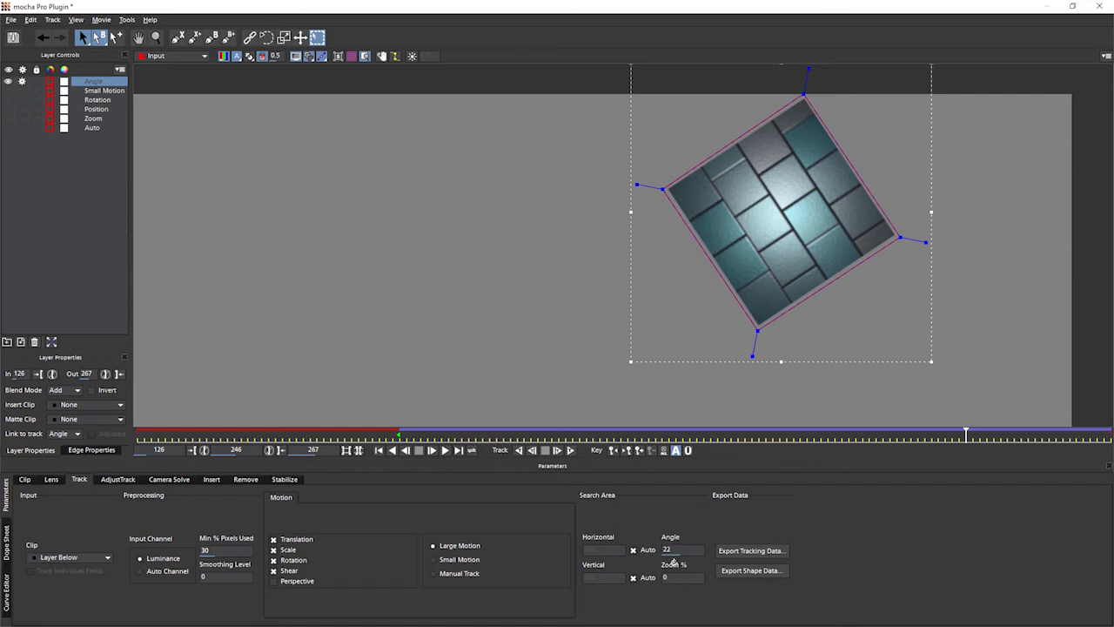
key("Return")
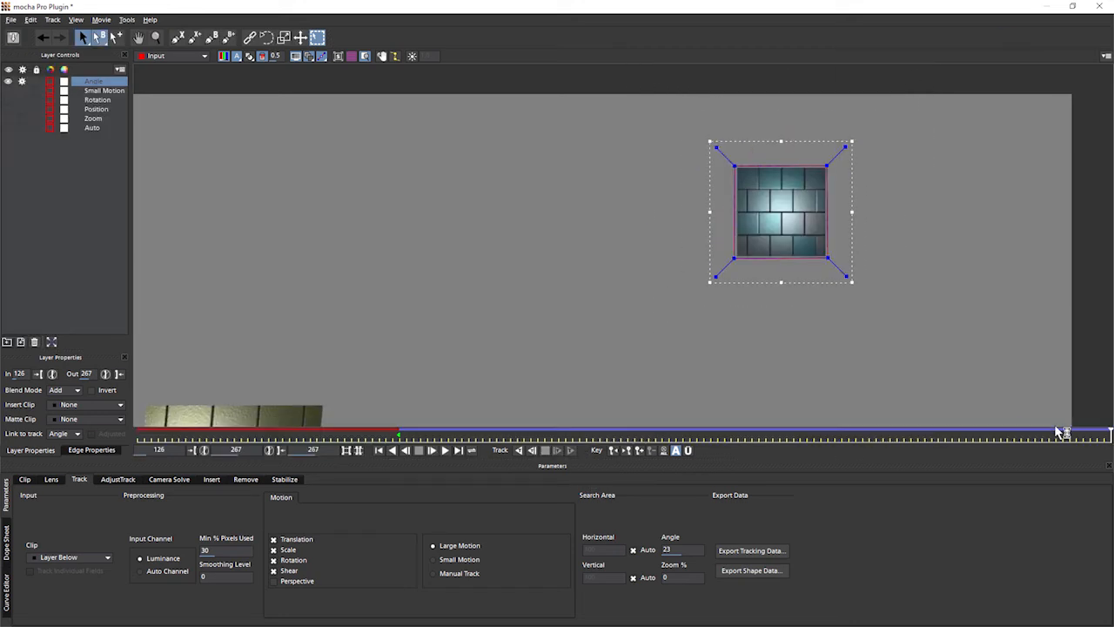
- At frame 236, show the Angle layer's planar surface, fit its edges to the brick square, and scrub back to frame 164
left_click_drag(1060, 433, 898, 434)
left_click(337, 56)
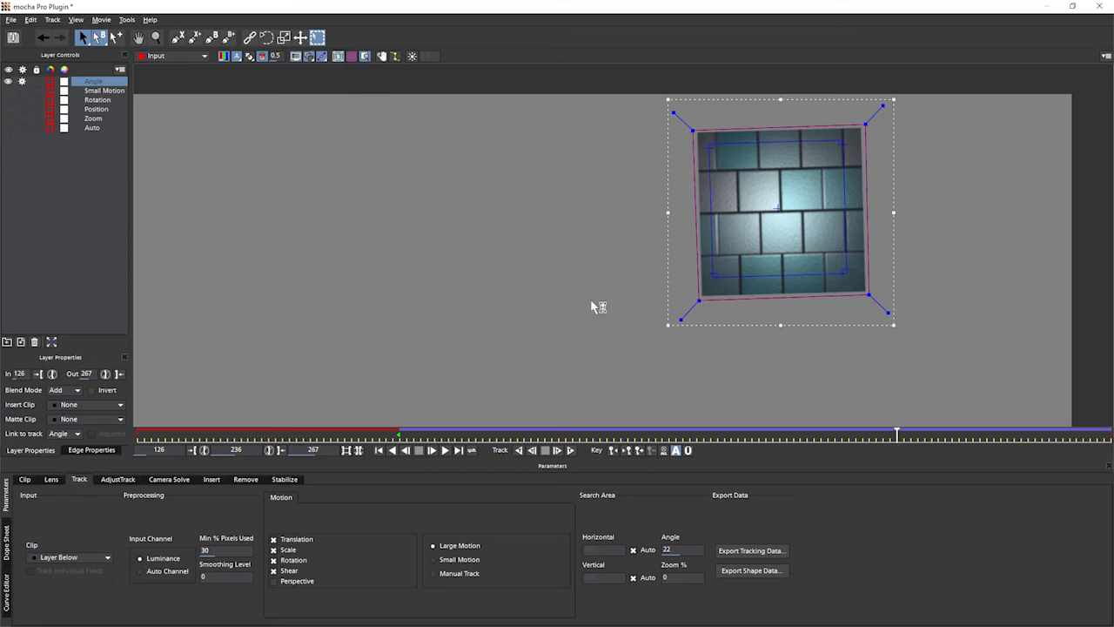
left_click_drag(775, 140, 778, 130)
left_click_drag(798, 274, 792, 294)
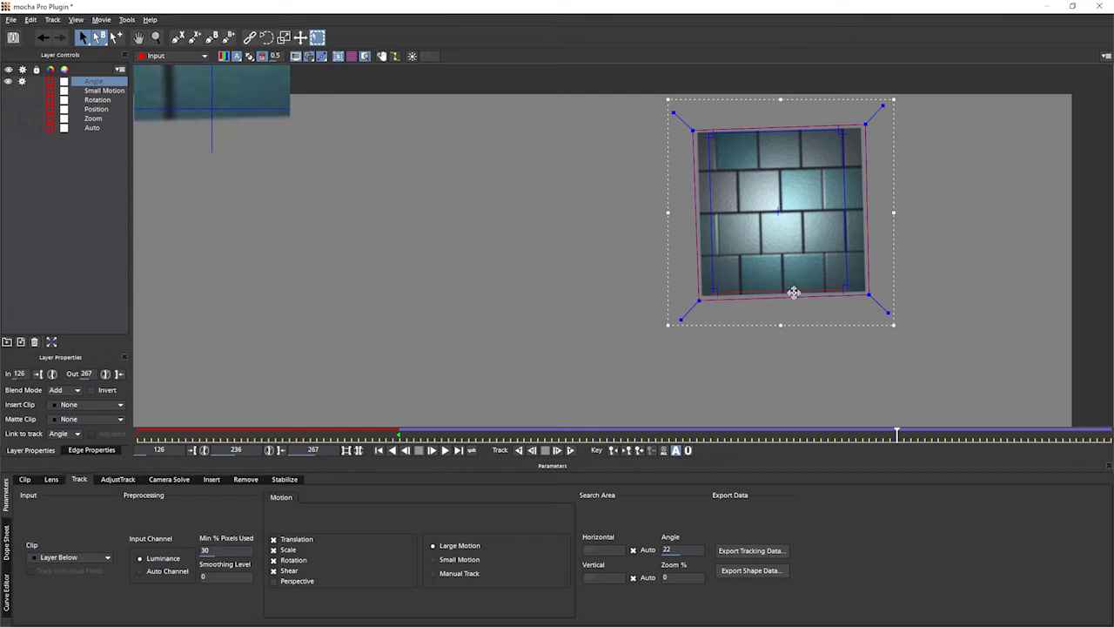
left_click_drag(713, 247, 703, 247)
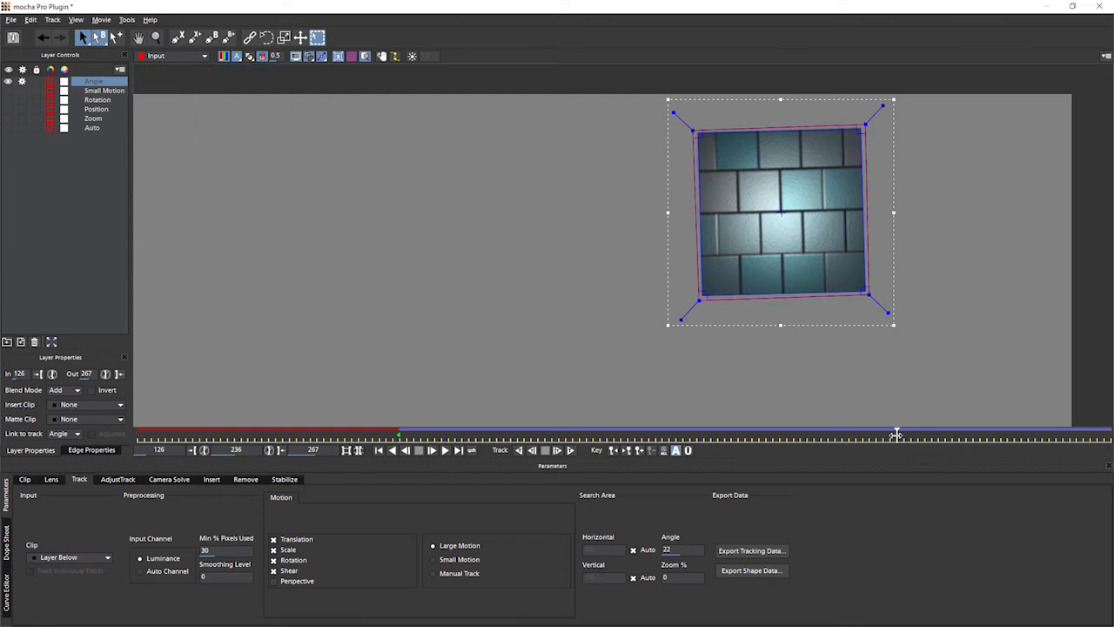
left_click_drag(897, 433, 399, 437)
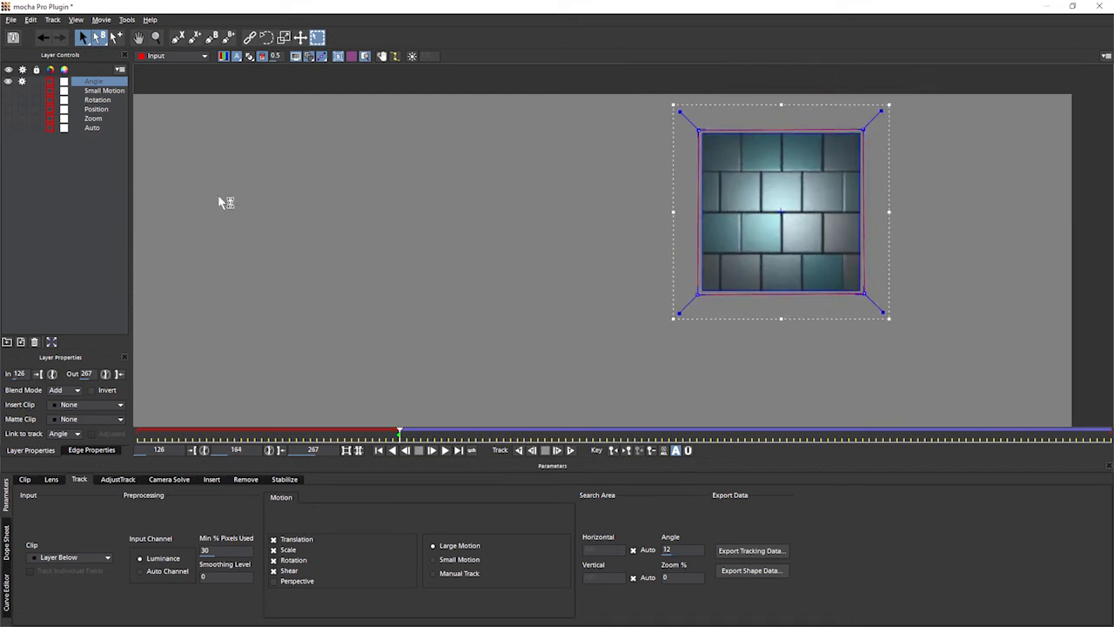
- Switch off the Angle layer, move the Zoom layer to the top of the list, and enable its visibility and tracking
mouse_move(97, 86)
left_mouse_down()
mouse_move(95, 130)
mouse_move(94, 85)
left_mouse_up()
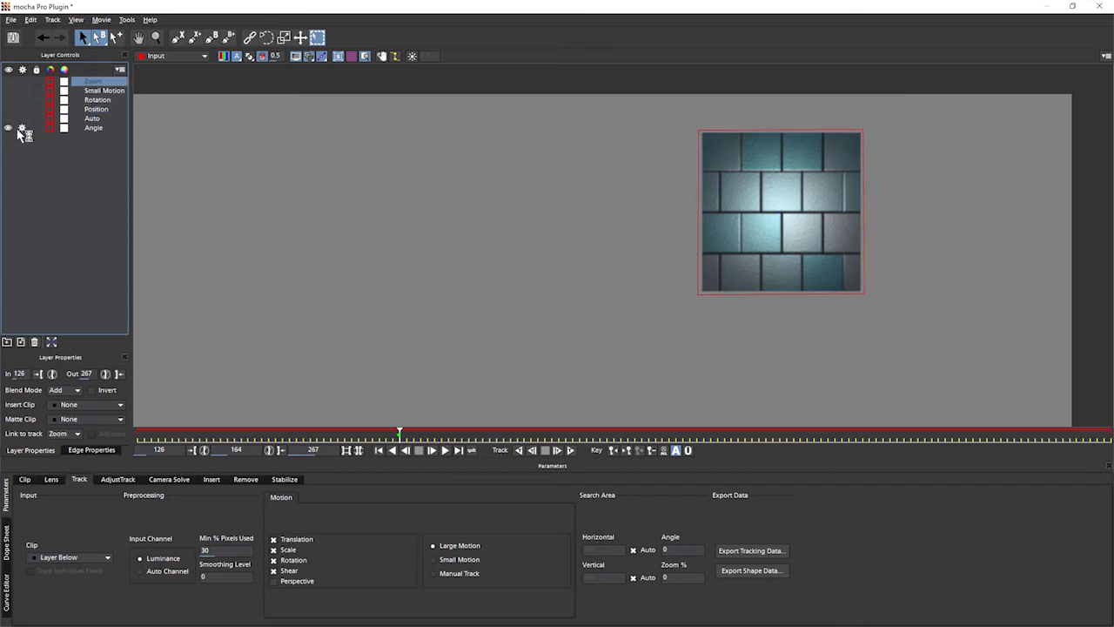
left_click(21, 128)
left_click(9, 127)
left_click(22, 81)
left_click(8, 81)
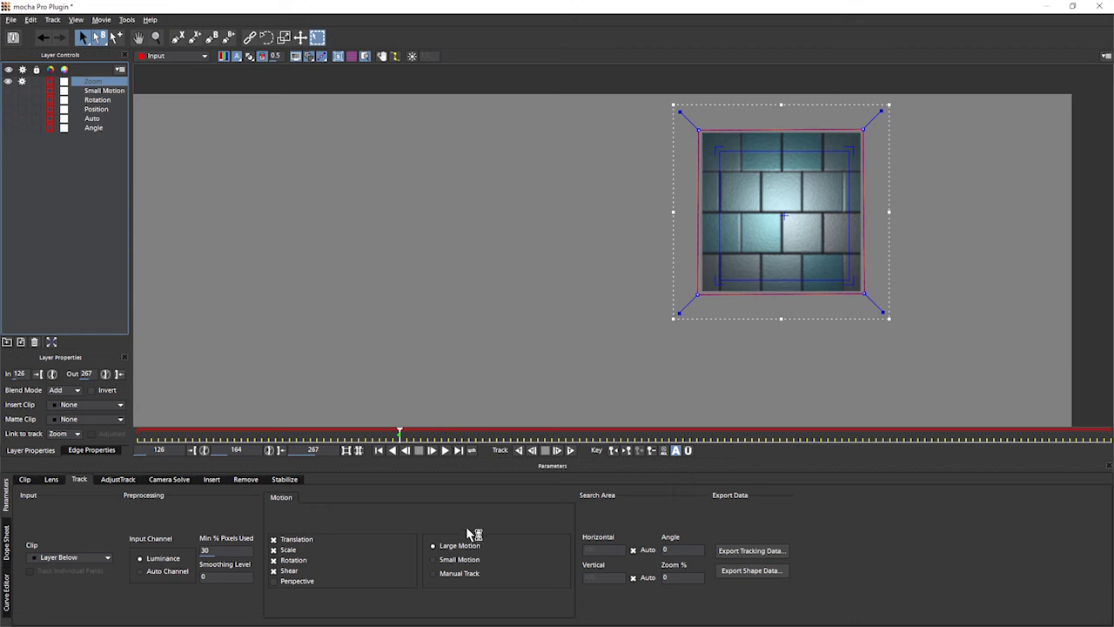
- Turn off Shear motion, set the zoom search to 14%, and track the Zoom layer backward from frame 164 to 126
left_click(291, 572)
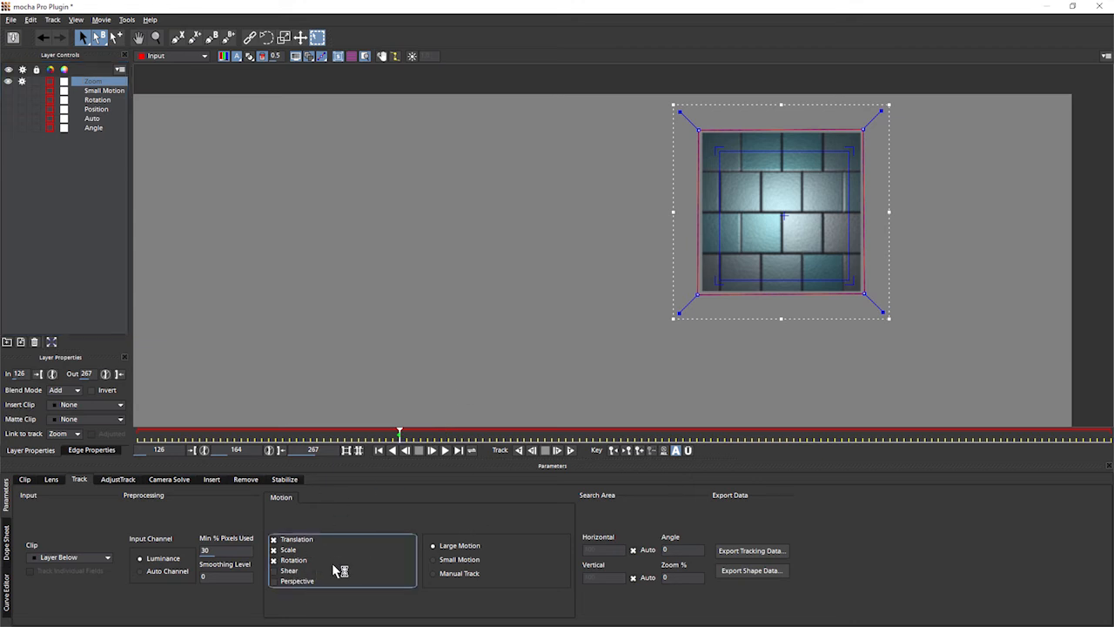
left_click(666, 579)
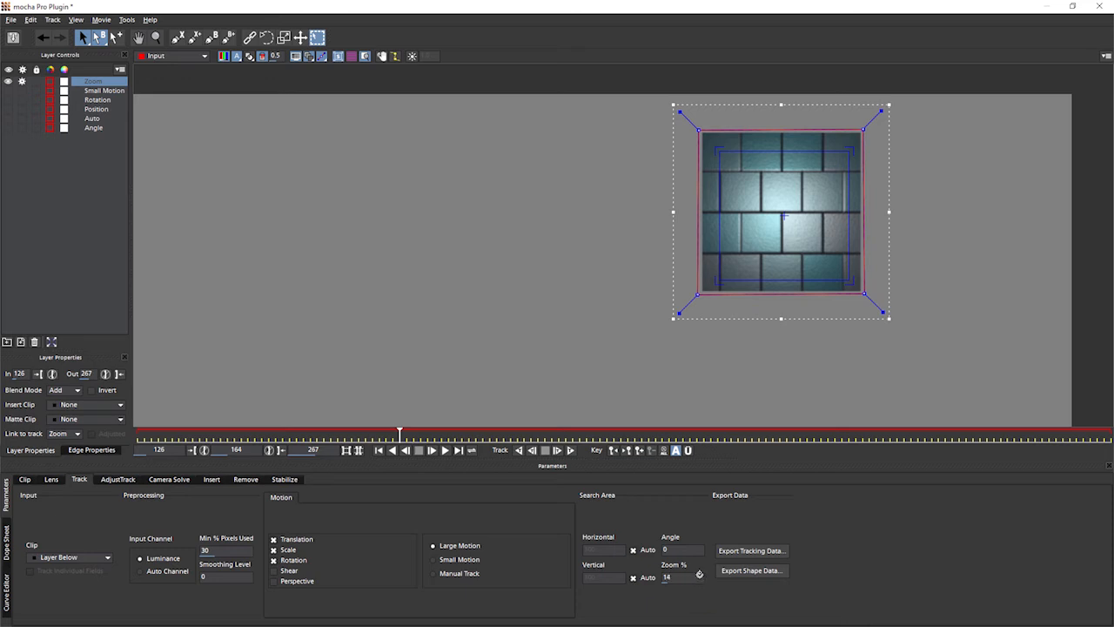
left_click(521, 451)
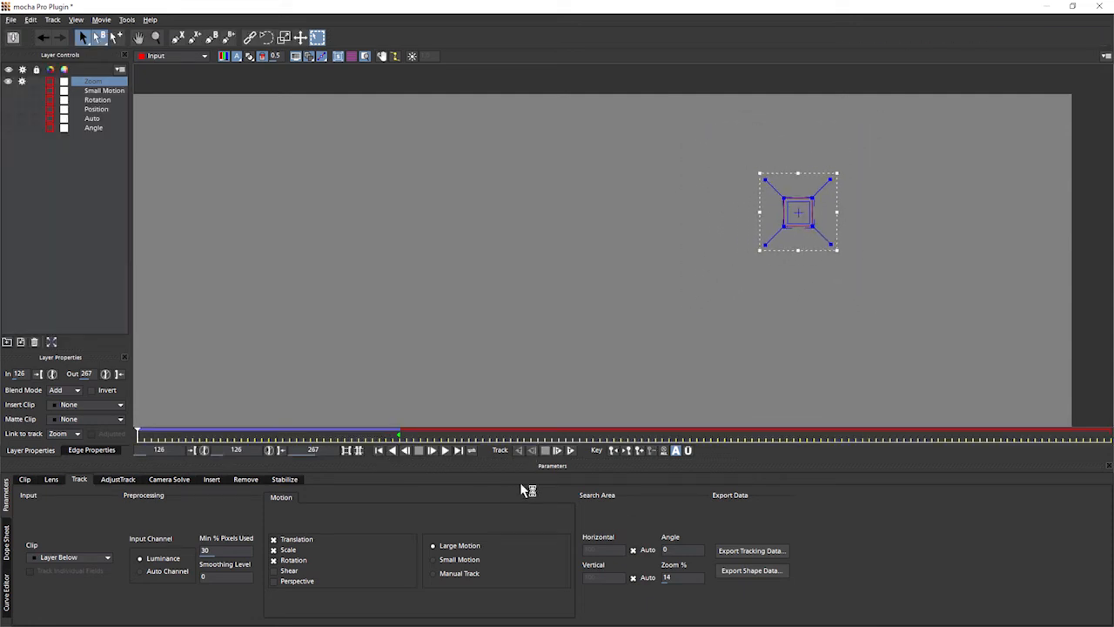
- Retrack the Zoom layer backward from frame 128 with a 39% zoom search, and again from frame 129 with Rotation turned off
left_click_drag(140, 432, 154, 433)
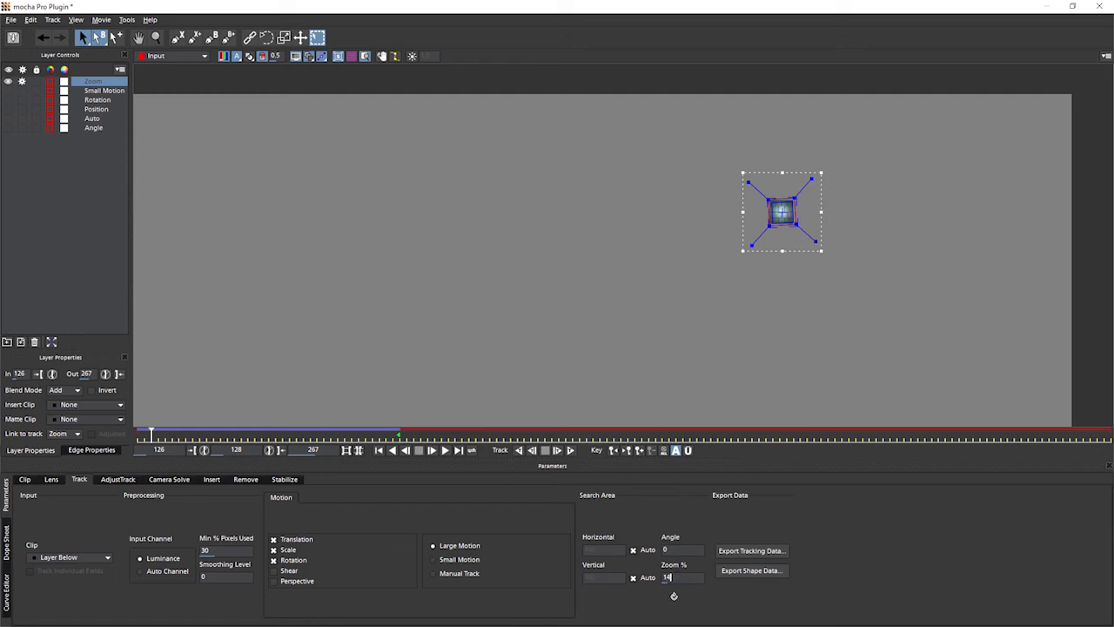
left_click(532, 452)
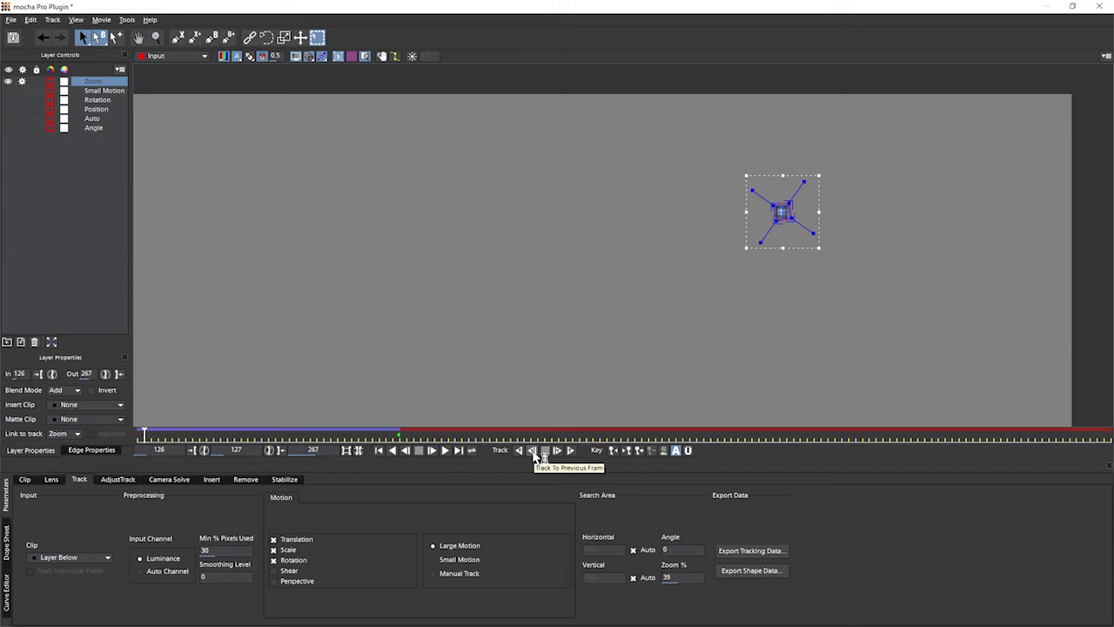
left_click(158, 434)
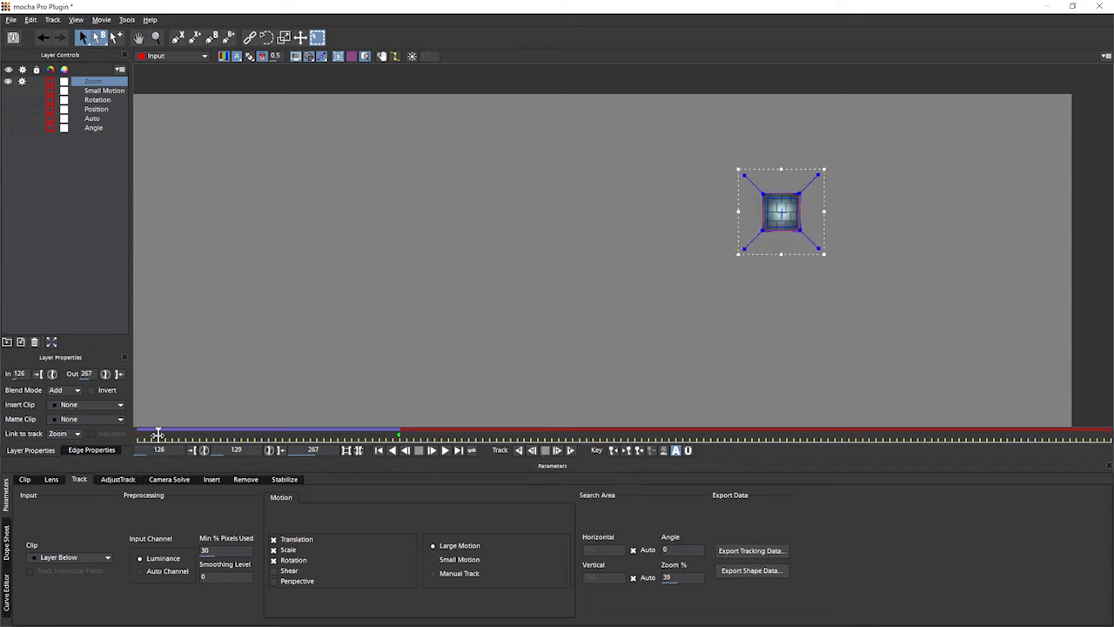
left_click(286, 560)
left_click_drag(679, 579, 650, 590)
left_click(533, 450)
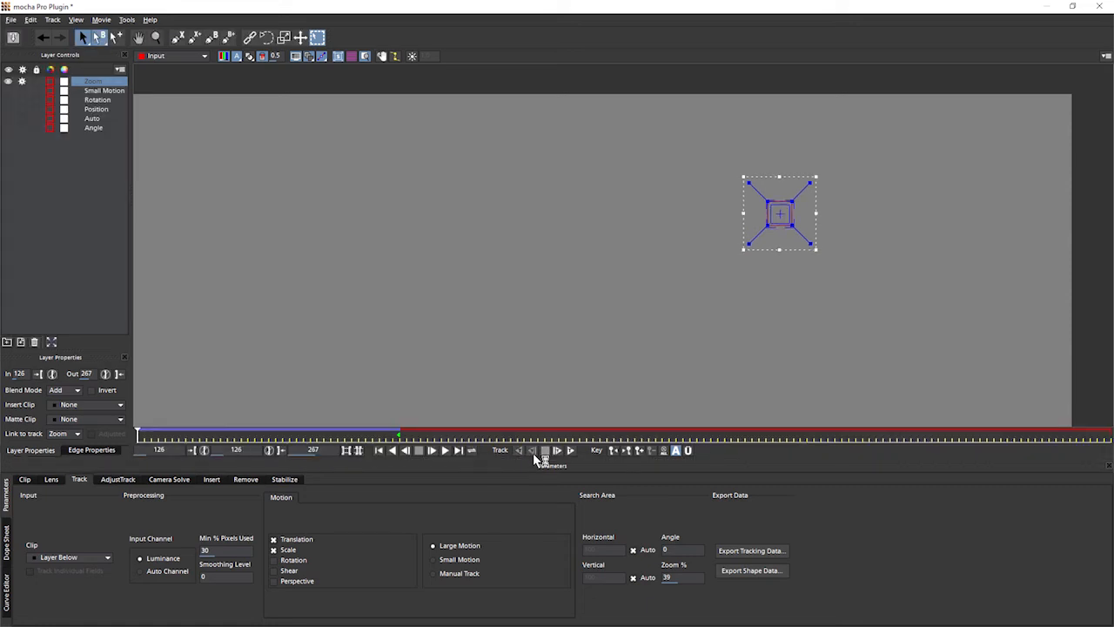
- At frame 128, choose Small Motion, turn off the automatic search area, and set the horizontal, vertical and zoom search values to 0
left_click_drag(139, 433, 152, 434)
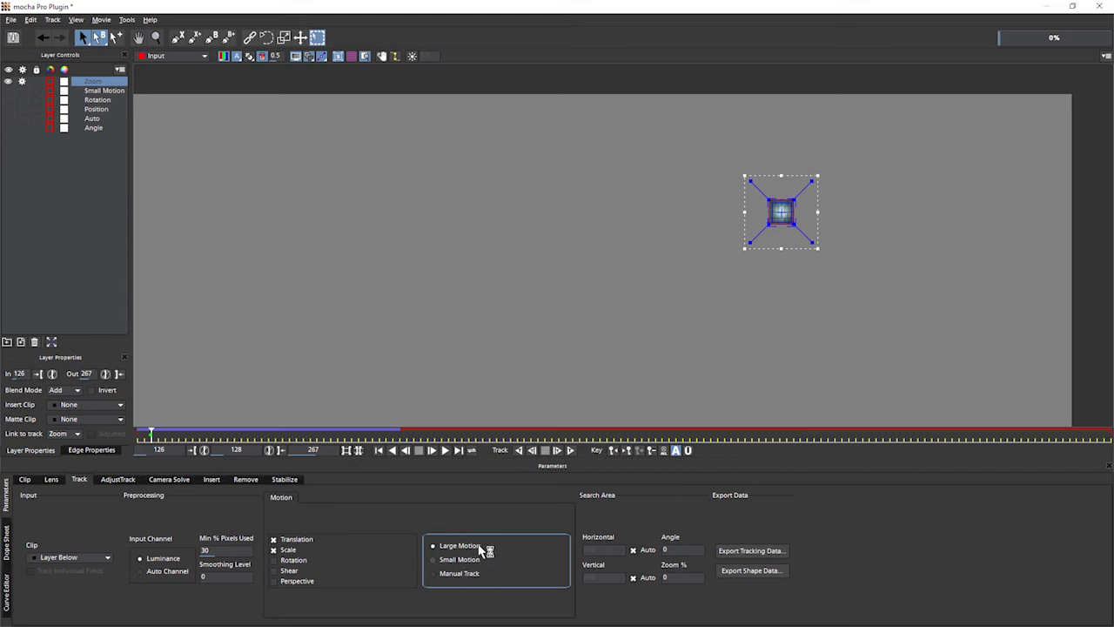
left_click(633, 549)
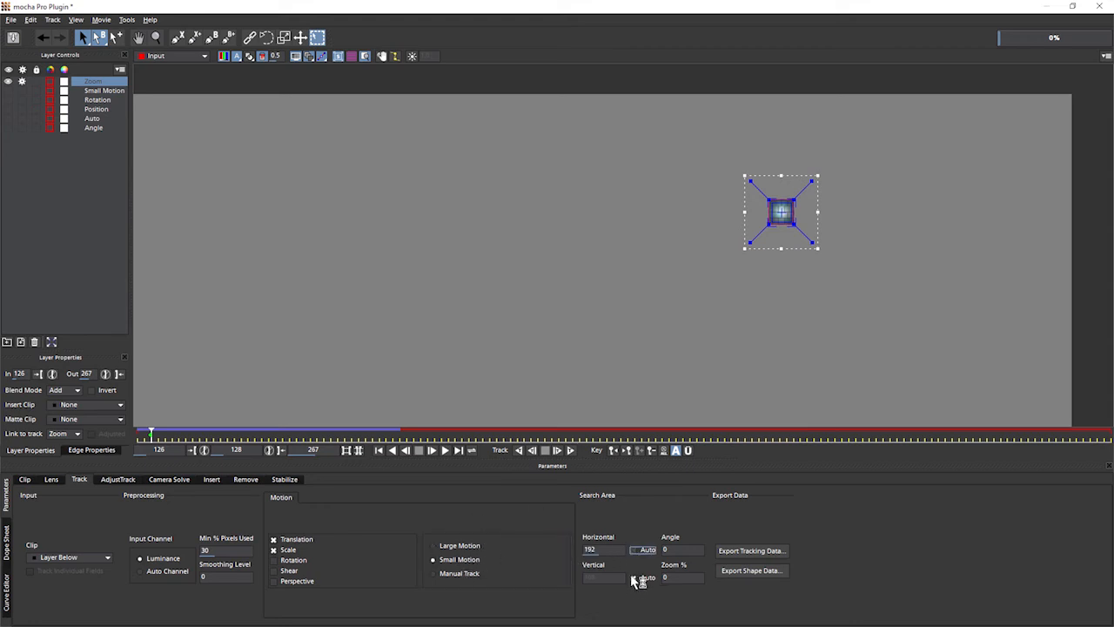
left_click_drag(600, 549, 560, 583)
left_click(648, 550)
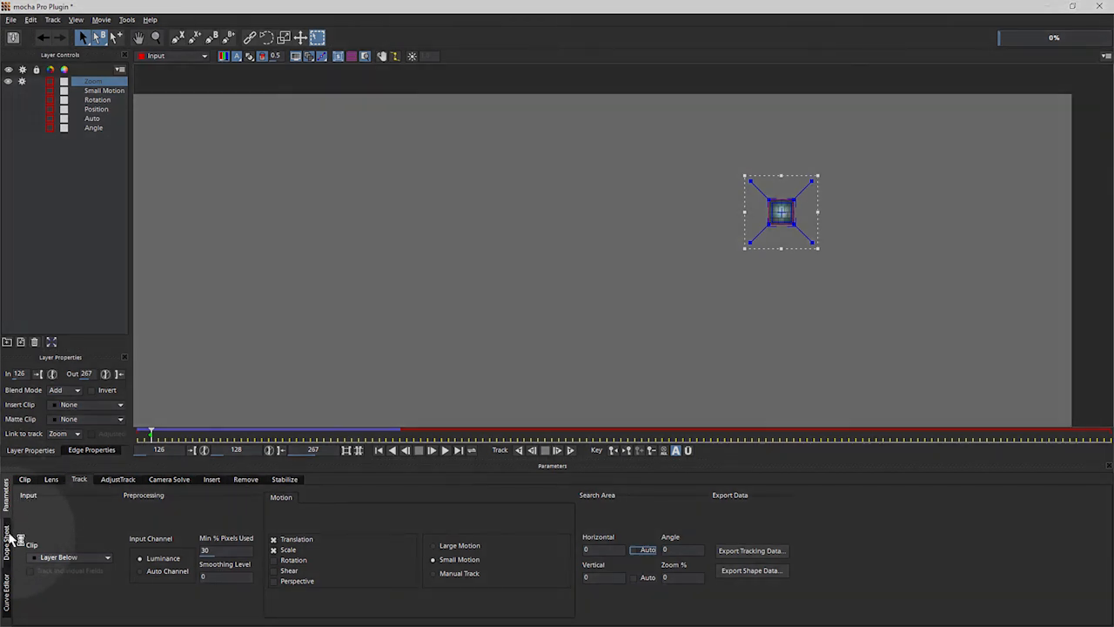
- In the Dope Sheet, delete the Zoom layer's tracking keyframes before frame 128, and return to the tracking parameters
left_click(7, 545)
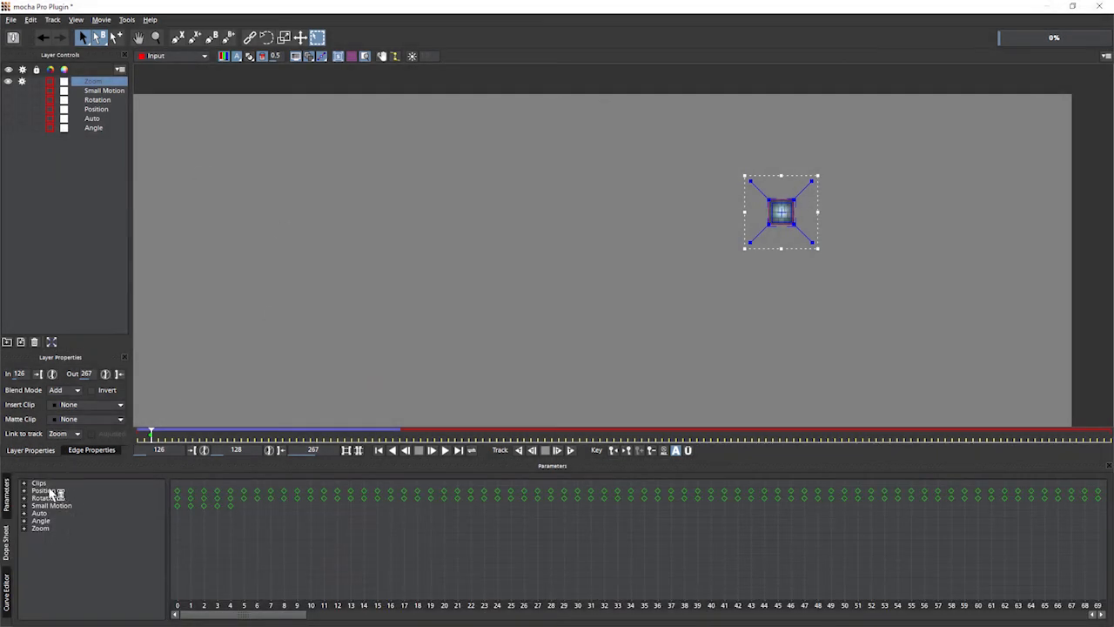
left_click(61, 528)
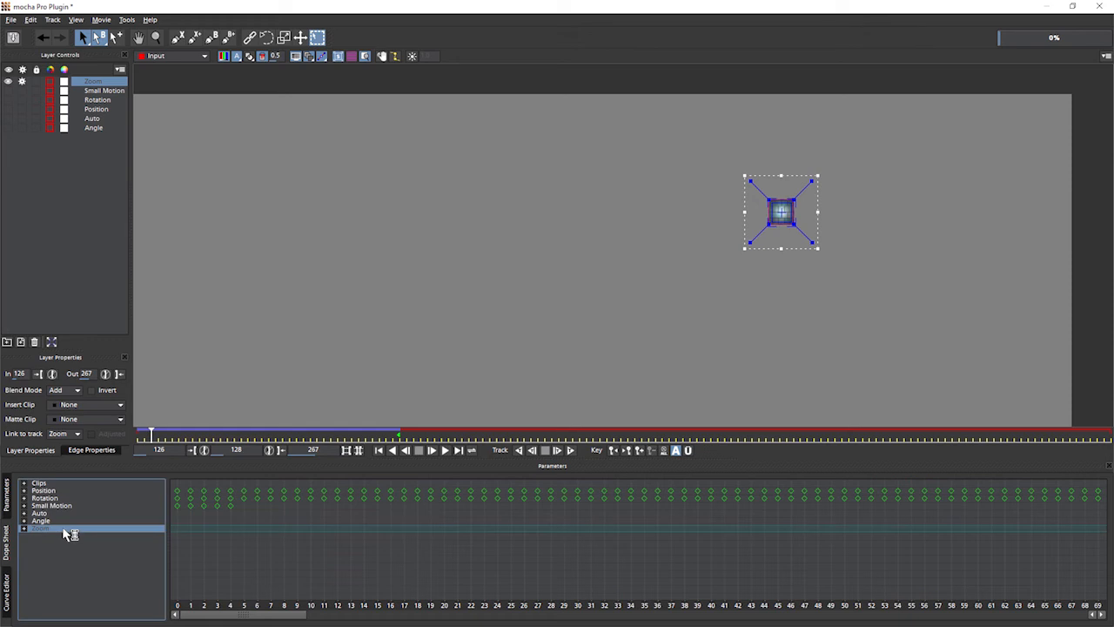
left_click_drag(239, 614, 441, 619)
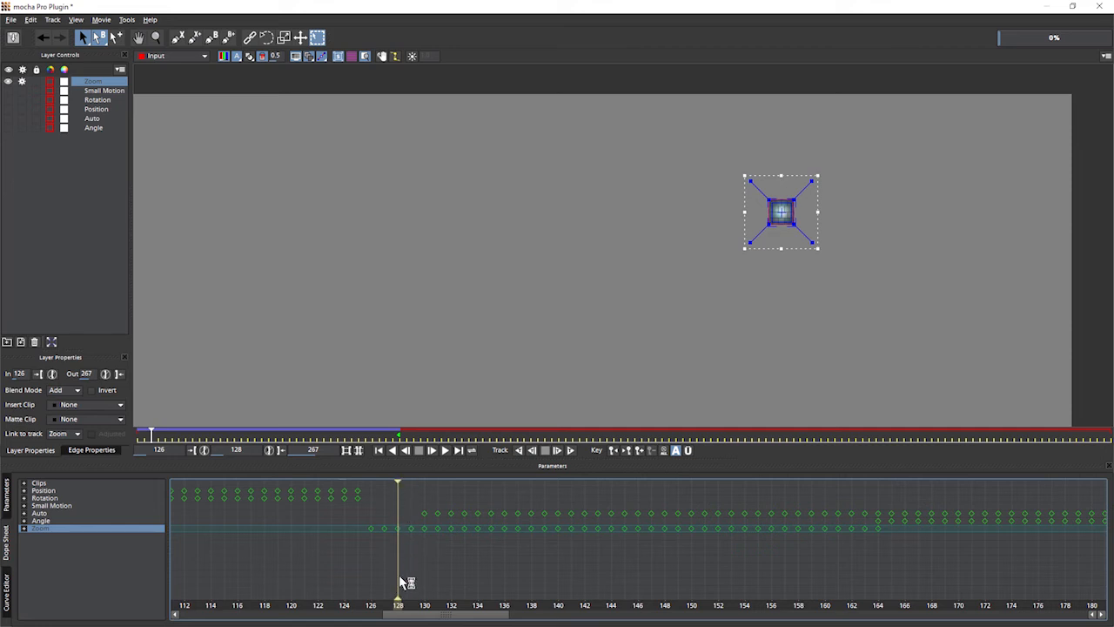
left_click_drag(390, 530, 388, 530)
left_click(9, 496)
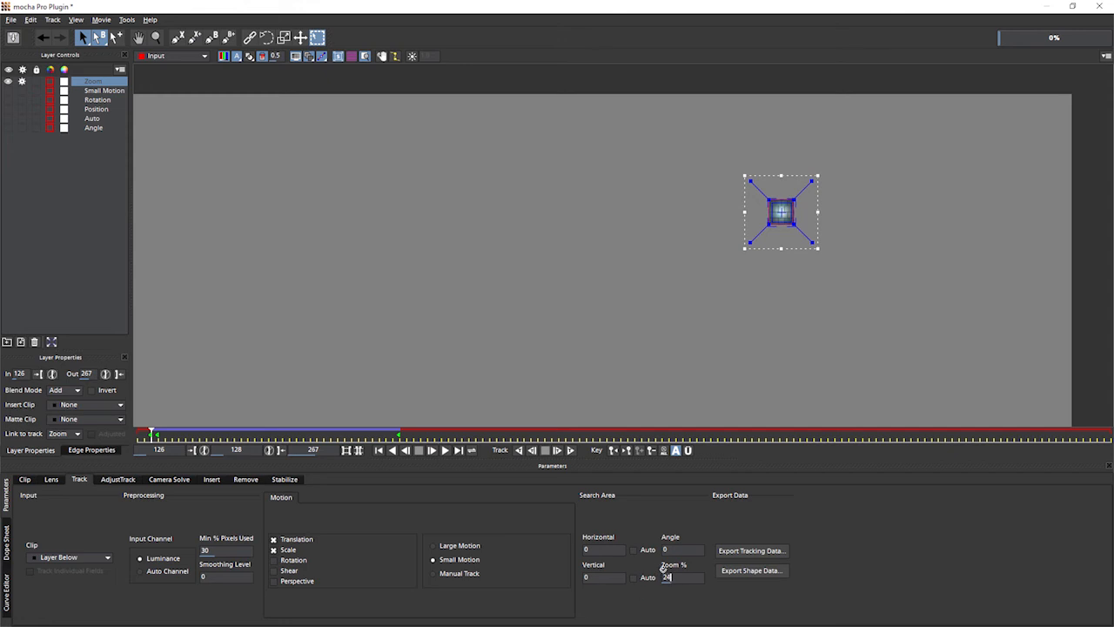
- Set the zoom search to 77% and track the Zoom layer backward frame by frame from frame 128 to 126
left_click_drag(681, 568, 663, 595)
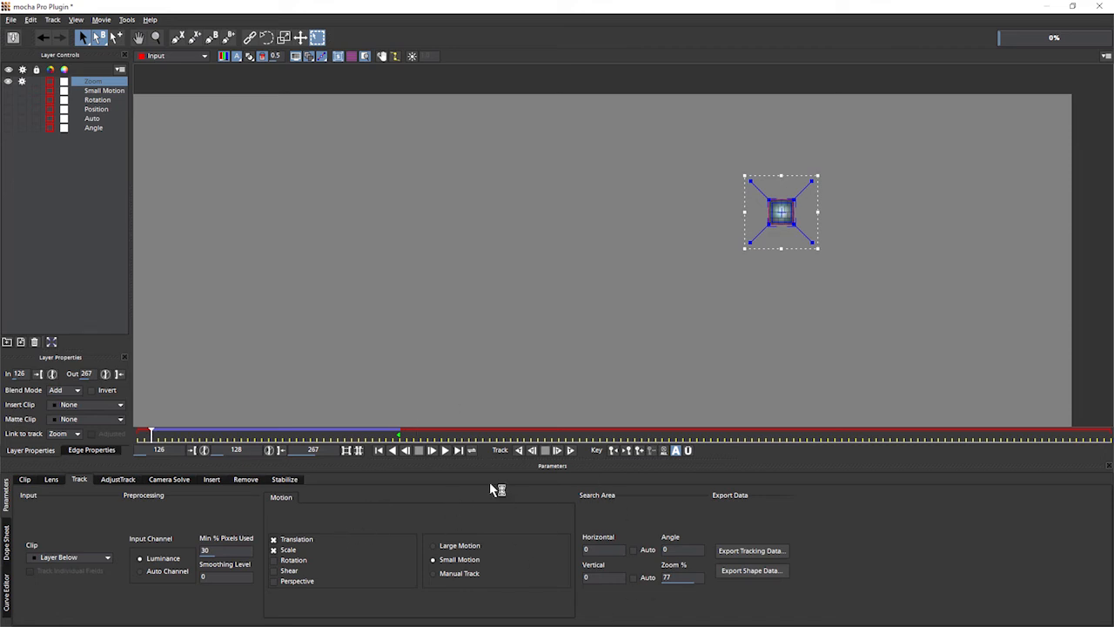
left_click(532, 451)
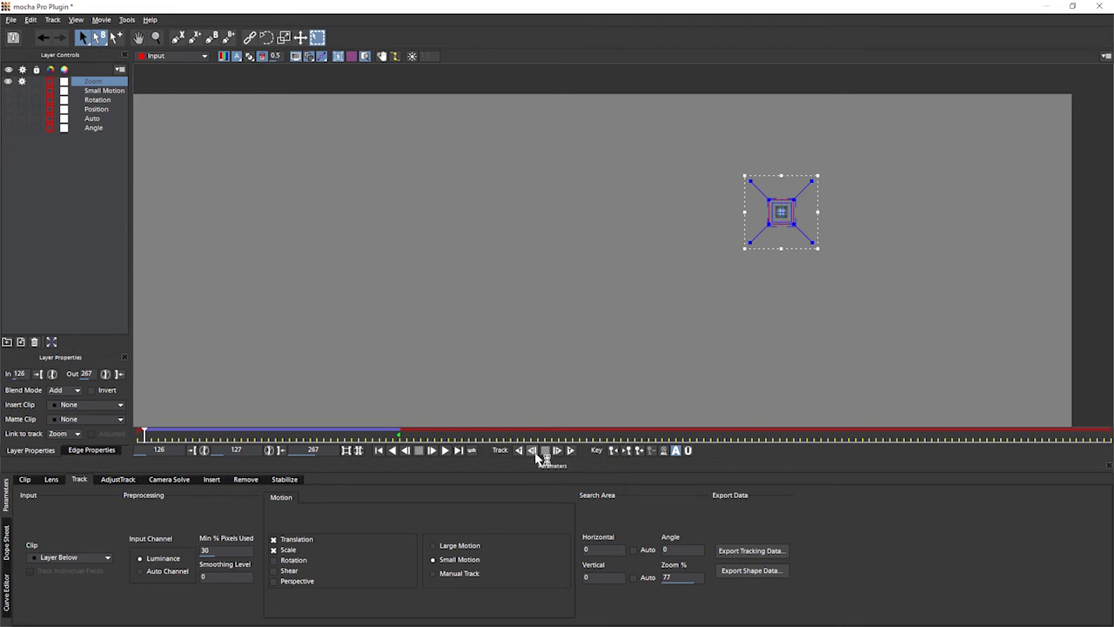
left_click(533, 451)
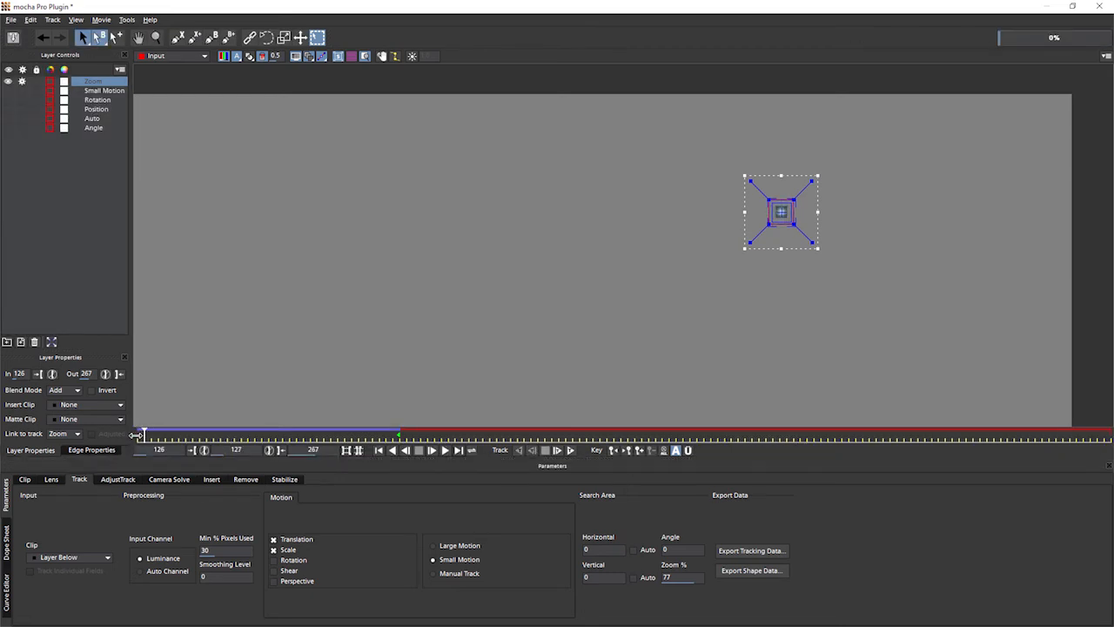
- Scrub the Zoom layer between frames 126 and 164 to compare its fit and zoom search values along the track
mouse_move(139, 434)
left_mouse_down()
mouse_move(430, 435)
mouse_move(385, 437)
mouse_move(397, 448)
mouse_move(186, 440)
left_mouse_up()
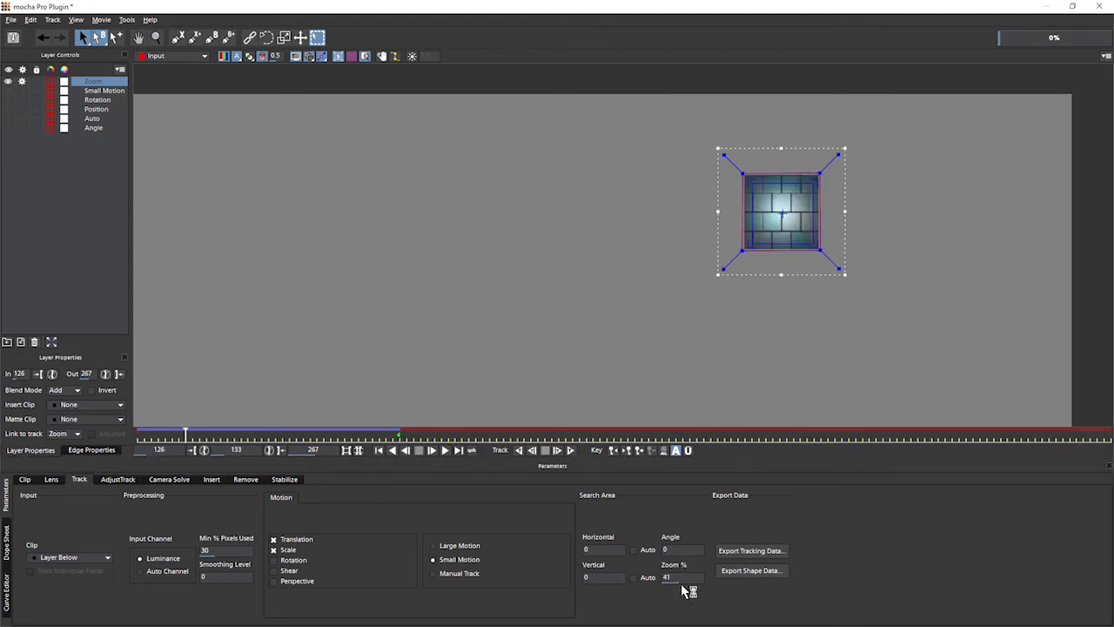
left_click_drag(186, 435, 107, 442)
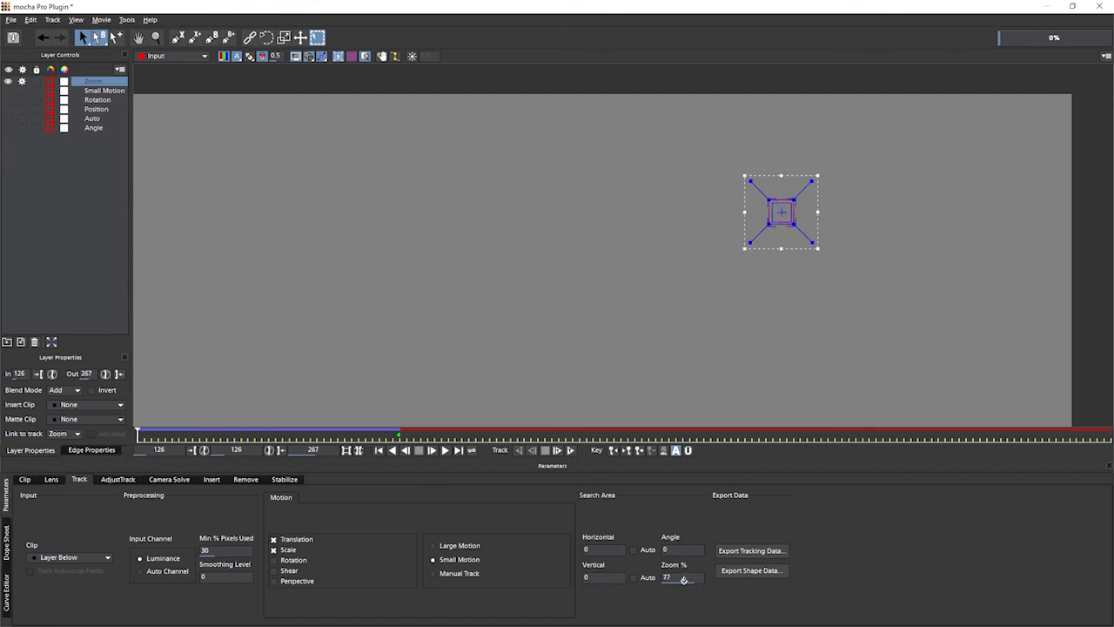
left_click_drag(205, 436, 399, 436)
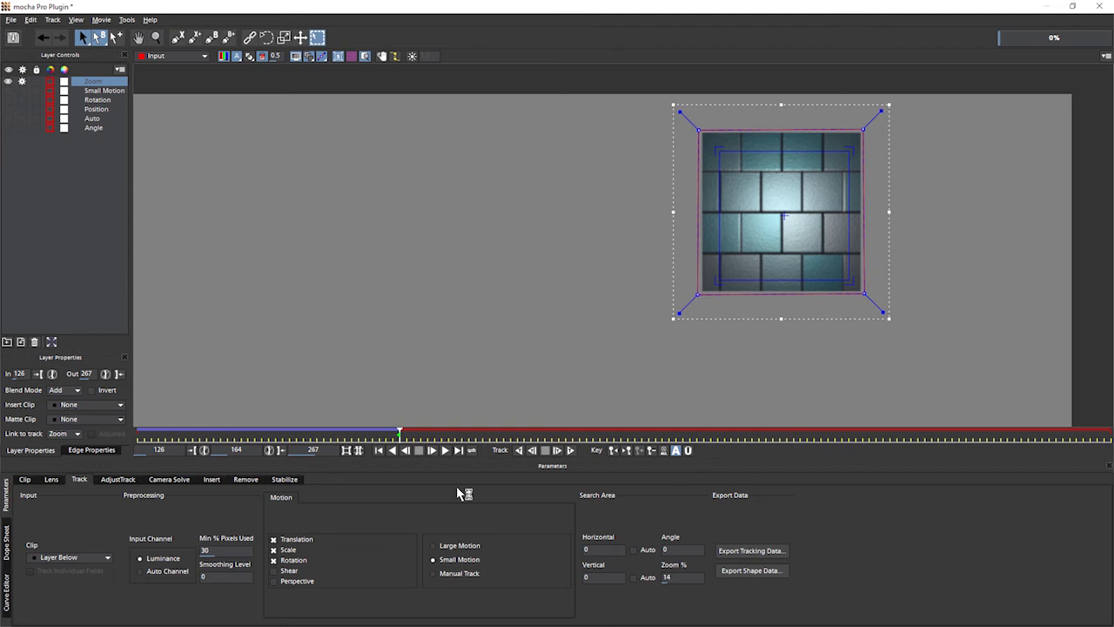
- Switch off the Zoom layer, group it, and move the remaining five layers from Small Motion to Angle into the group
left_click(23, 79)
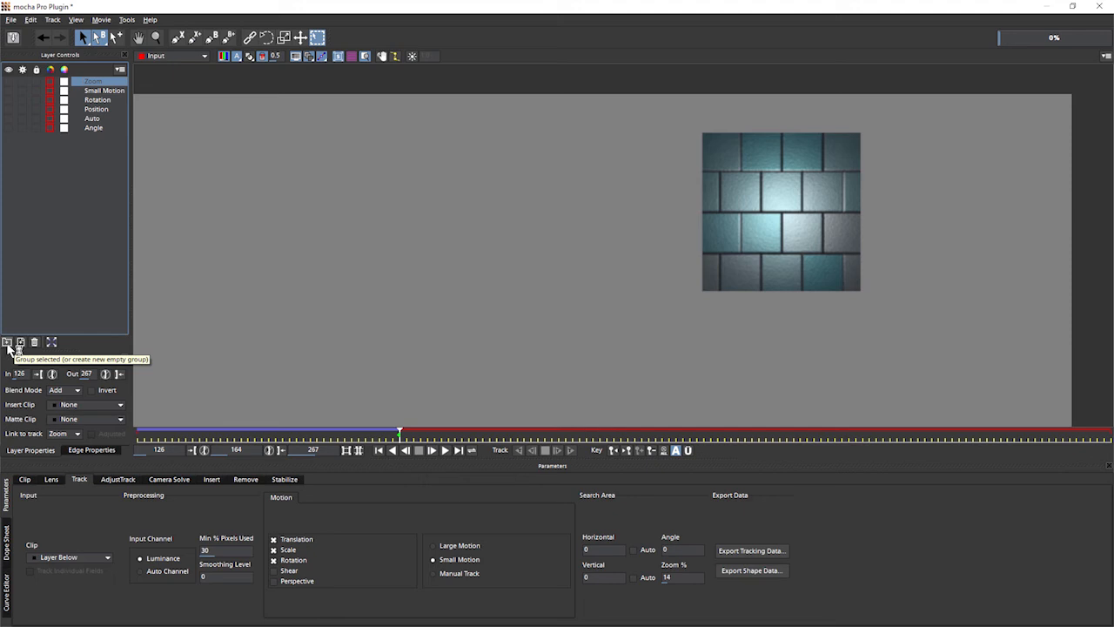
left_click(9, 344)
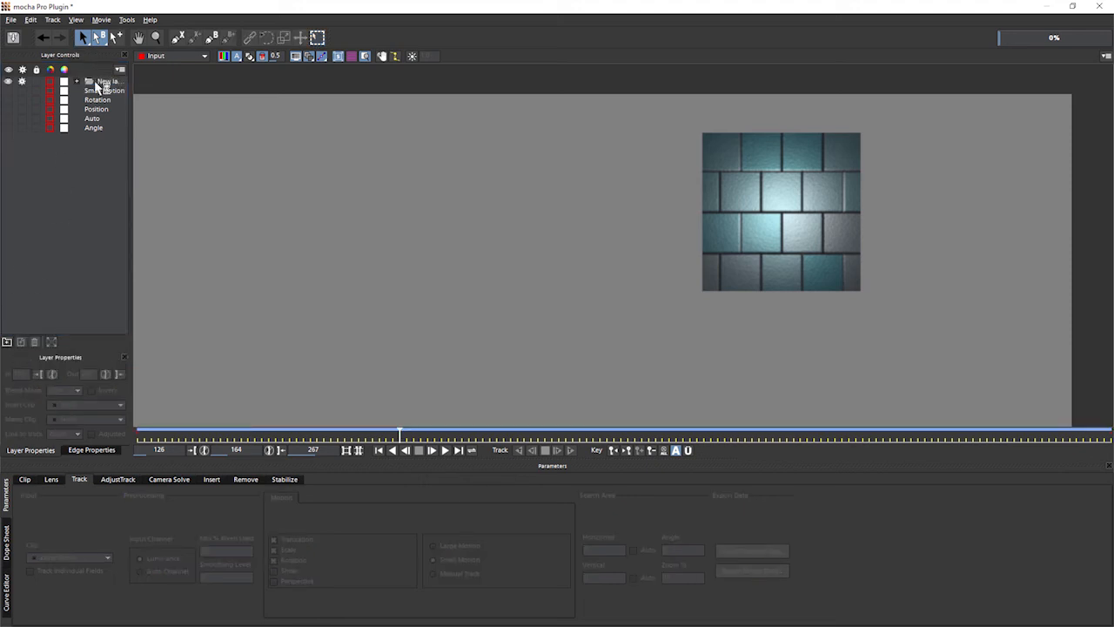
left_click(100, 91)
left_click(92, 128, "shift")
left_click_drag(100, 91, 102, 81)
left_click(77, 83)
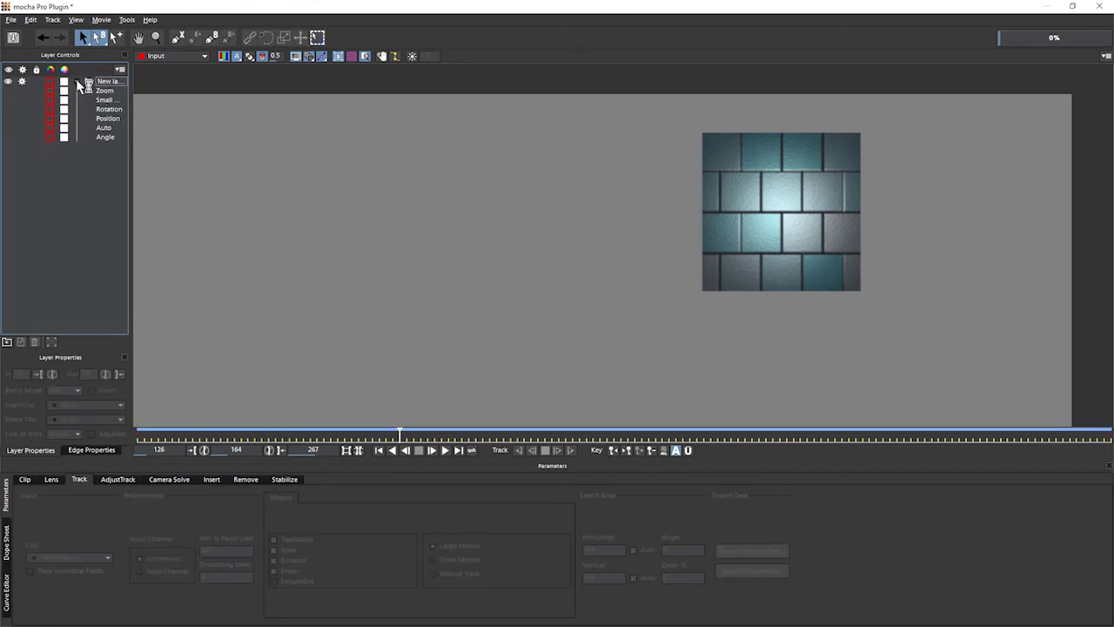
left_click(78, 82)
- Disable the layer group's tracking and visibility, lock it, and rename it Old
left_click(22, 82)
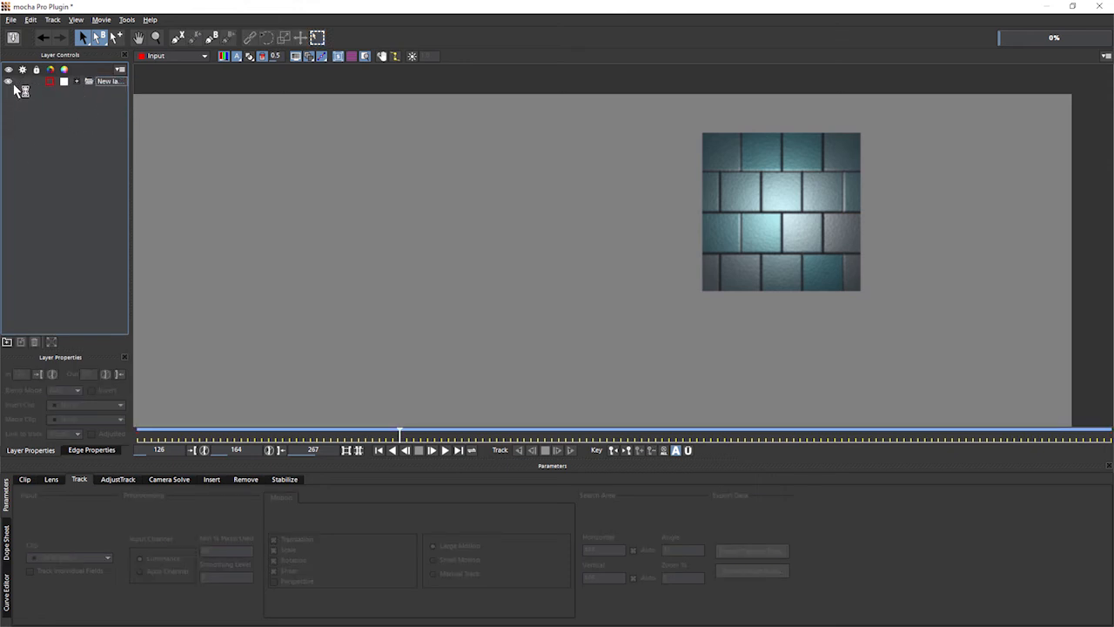
left_click(10, 82)
left_click(37, 82)
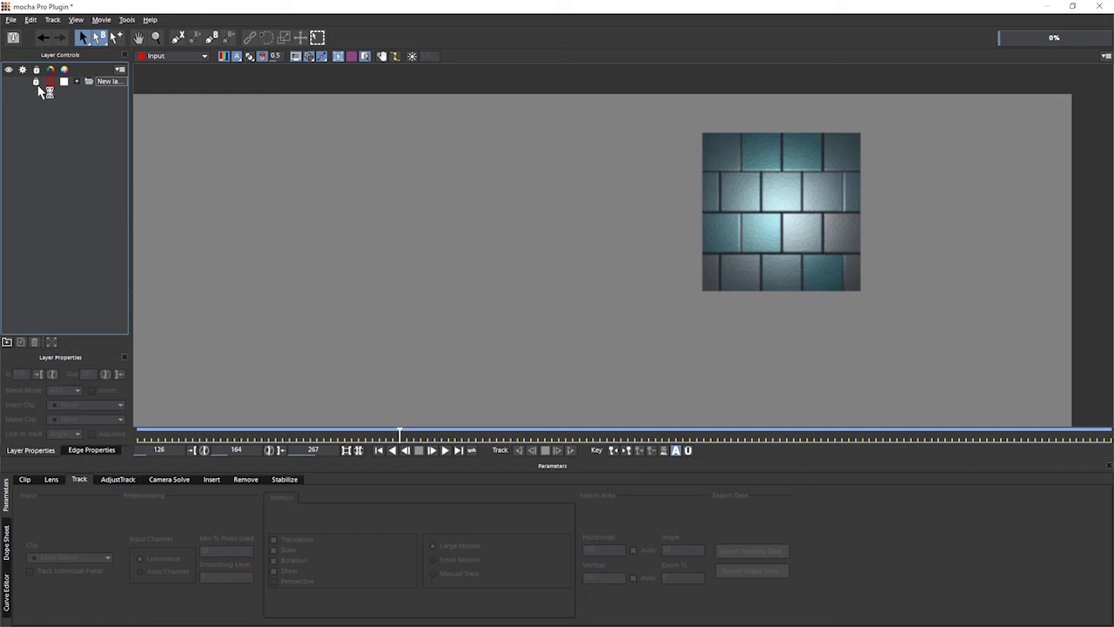
left_click(104, 83)
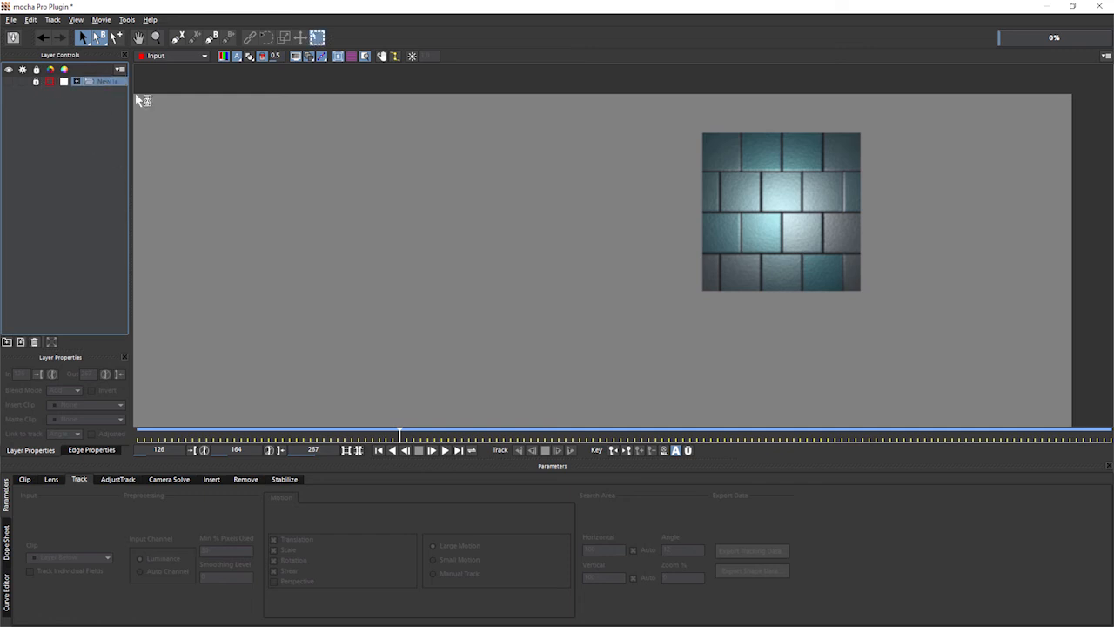
type("Old")
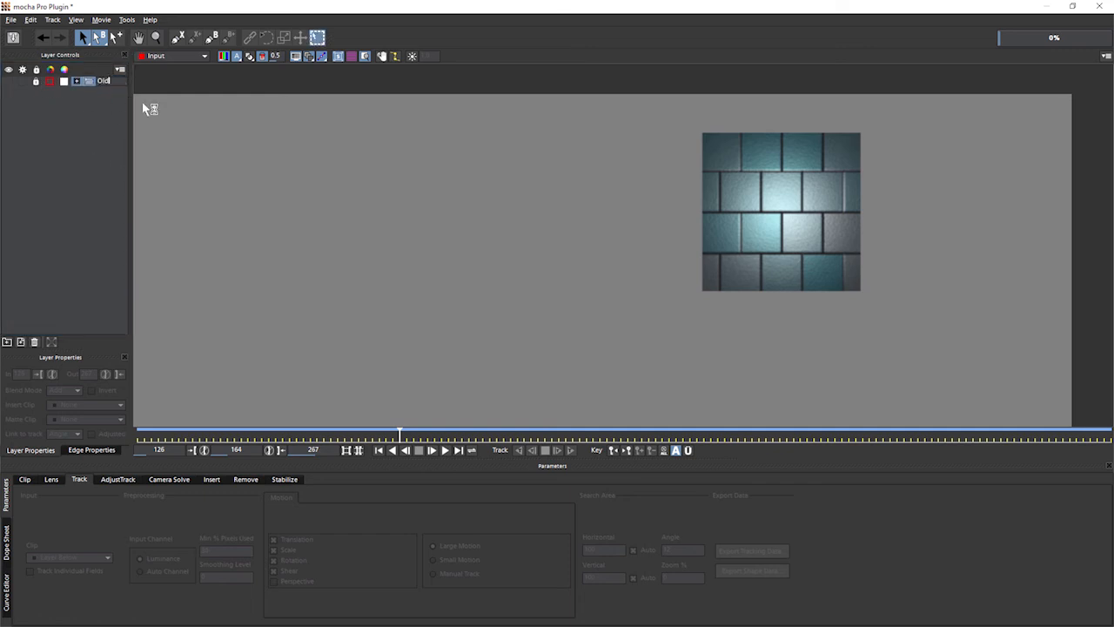
key("Return")
- Zoom the viewer to fit the whole frame and expand the timeline to the clip's full length
left_click(76, 19)
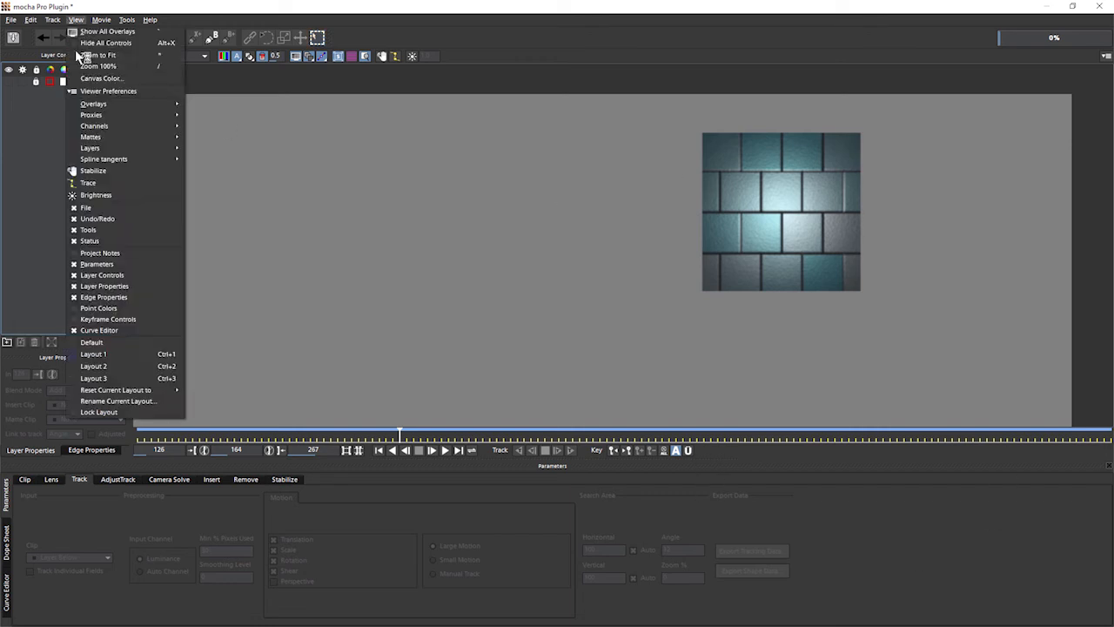
left_click(143, 56)
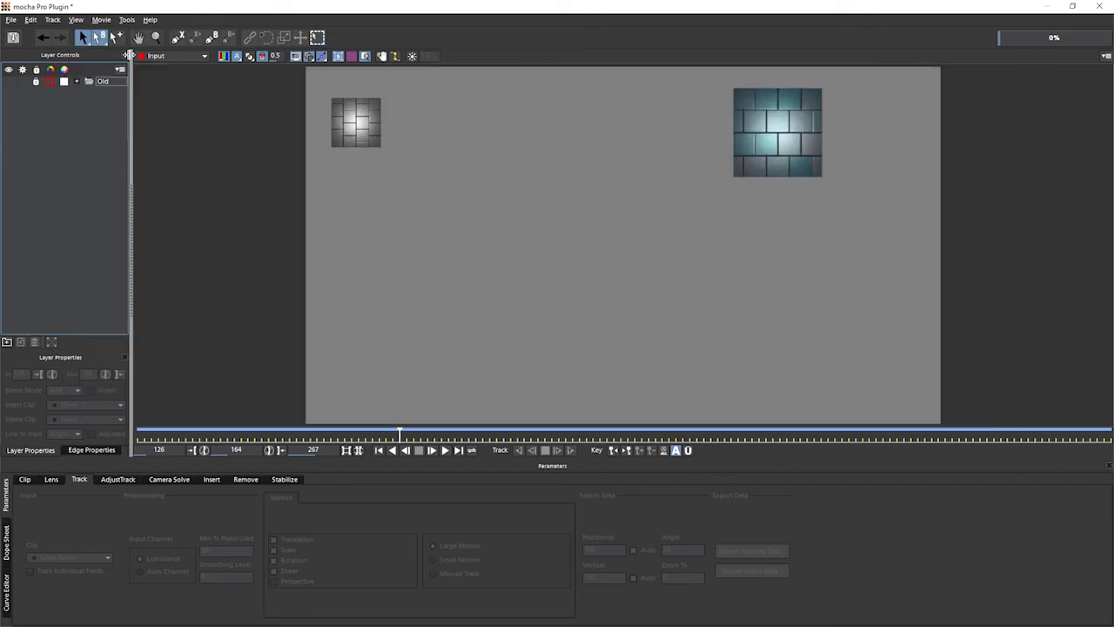
left_click(359, 450)
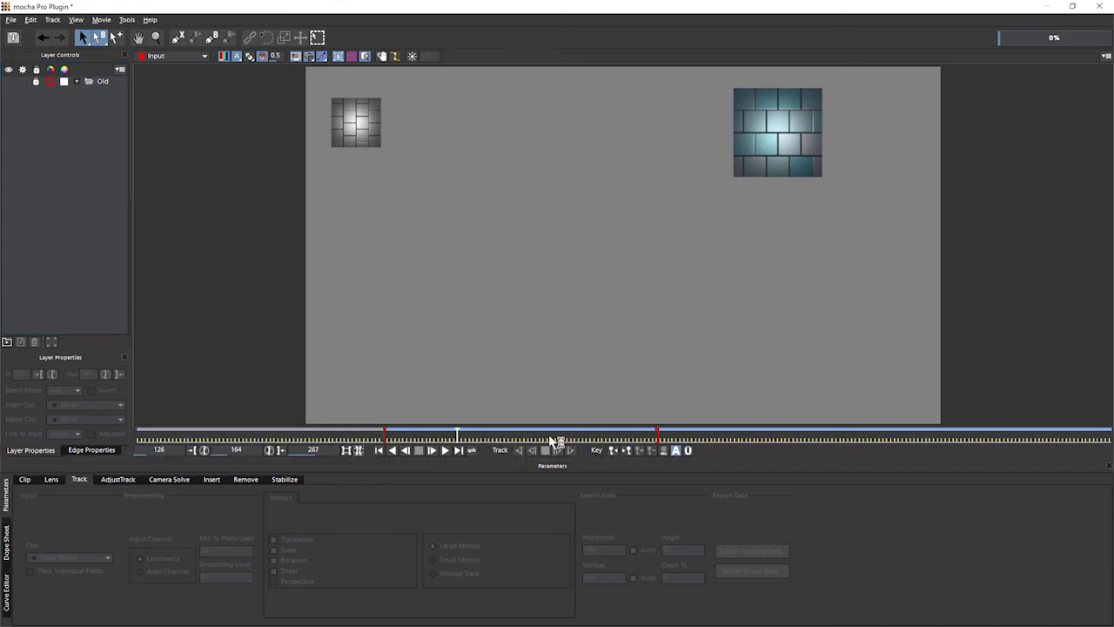
- Set the timeline's in point at frame 260 and its out point at frame 499
left_click_drag(461, 436, 642, 438)
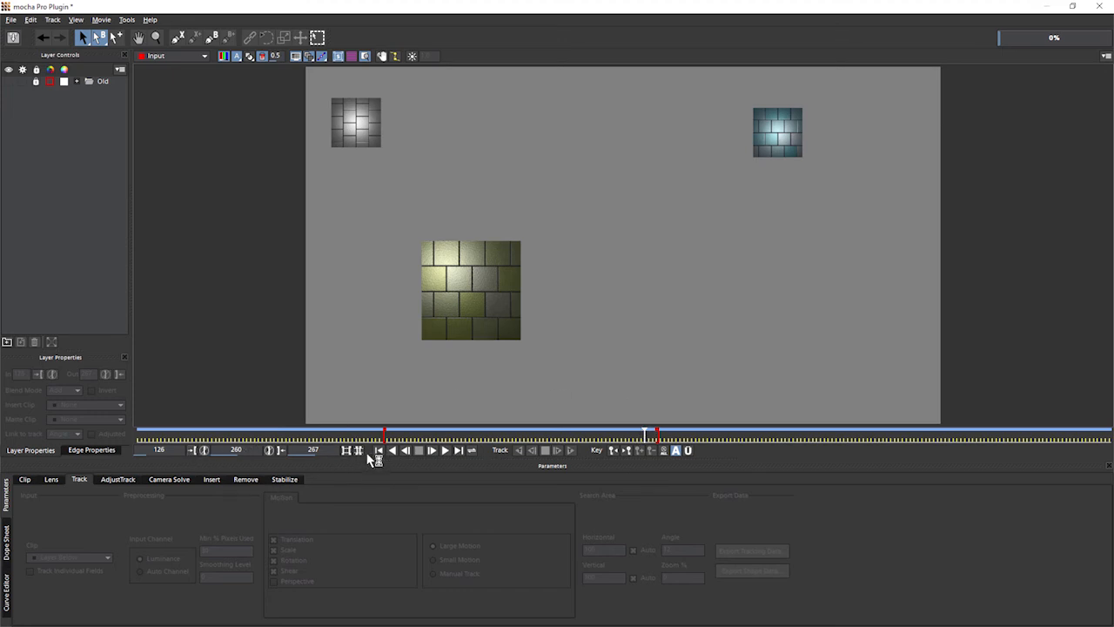
left_click(193, 451)
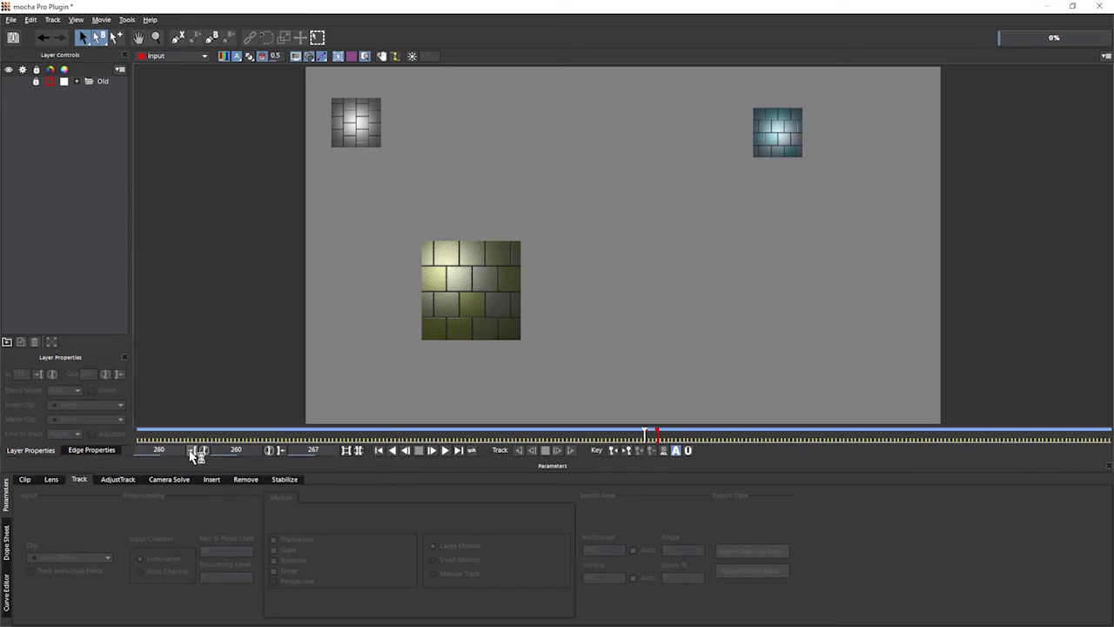
left_click(279, 450)
- Play through the 260 to 499 range, and zoom the timeline to that range with the playhead back at frame 260
left_click(445, 451)
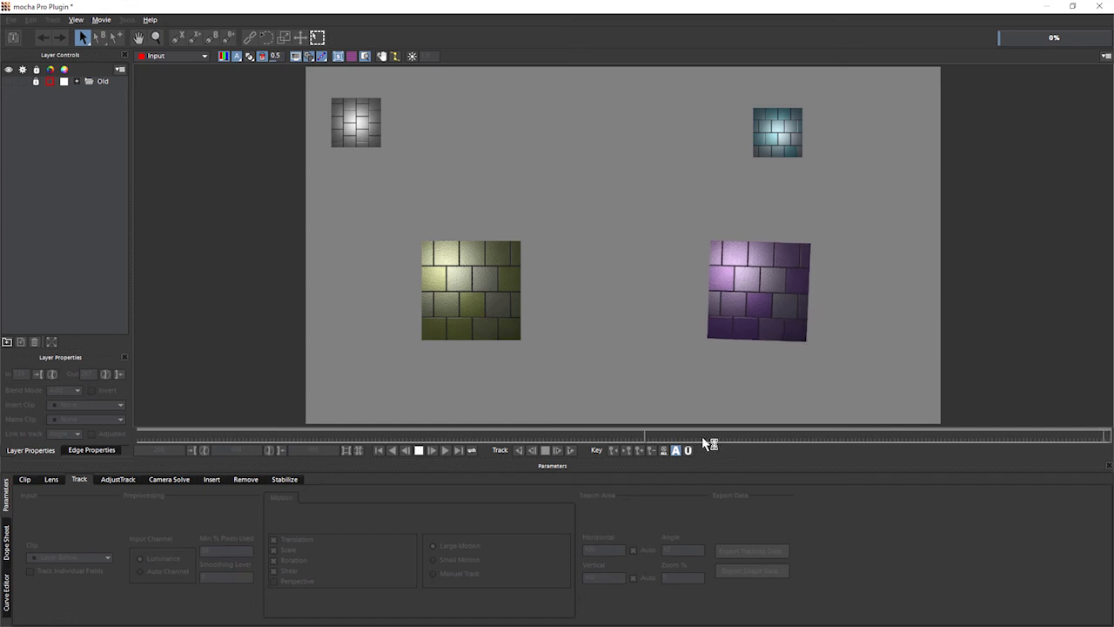
left_click(418, 451)
left_click_drag(785, 435, 647, 435)
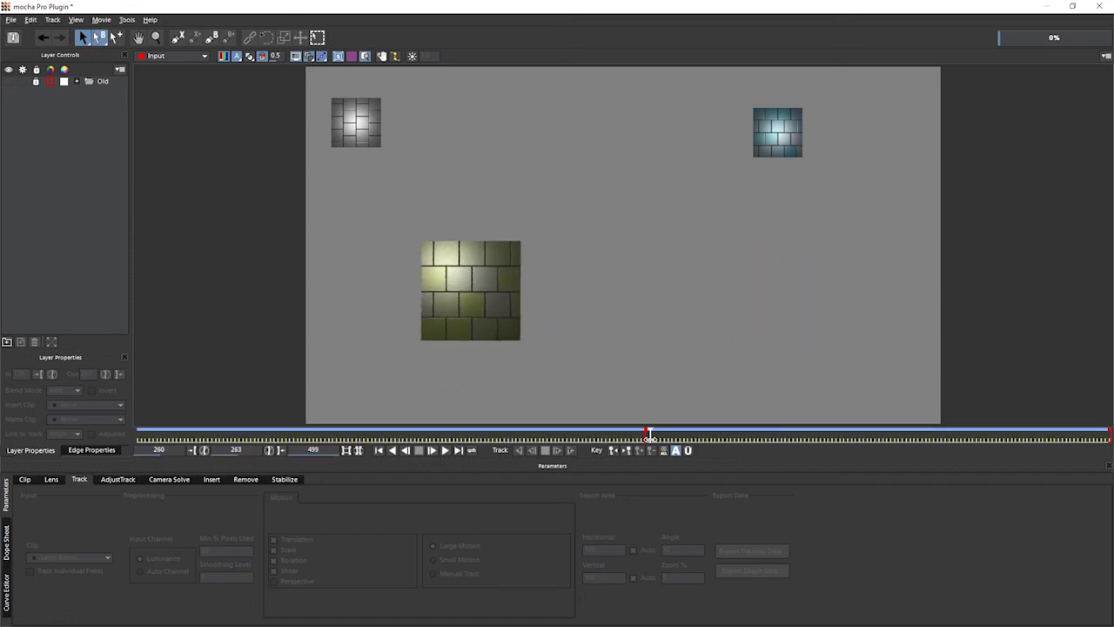
left_click(346, 450)
left_click_drag(143, 433, 103, 435)
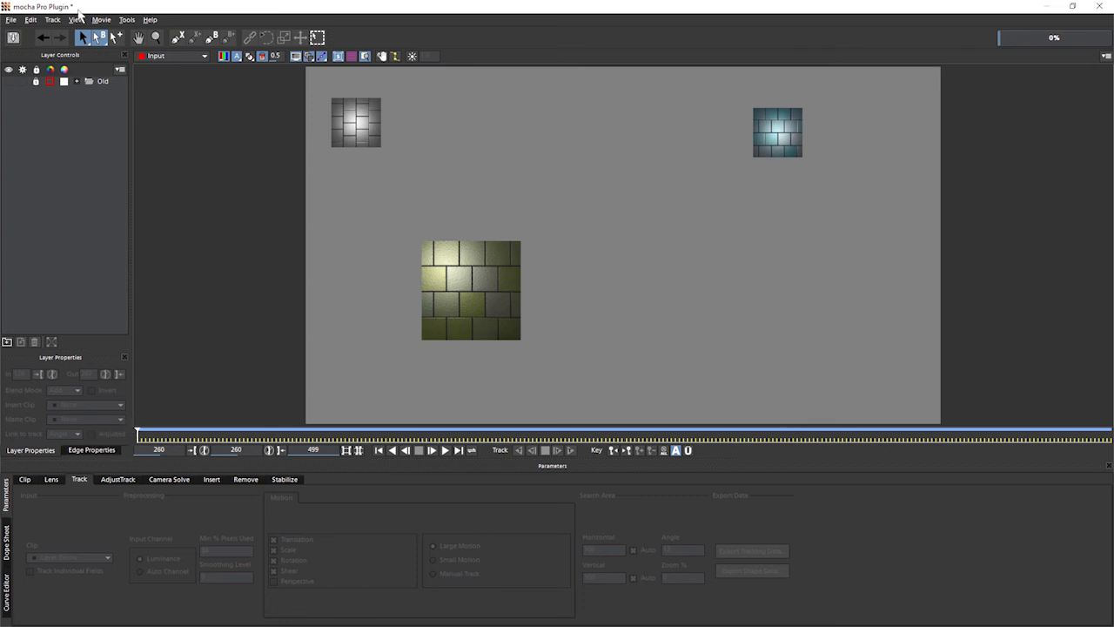
- Draw a four-point X-spline around the olive brick square at frame 260
left_click(178, 36)
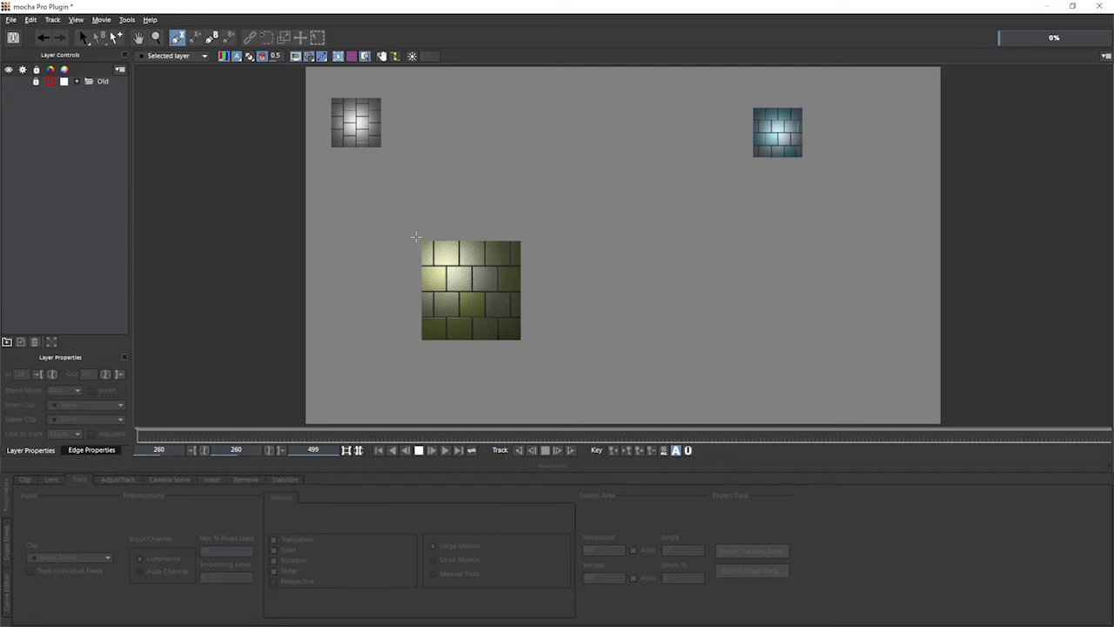
left_click(418, 242)
left_click(418, 345)
left_click(528, 344)
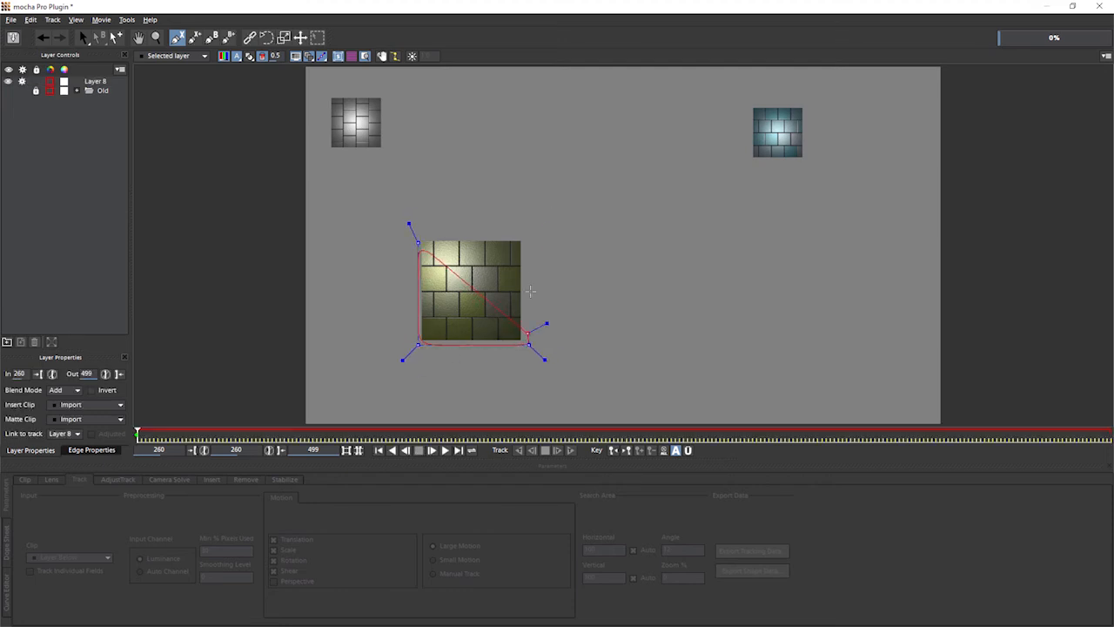
left_click(527, 237)
right_click(524, 252)
left_click_drag(417, 241, 417, 236)
- Hide the planar surface, then sharpen the spline's four corners and fit them to the olive square's edges
left_click(318, 38)
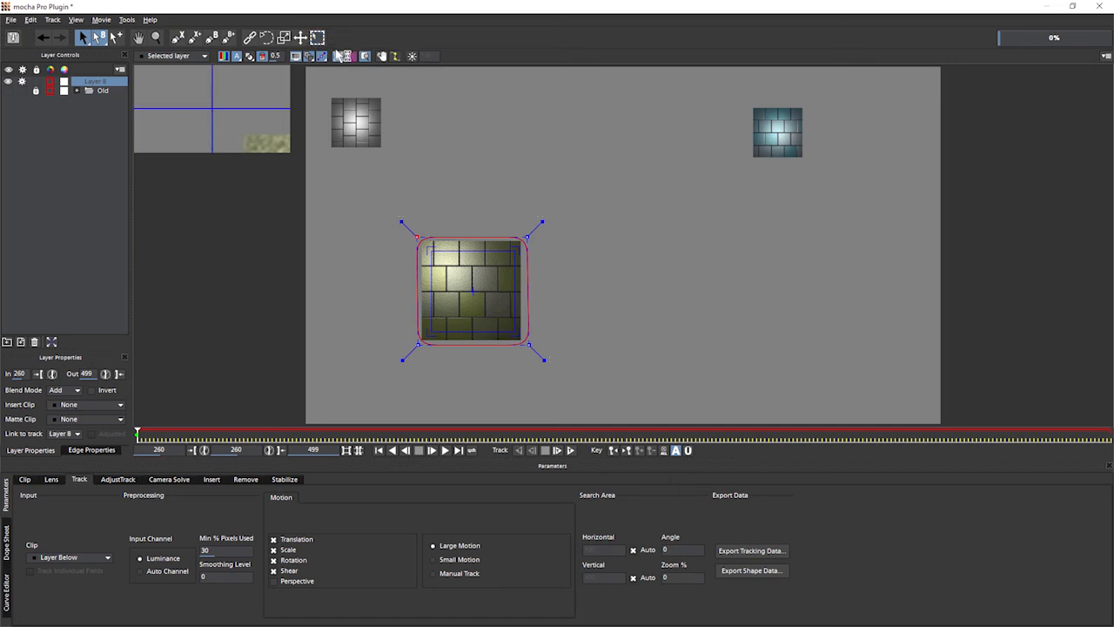
left_click(339, 57)
mouse_move(400, 225)
left_mouse_down()
mouse_move(418, 231)
mouse_move(399, 219)
left_mouse_up()
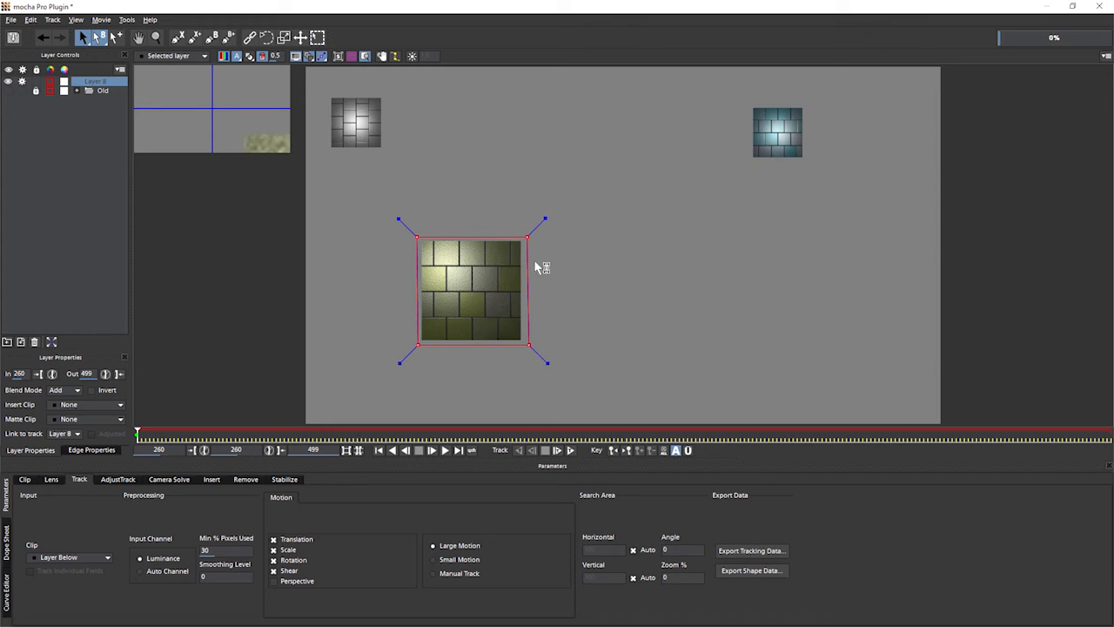
left_click_drag(527, 236, 523, 238)
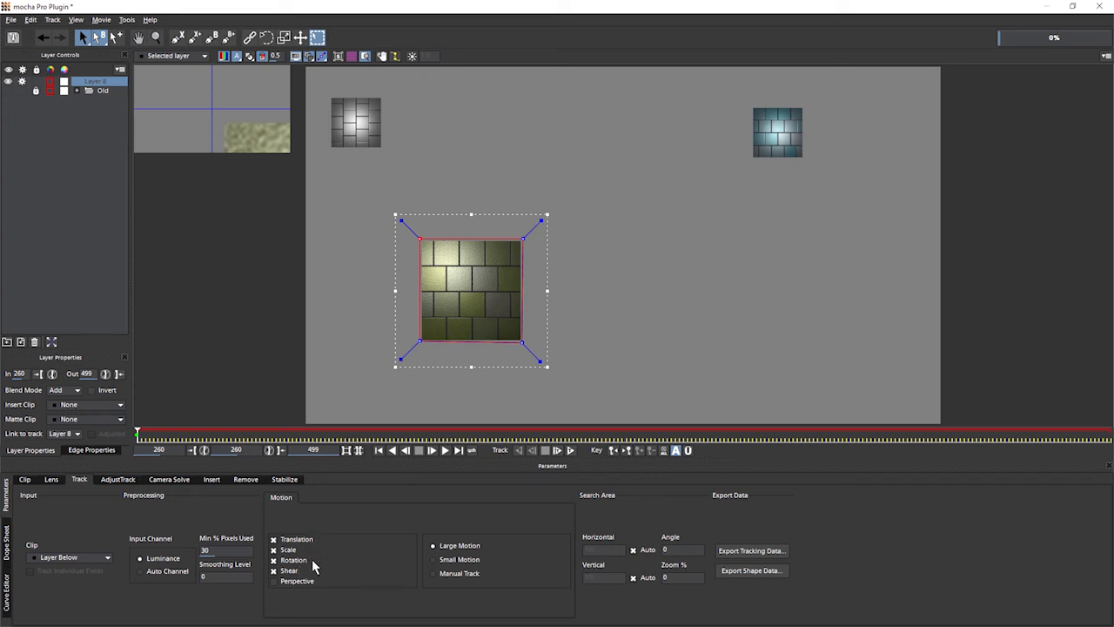
key("ctrl+s")
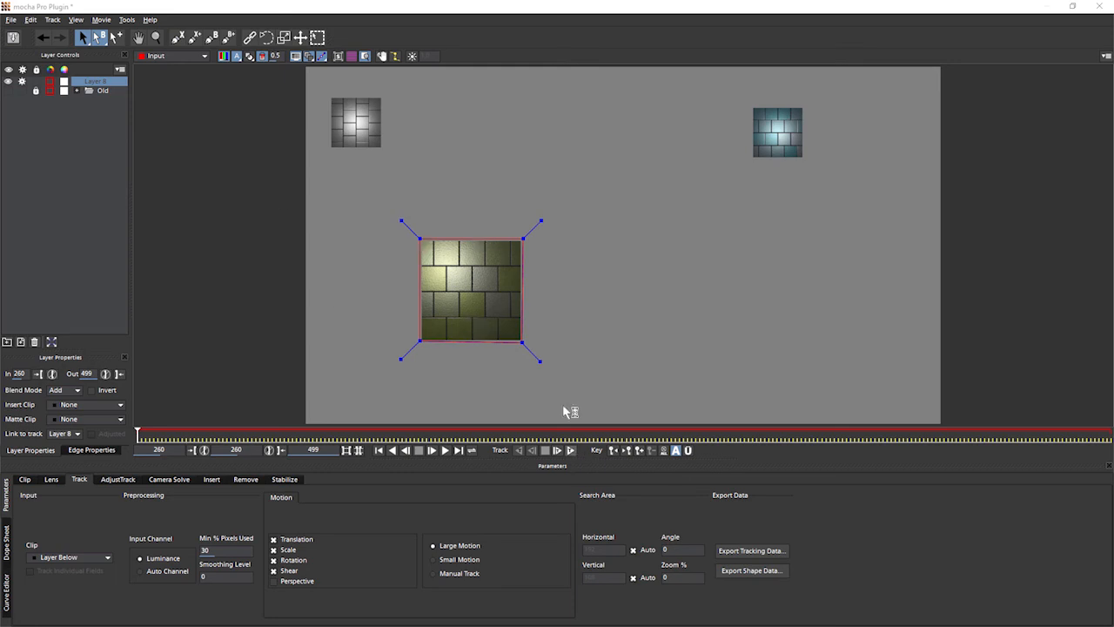
- Rename the new layer Shear, track it forward with large motion, and stop tracking at frame 402
double_click(96, 81)
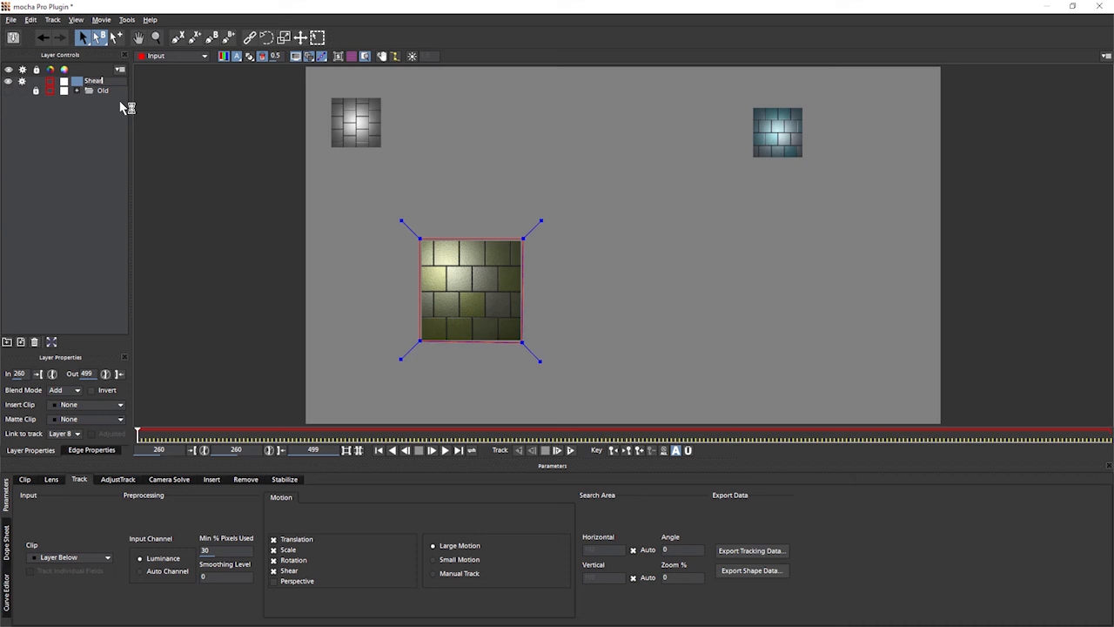
key("Return")
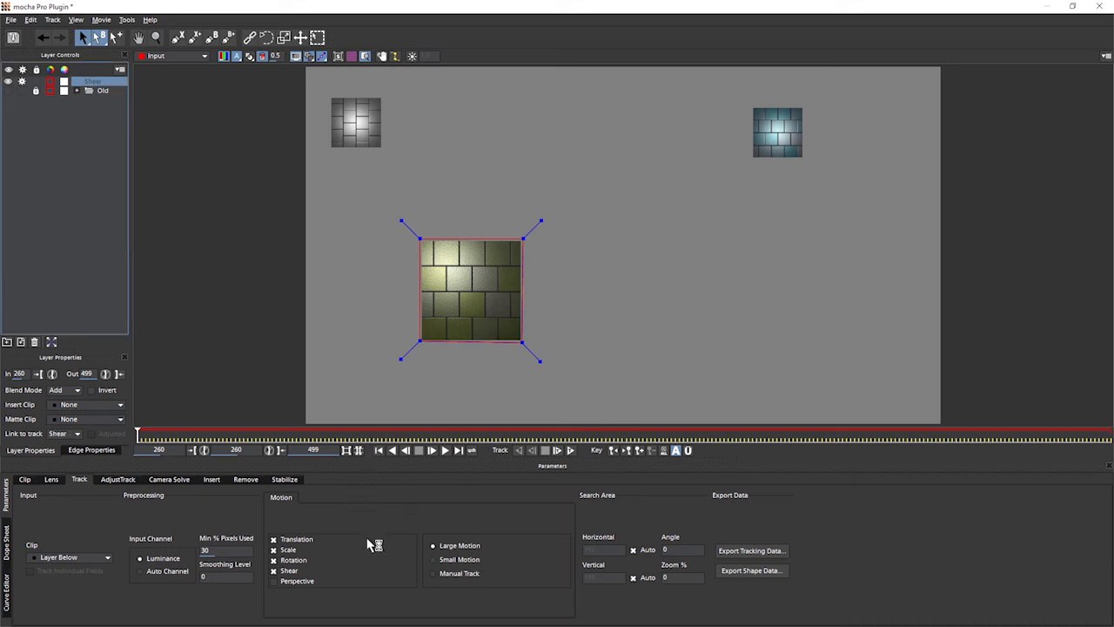
left_click(570, 449)
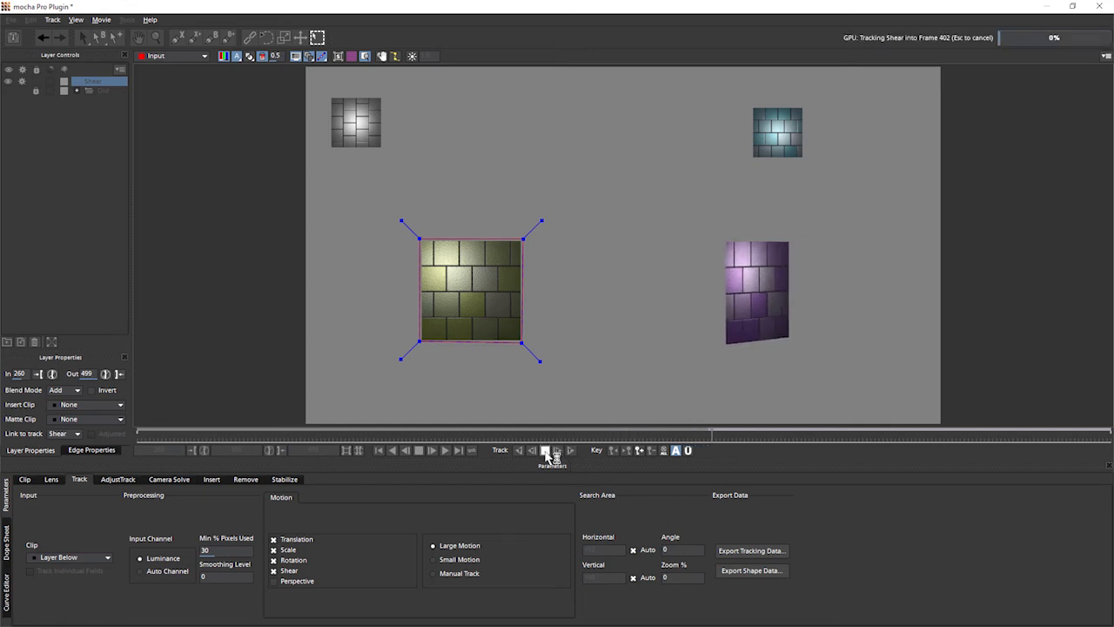
left_click(544, 450)
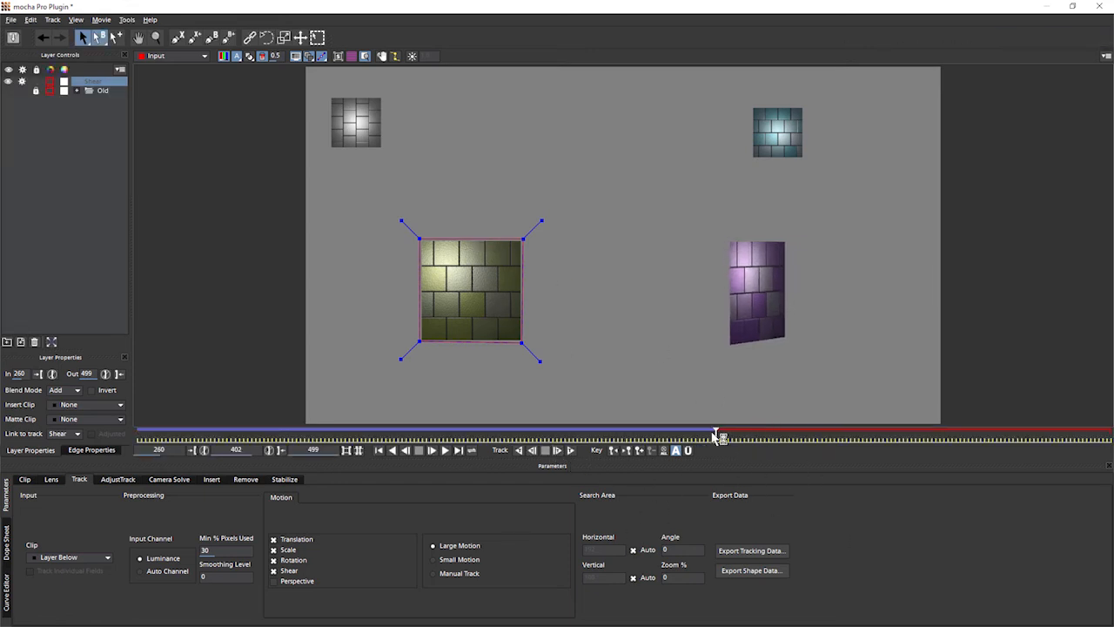
- Set the timeline's in point at frame 352 and zoom the timeline to the 352–499 range
left_click_drag(718, 437, 514, 433)
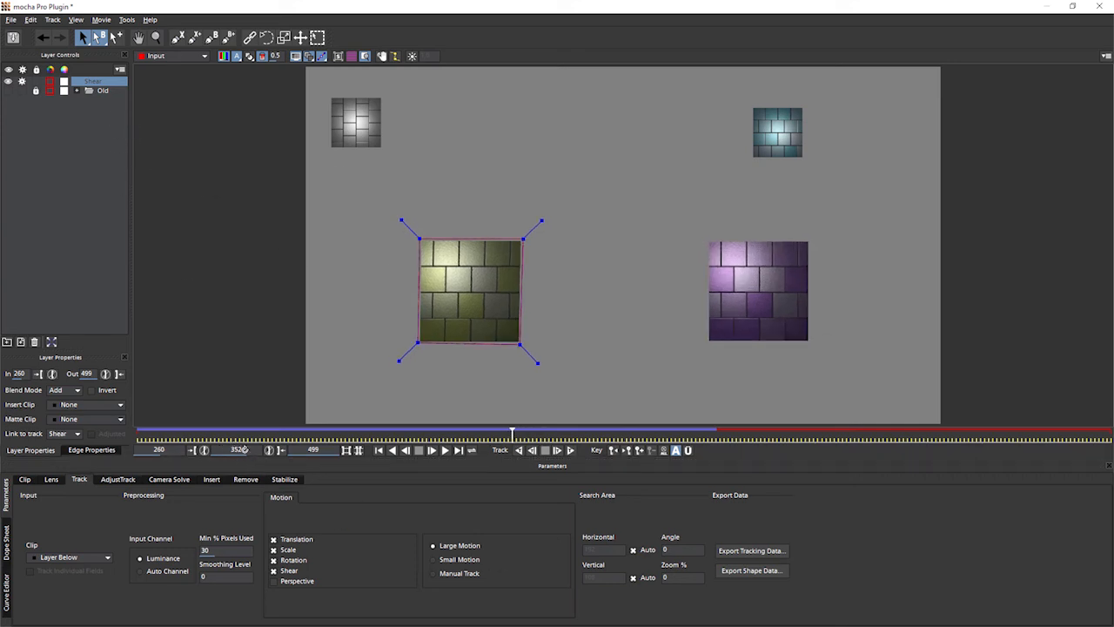
left_click(193, 450)
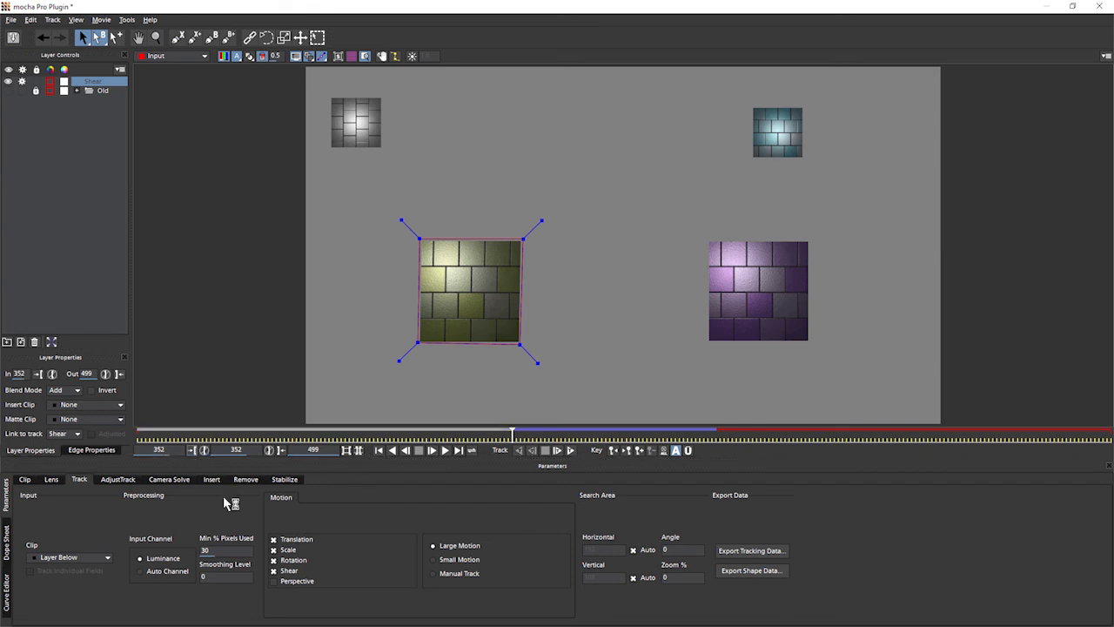
left_click(346, 450)
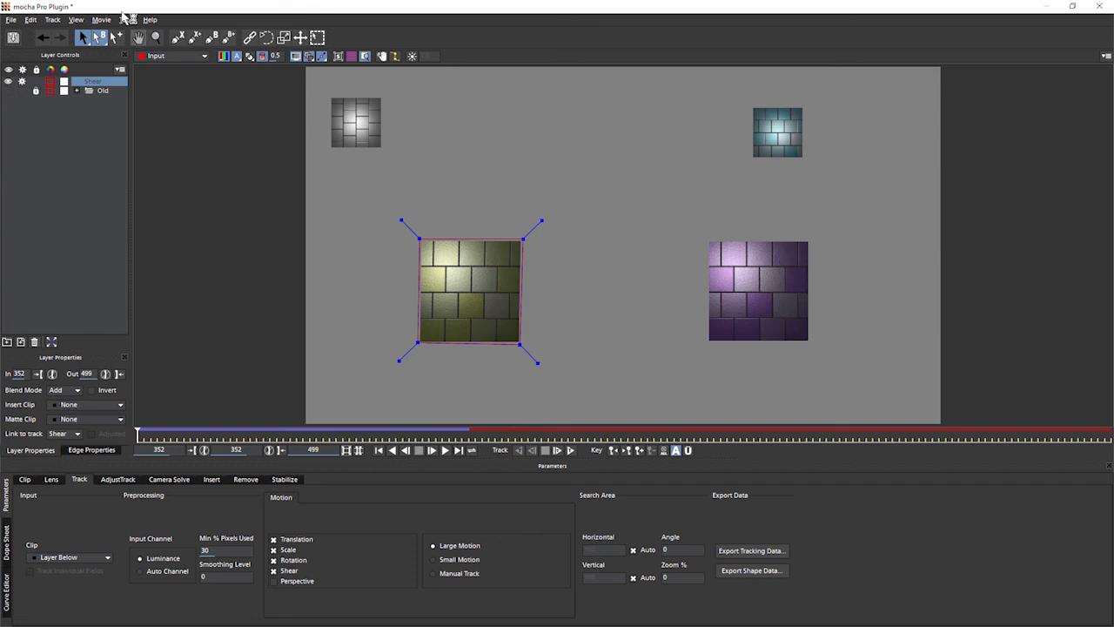
- Hide and delete the Shear layer
left_click(9, 84)
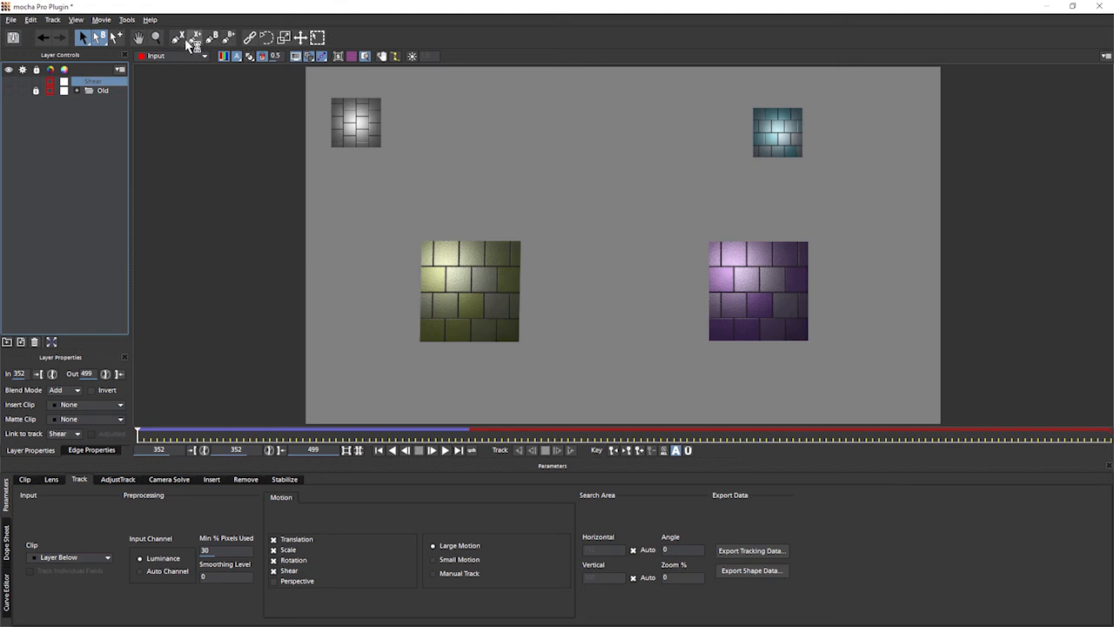
key("Delete")
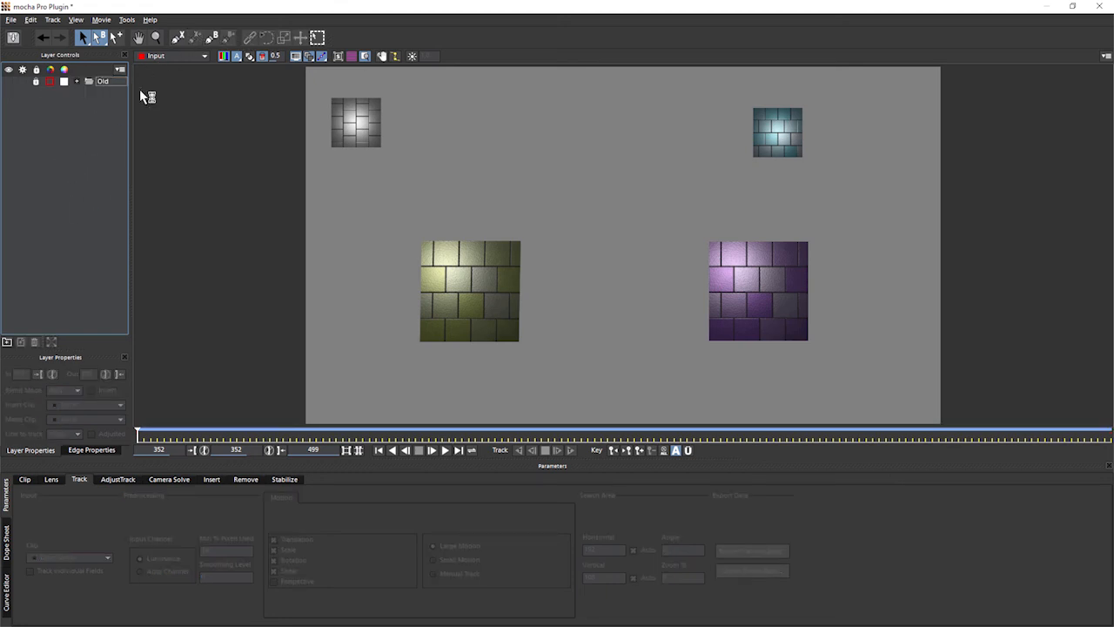
- Draw a four-point X-spline with sharp corners around the purple brick square at frame 352
left_click(178, 37)
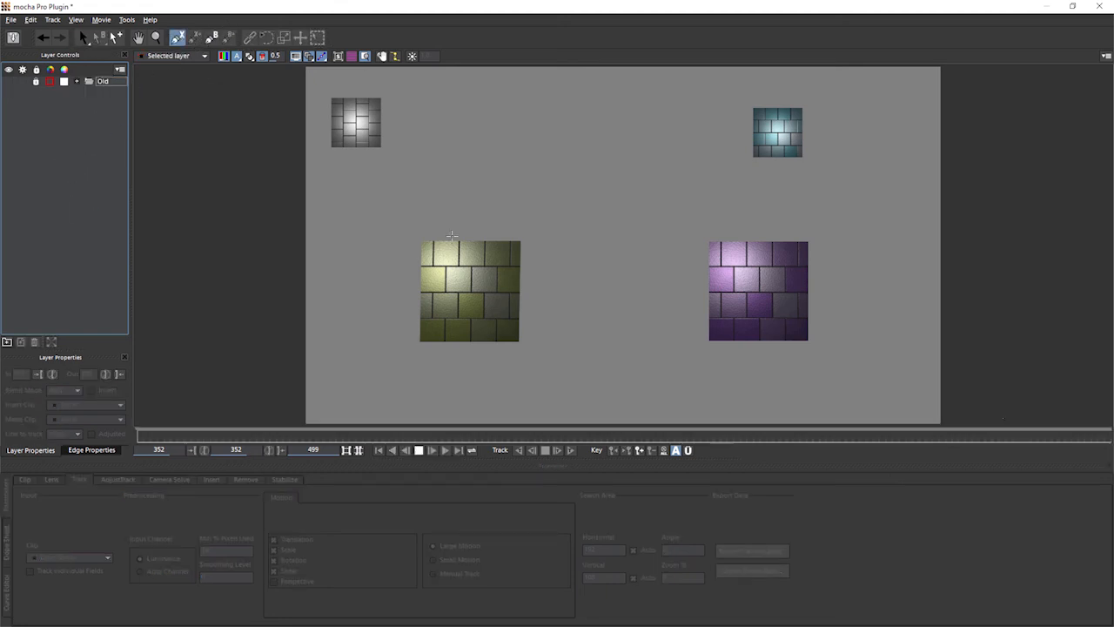
left_click(709, 221)
left_click(706, 364)
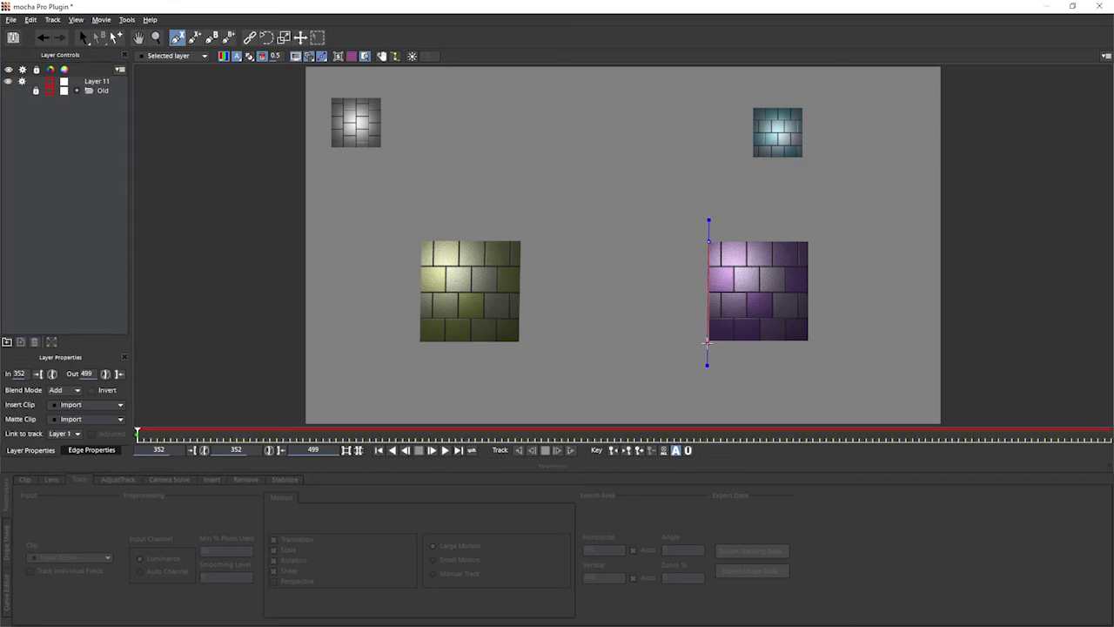
left_click(810, 341)
left_click(812, 236)
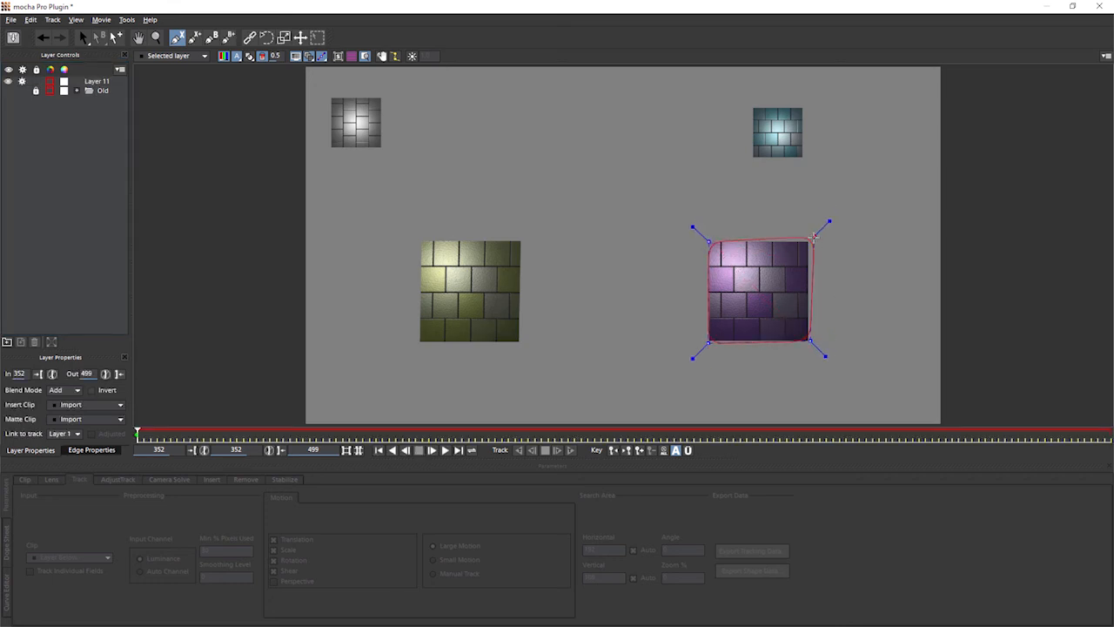
right_click(812, 235)
left_click_drag(709, 242, 706, 239)
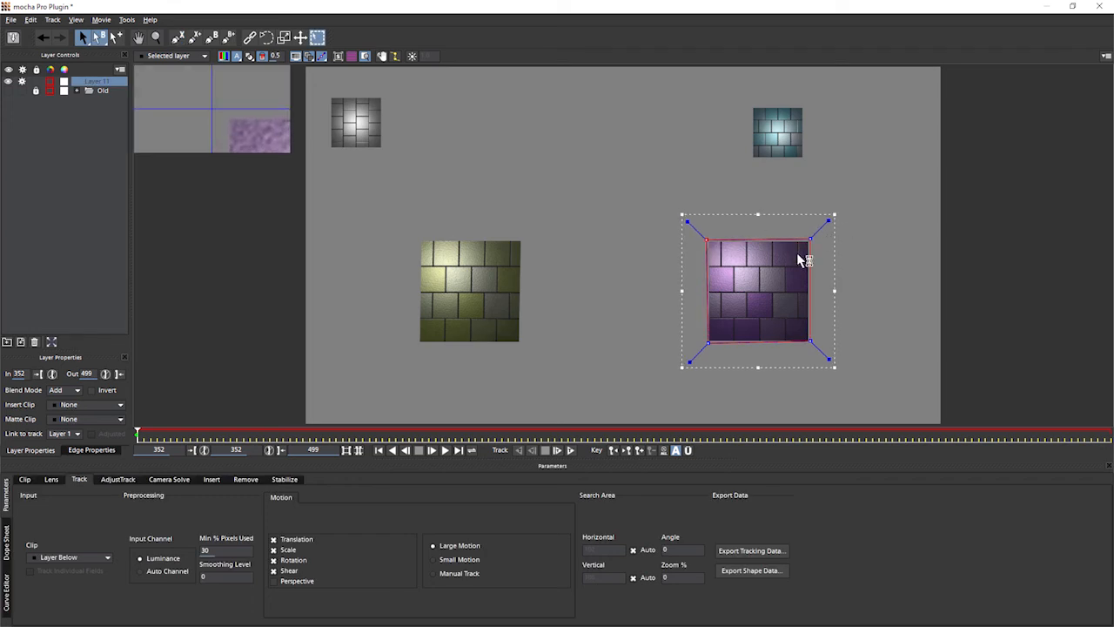
- Fit the spline's corner points closely to the purple square's corners
scroll(796, 282, "up", 5)
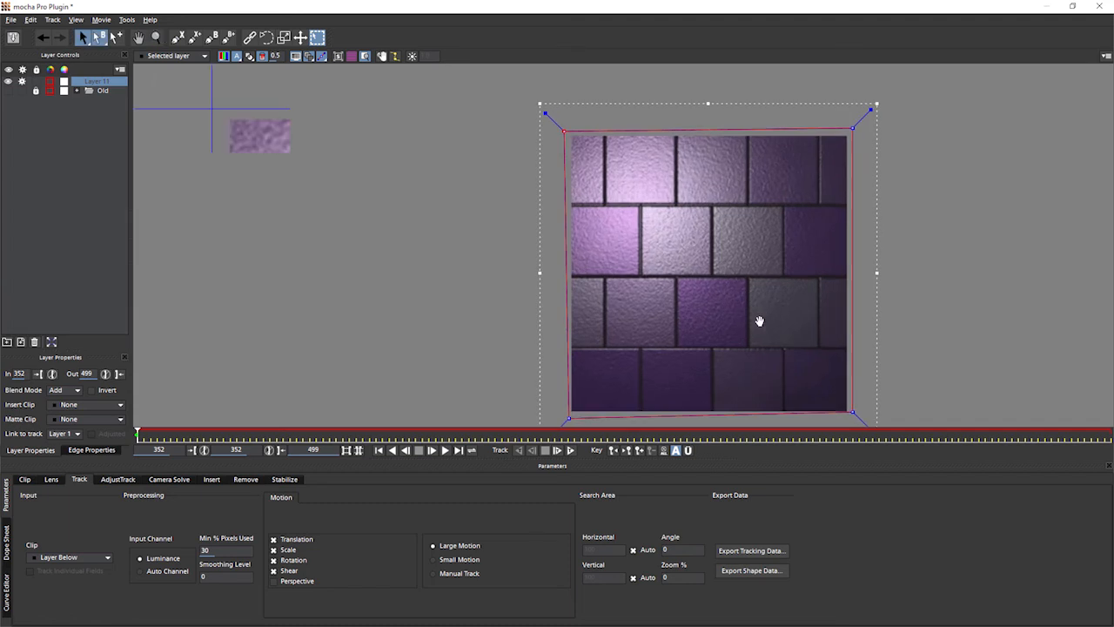
key("x")
left_click_drag(758, 319, 616, 327)
key("z")
left_click_drag(621, 283, 597, 289)
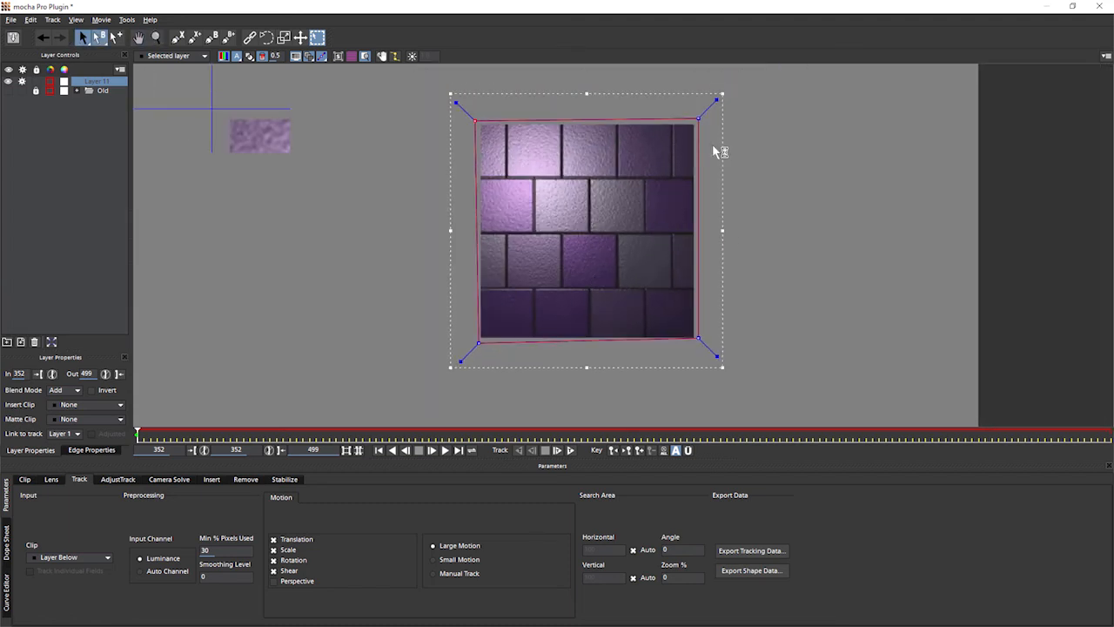
left_click_drag(701, 119, 696, 122)
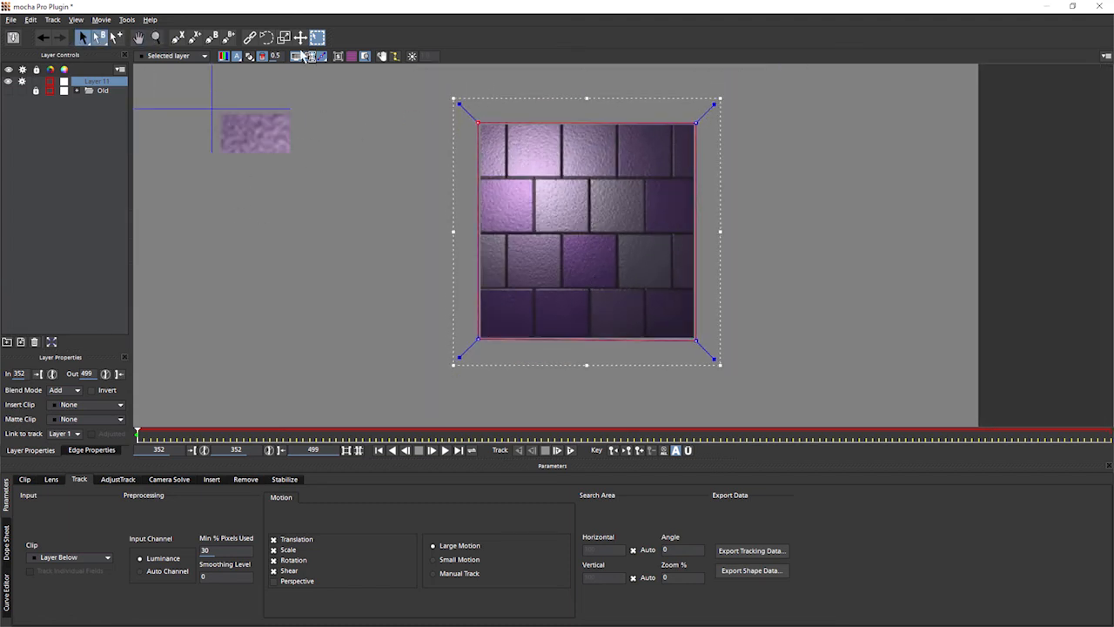
- Rename the purple square's layer Shear 2 and change its outline color to yellow
double_click(95, 82)
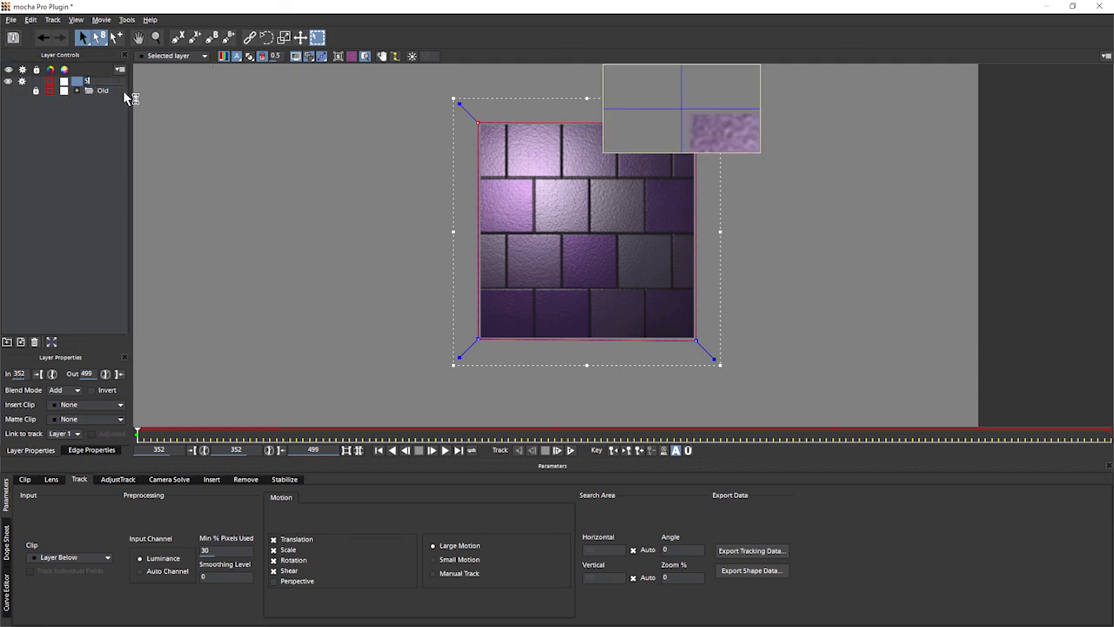
key("Return")
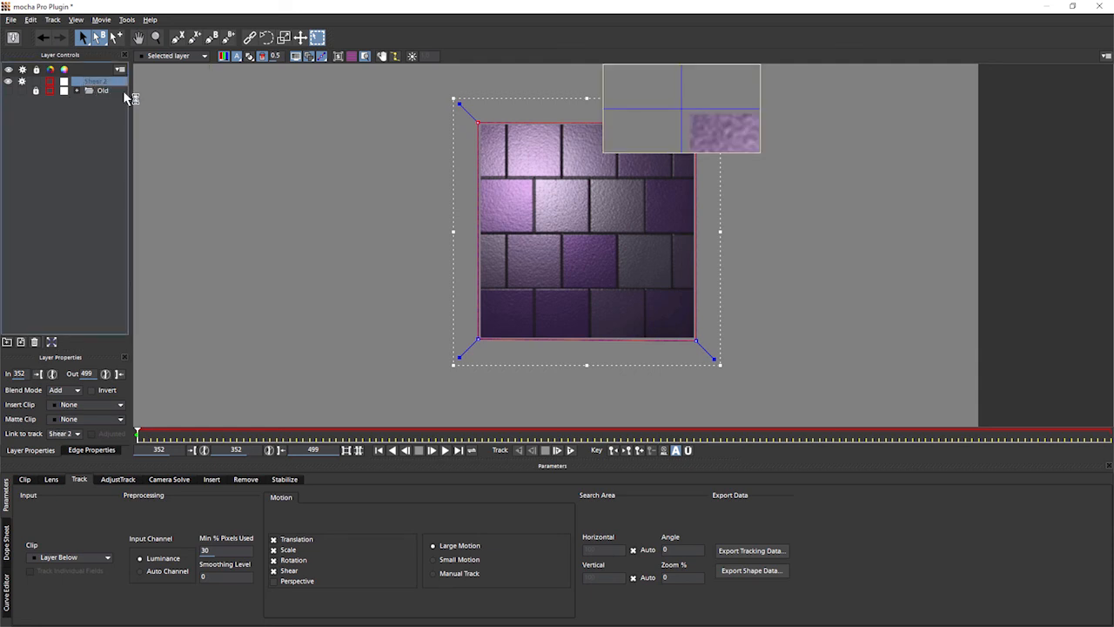
left_click(50, 82)
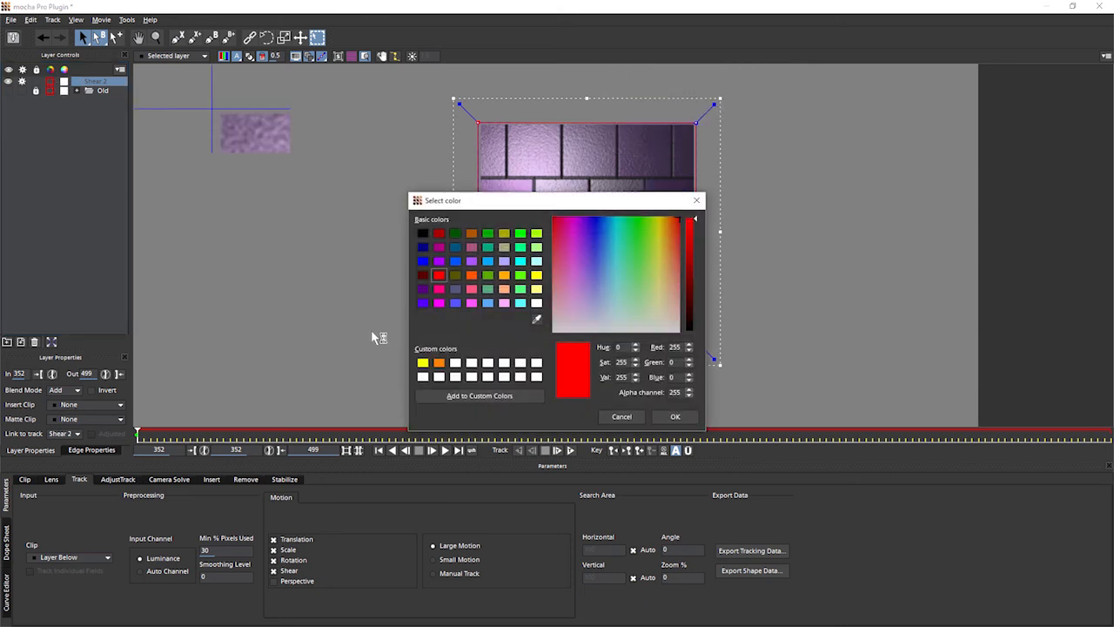
left_click(535, 276)
left_click(674, 416)
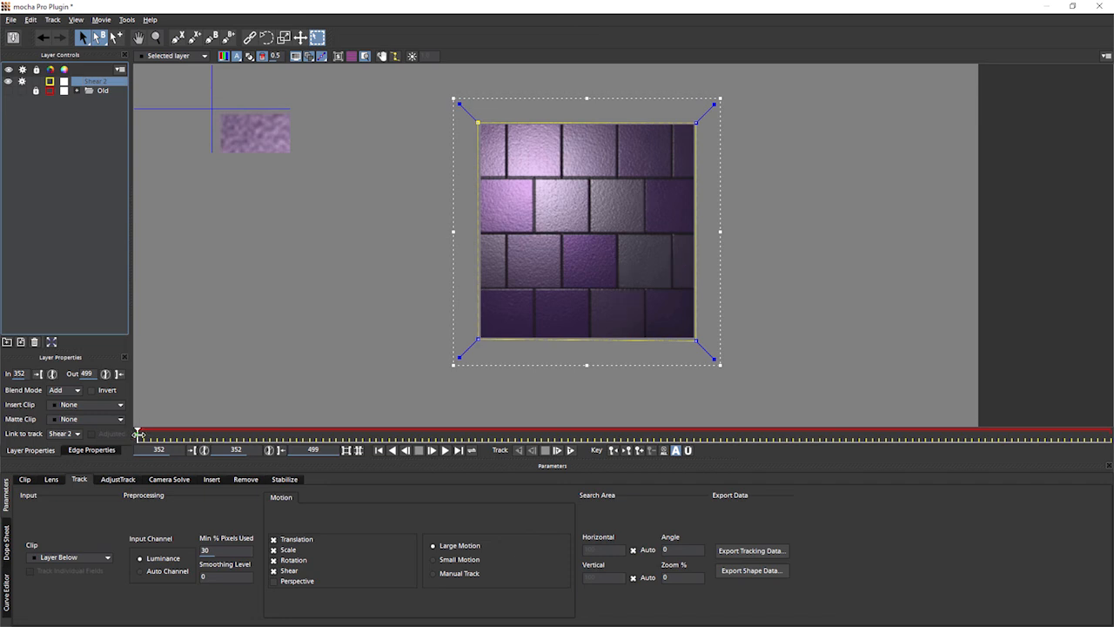
- Track the Shear 2 layer forward through frame 499 with shear and large motion, then return to frame 352
mouse_move(138, 433)
left_mouse_down()
mouse_move(1057, 435)
mouse_move(136, 432)
left_mouse_up()
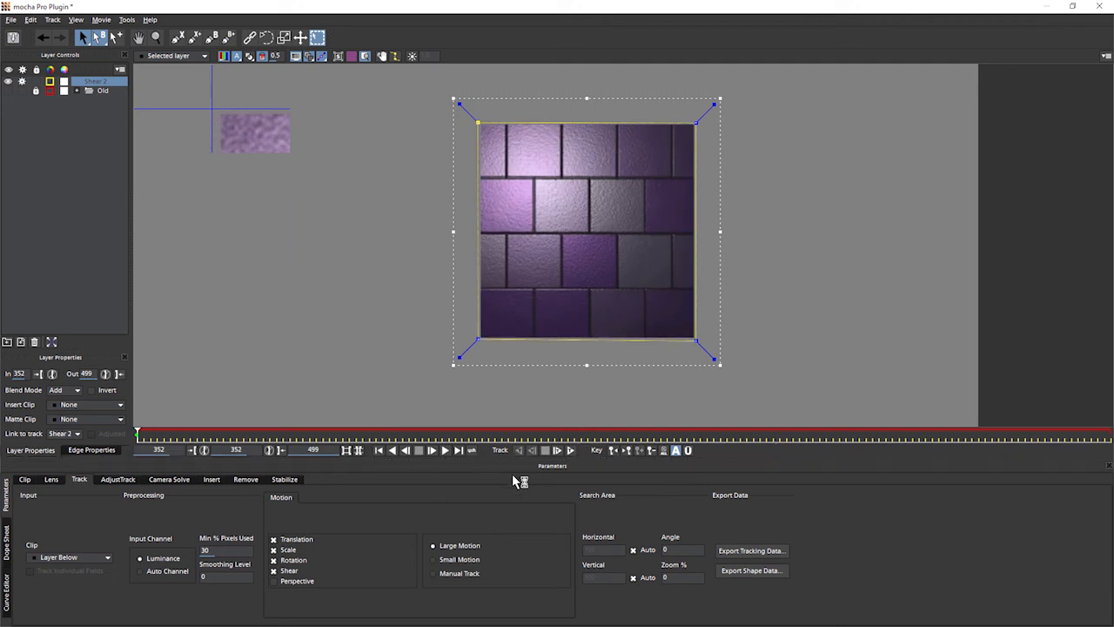
left_click(571, 450)
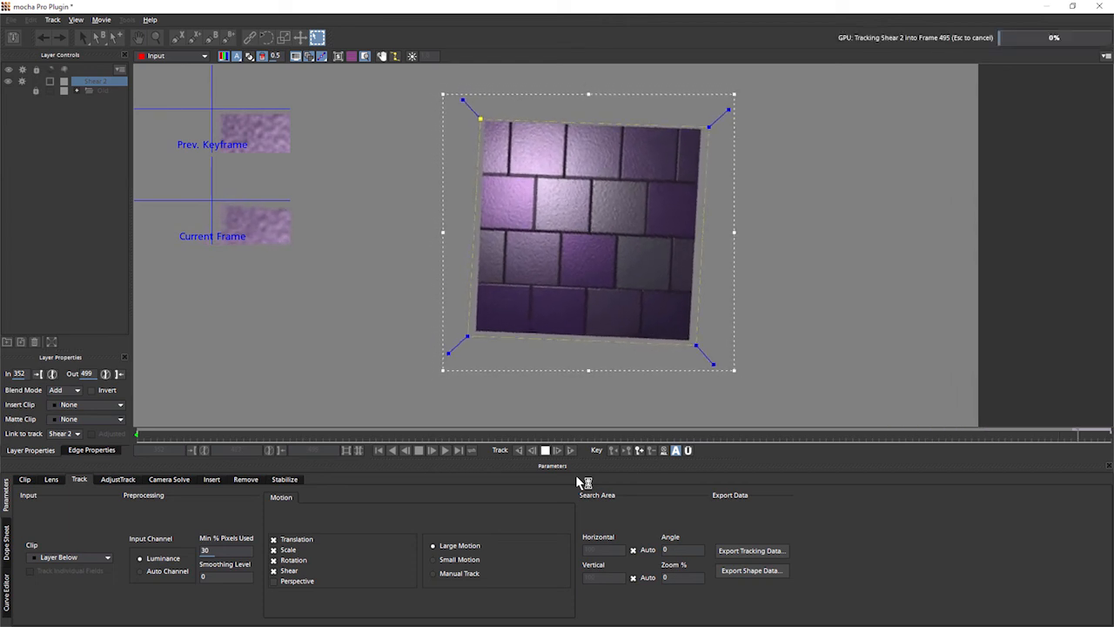
left_click_drag(1107, 433, 137, 432)
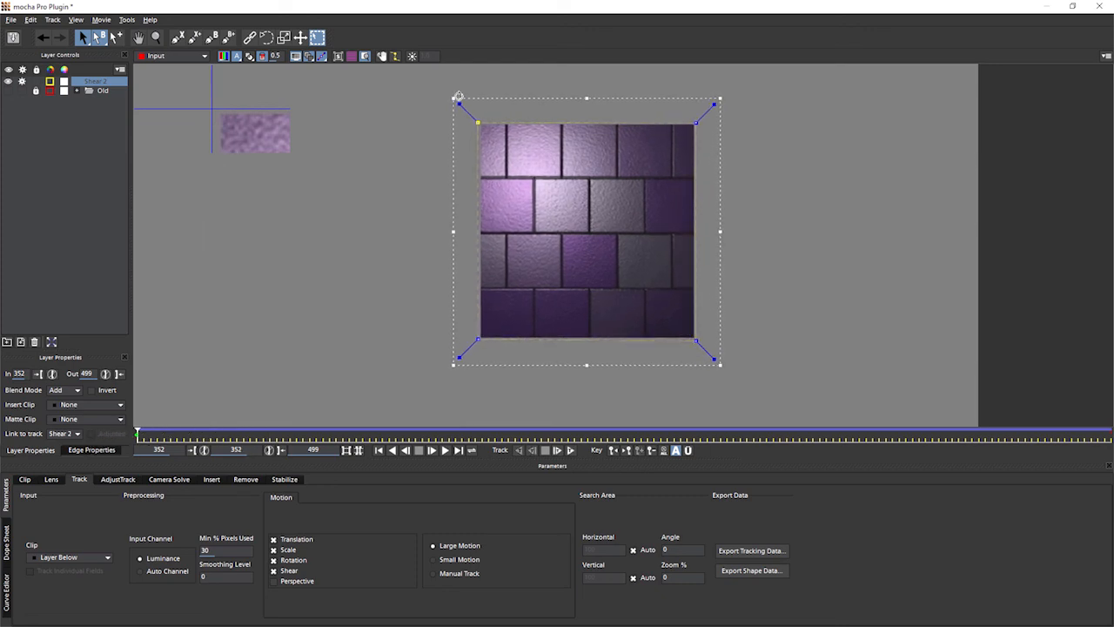
- Show the planar surface, align its edges and corners to the purple square, and scrub to frame 381 and back to check it
left_click(318, 37)
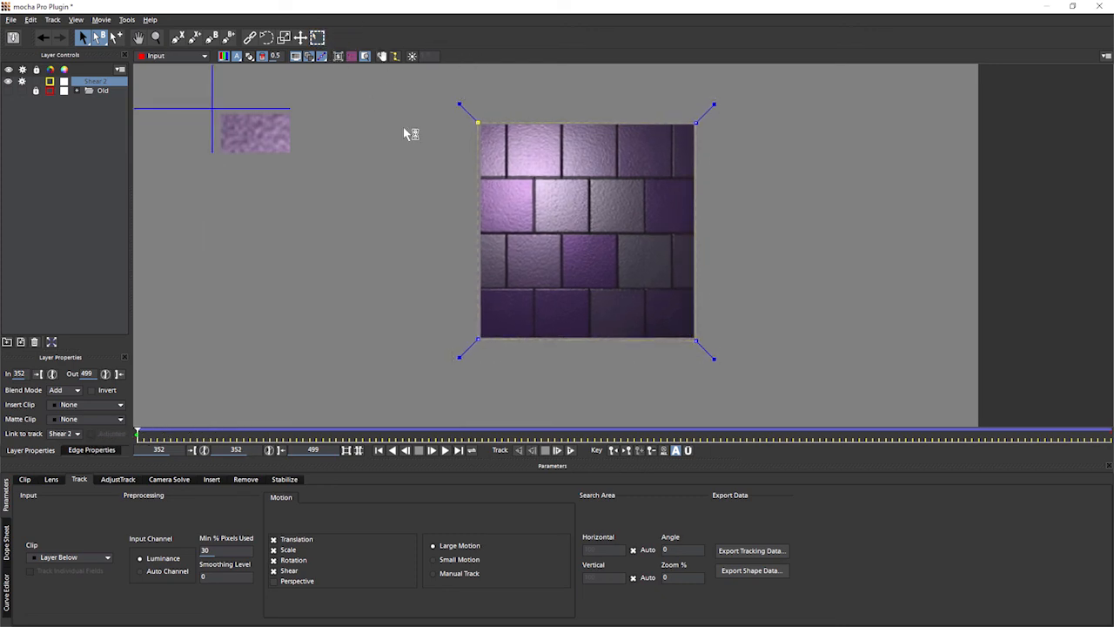
left_click(339, 57)
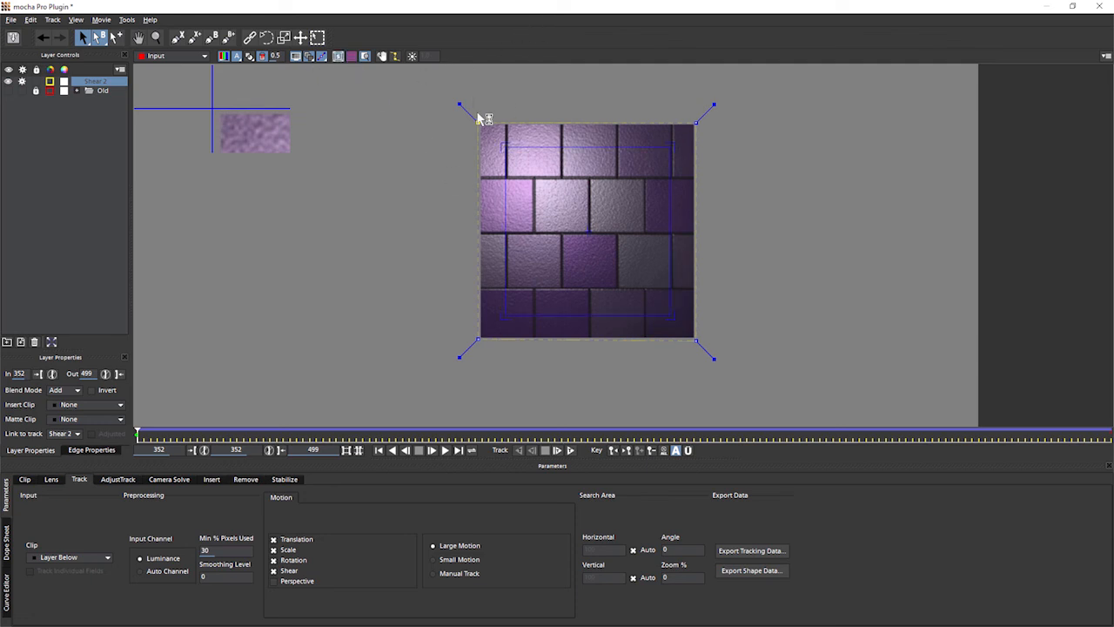
left_click_drag(532, 130, 529, 124)
left_click_drag(579, 315, 577, 336)
left_click_drag(506, 266, 482, 266)
left_click_drag(671, 231, 695, 232)
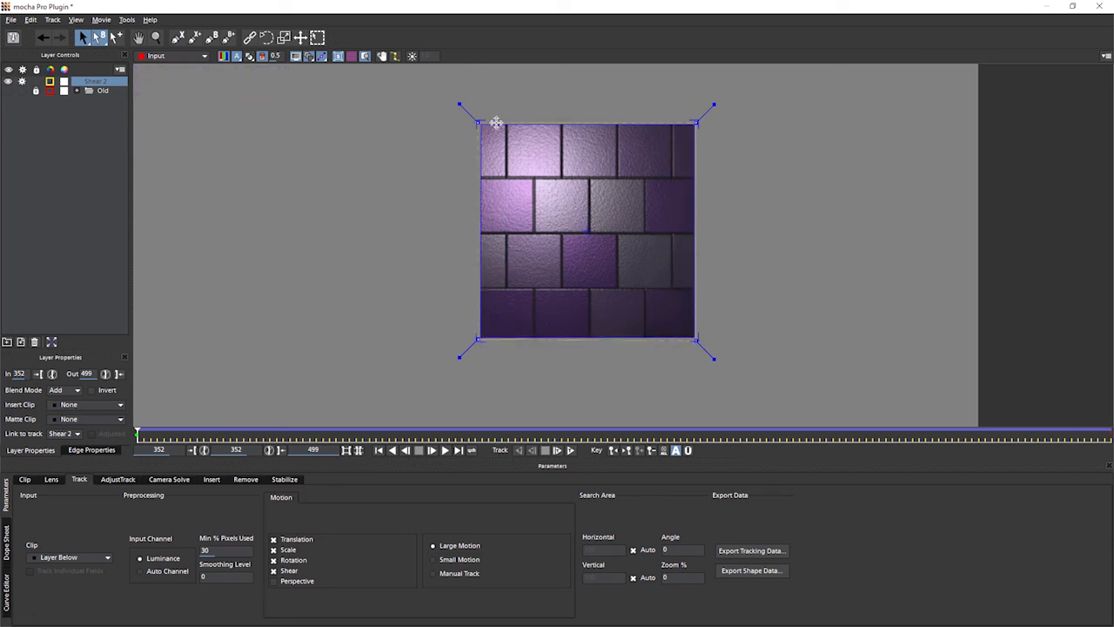
left_click_drag(695, 124, 696, 124)
left_click_drag(696, 339, 696, 338)
left_click_drag(138, 433, 329, 433)
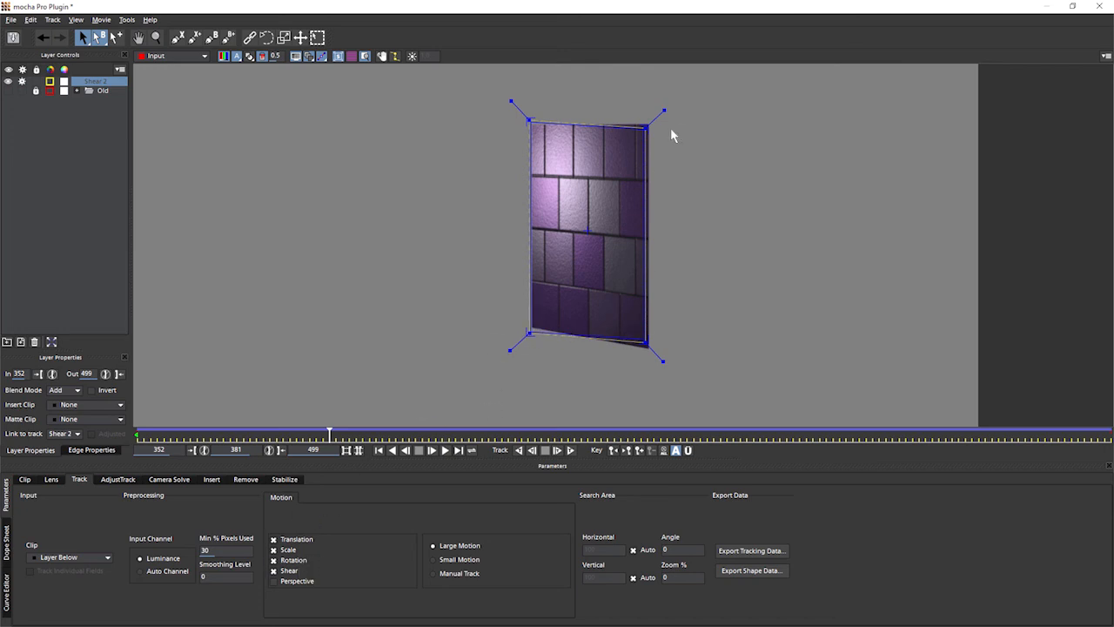
left_click_drag(342, 441, 136, 433)
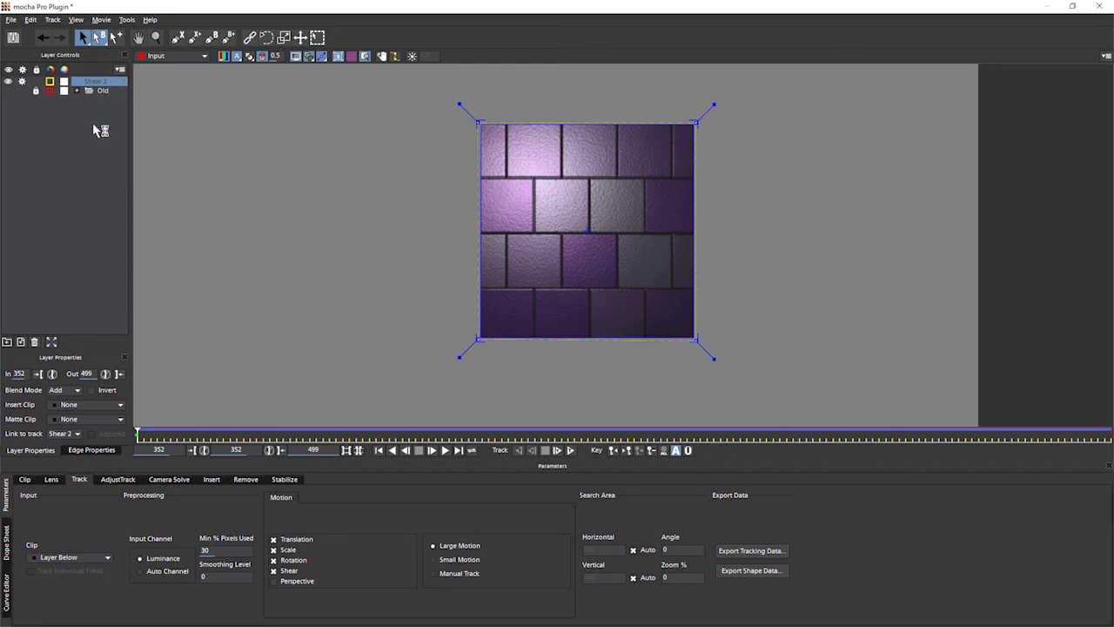
- Duplicate the Shear 2 layer
left_click(21, 342)
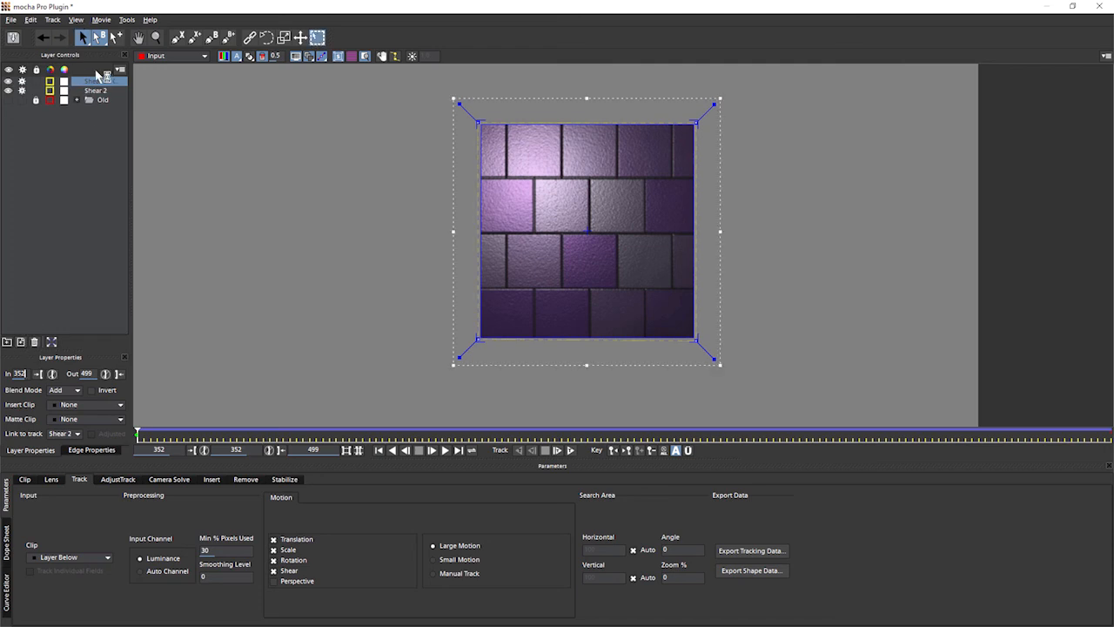
- Rename the duplicated layer Perspective and hide the Shear 2 layer
double_click(97, 82)
type("Perspective")
key("Return")
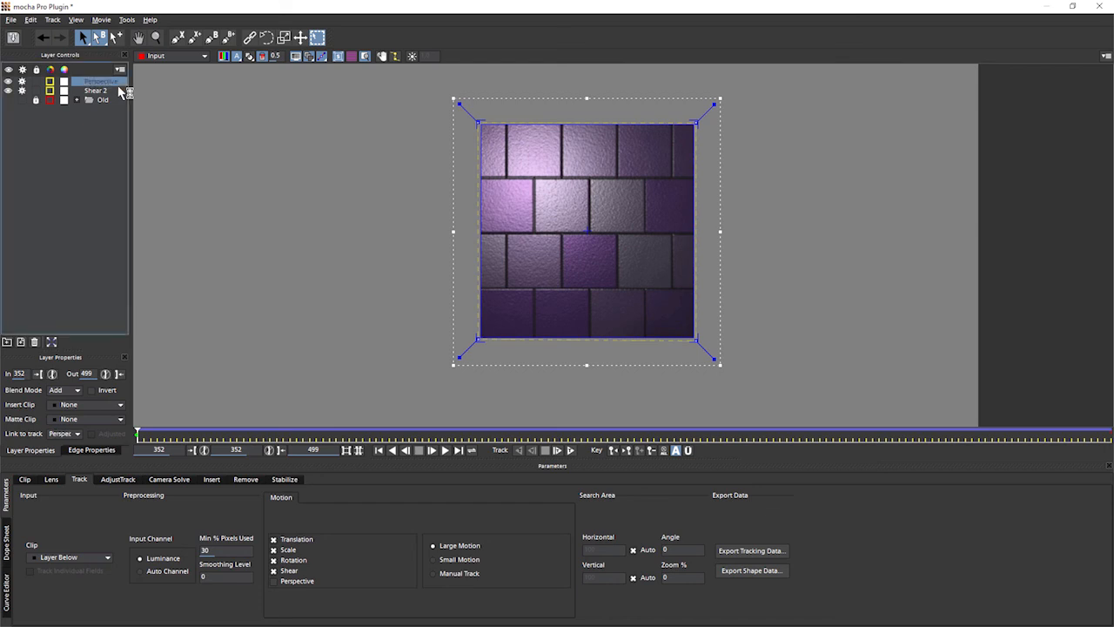
left_click(8, 90)
- Change the Perspective layer's outline color to bright green
mouse_move(89, 82)
left_mouse_down()
mouse_move(86, 95)
mouse_move(98, 79)
left_mouse_up()
left_click(49, 81)
left_click(520, 232)
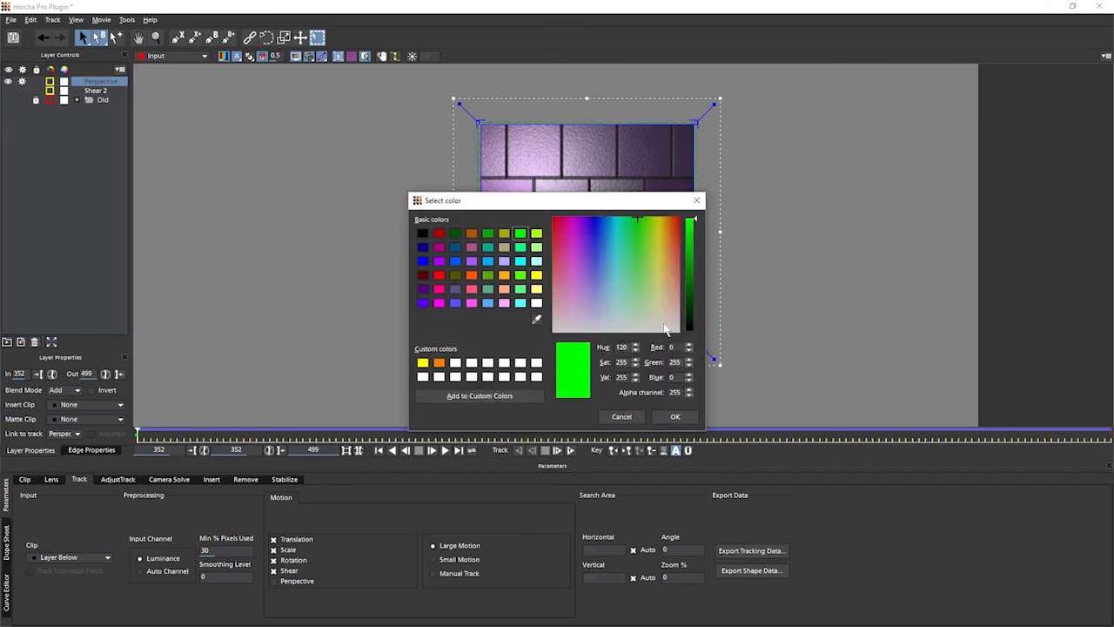
left_click(675, 416)
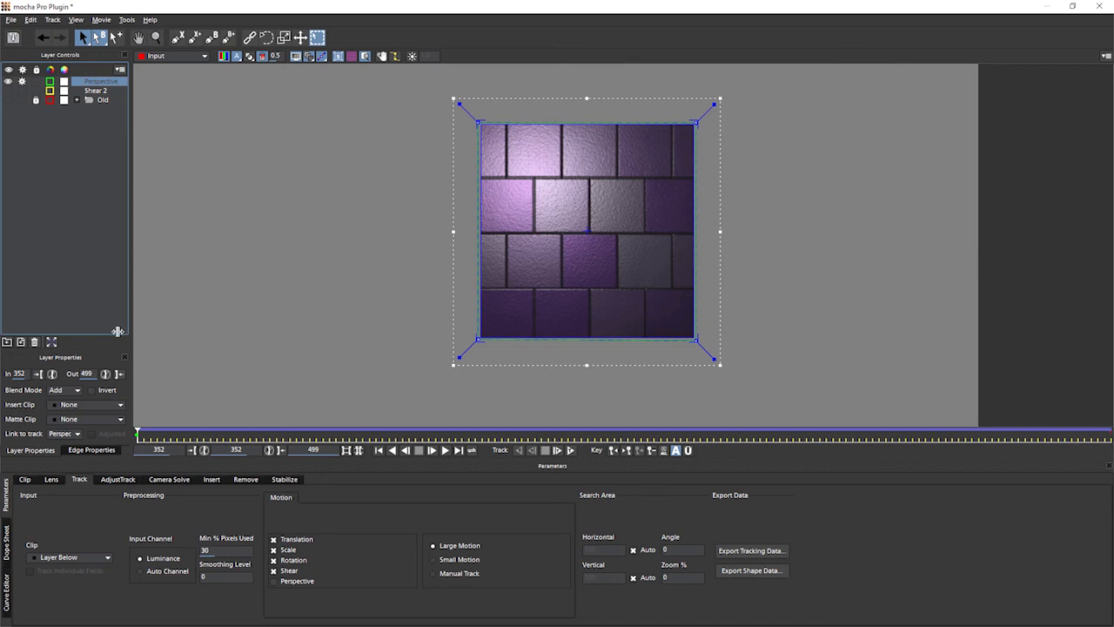
- Delete all of the Perspective layer's keyframes from frame 352 through 499 in the Dope Sheet
left_click(7, 545)
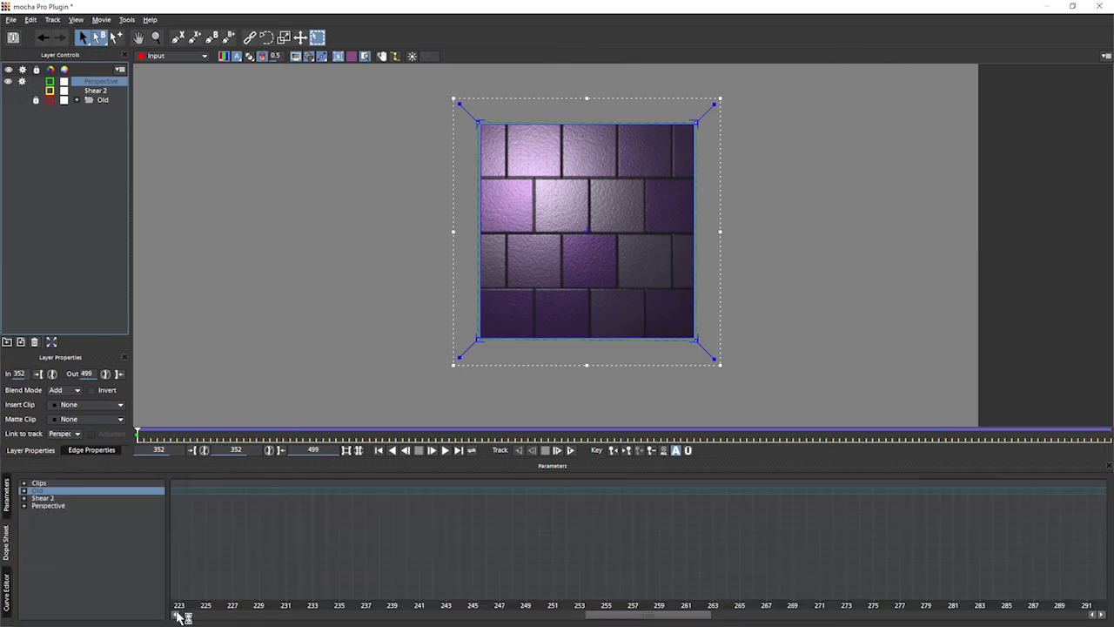
left_click(49, 506)
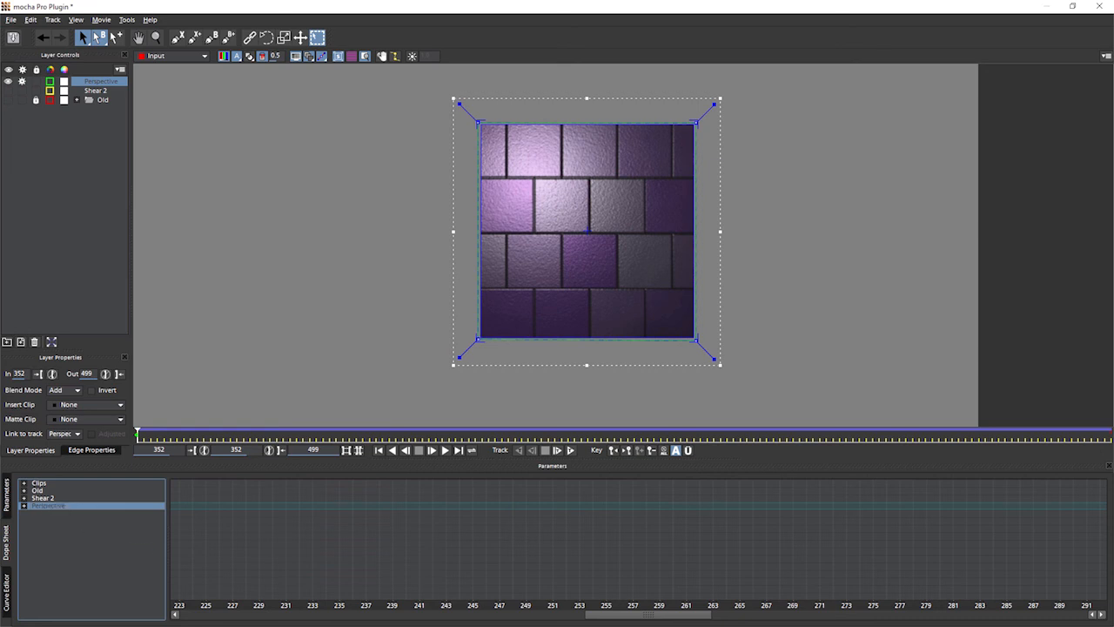
left_click_drag(613, 617, 775, 610)
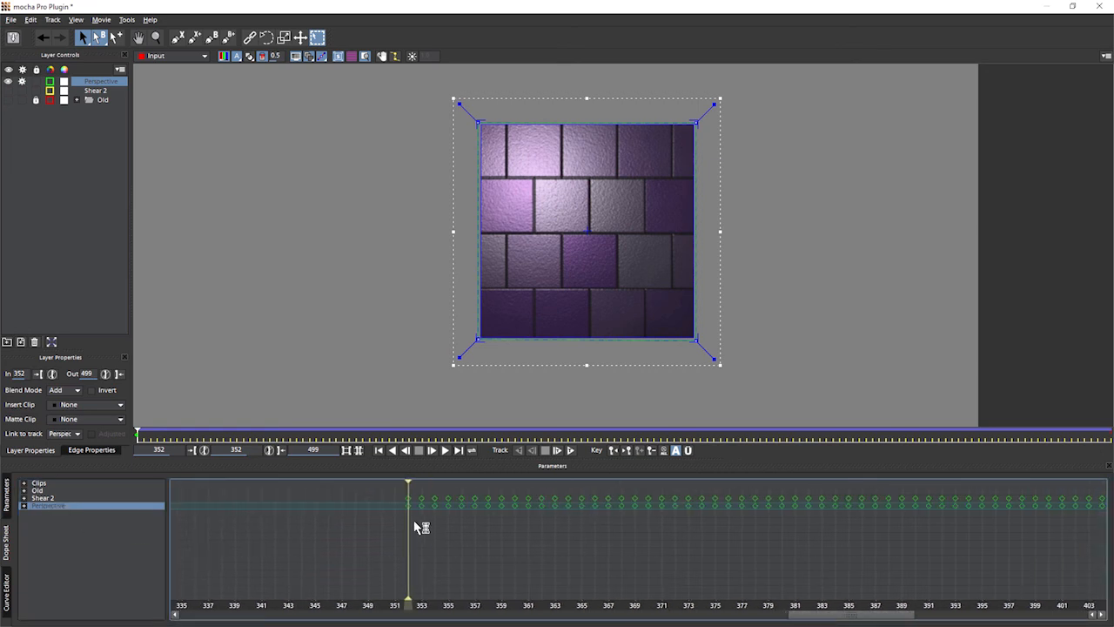
left_click_drag(413, 521, 1110, 507)
key("Delete")
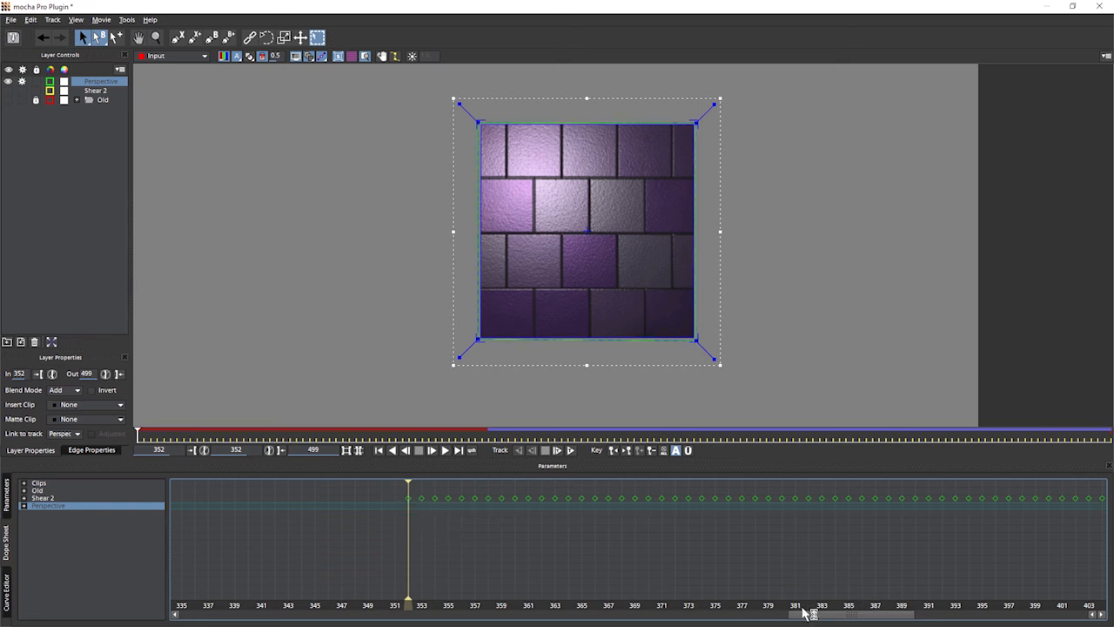
left_click_drag(823, 611, 996, 614)
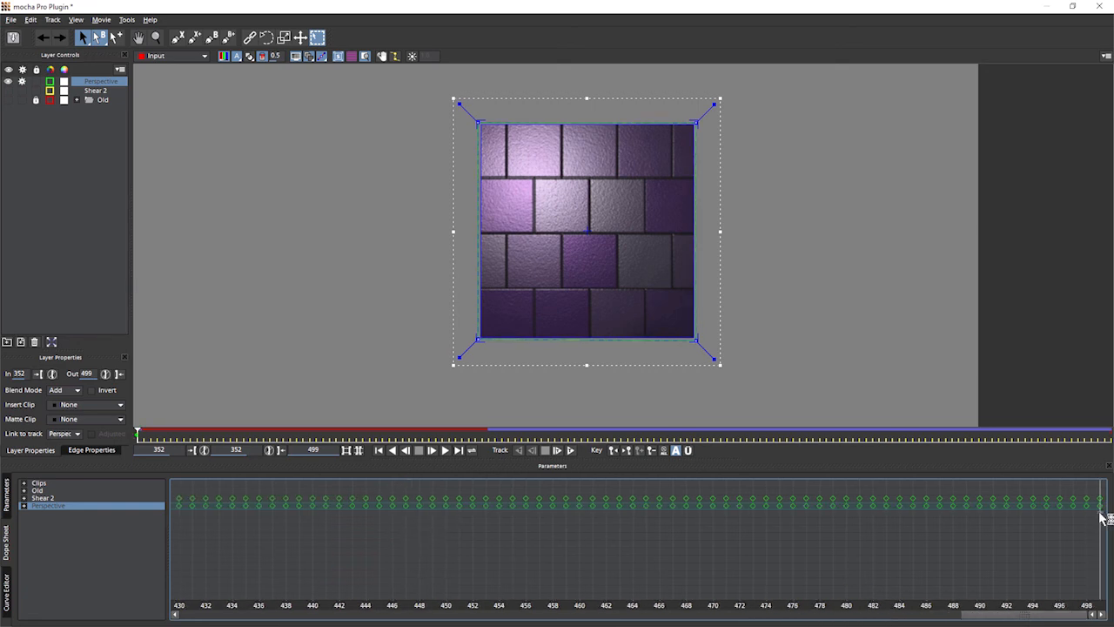
left_click_drag(1102, 514, 179, 510)
key("Delete")
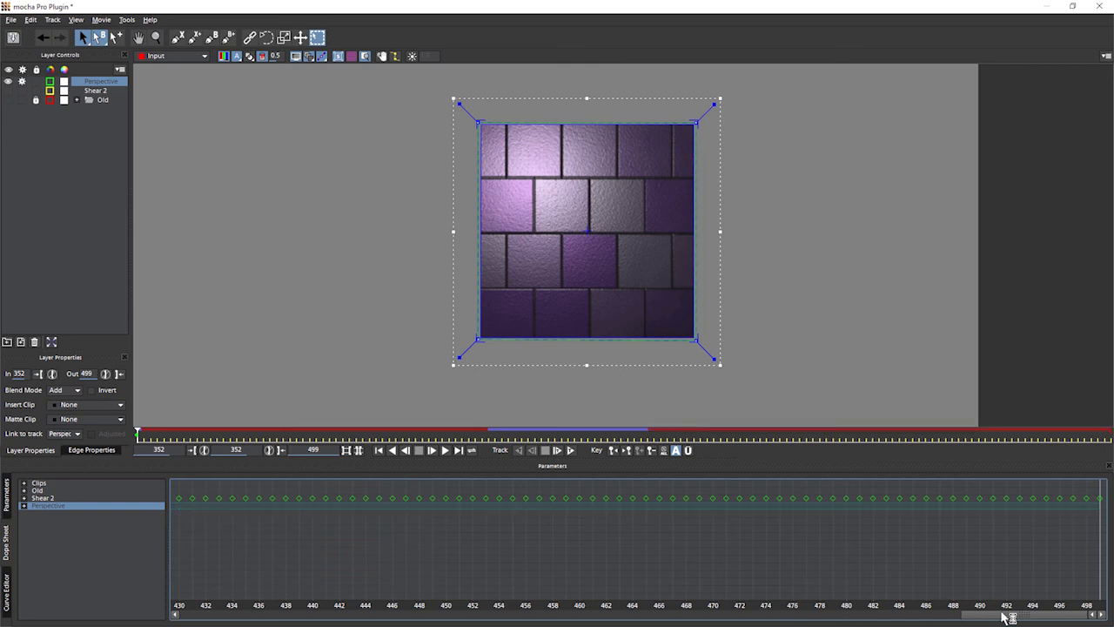
left_click_drag(1007, 617, 901, 621)
left_click_drag(976, 550, 479, 518)
key("Delete")
left_click_drag(862, 615, 766, 617)
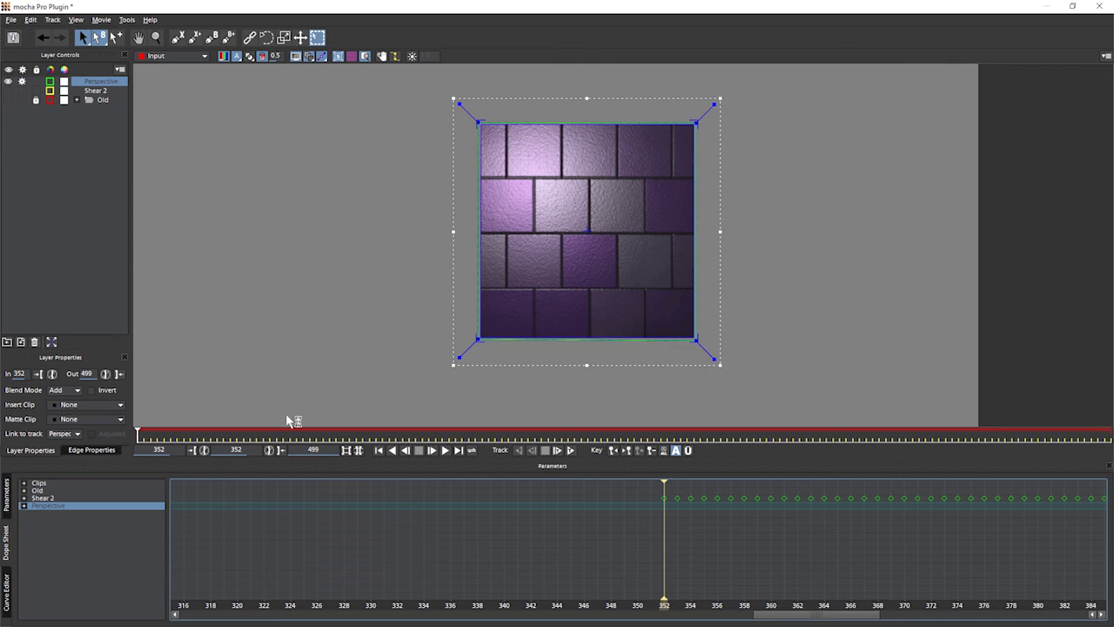
- Enable perspective motion, hide the planar surface, track the Perspective layer forward through frame 499, and return to frame 352
left_click(7, 498)
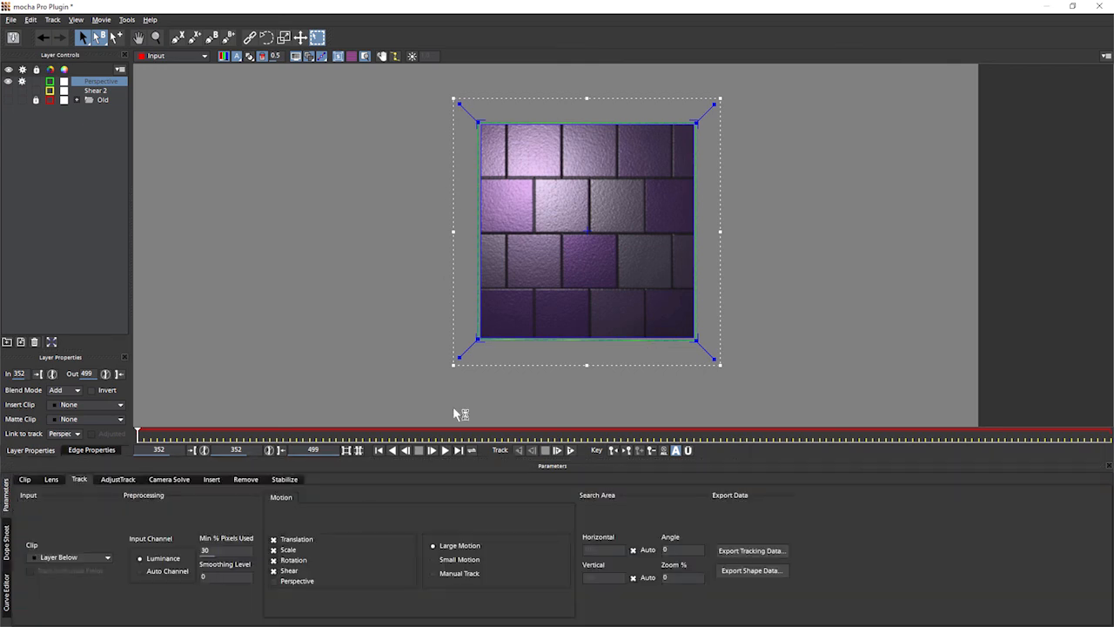
left_click(308, 586)
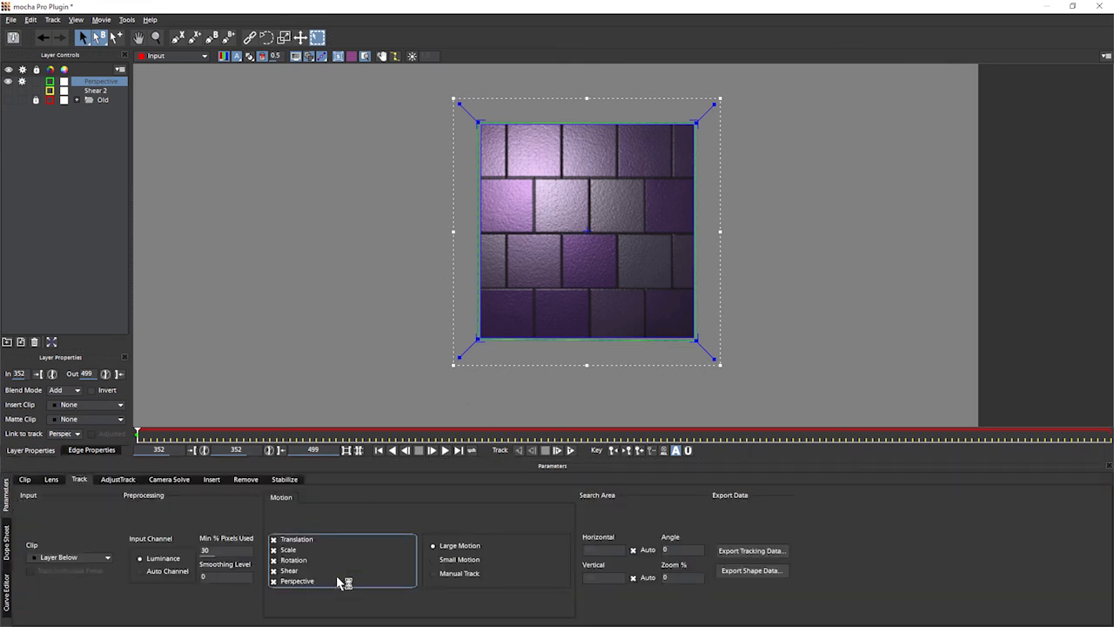
left_click(339, 57)
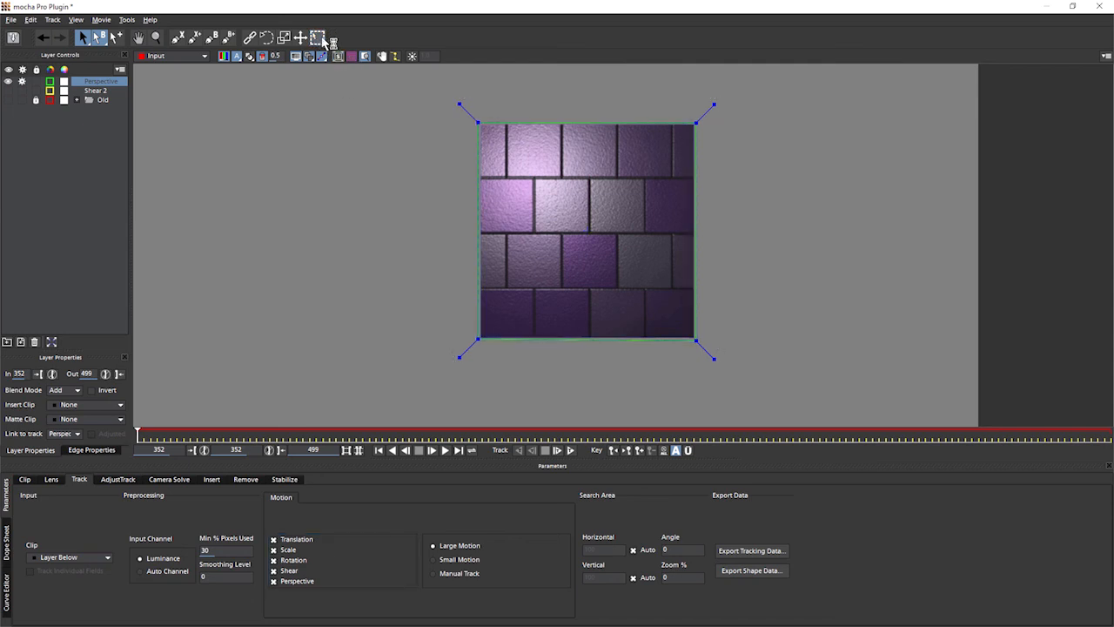
left_click(570, 450)
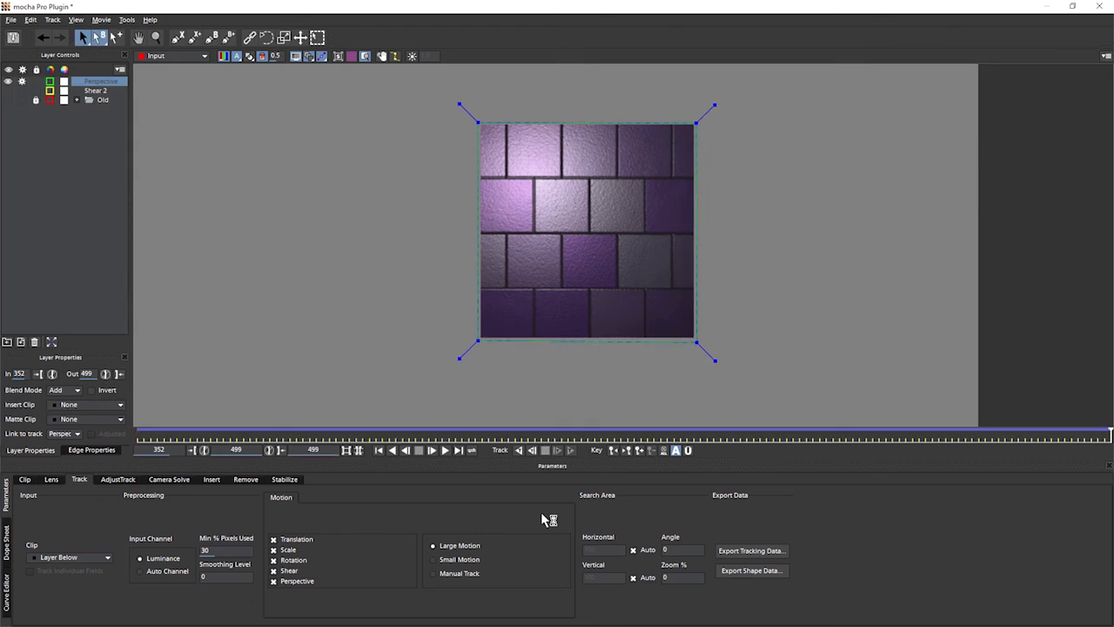
left_click(370, 438)
left_click_drag(370, 438, 37, 444)
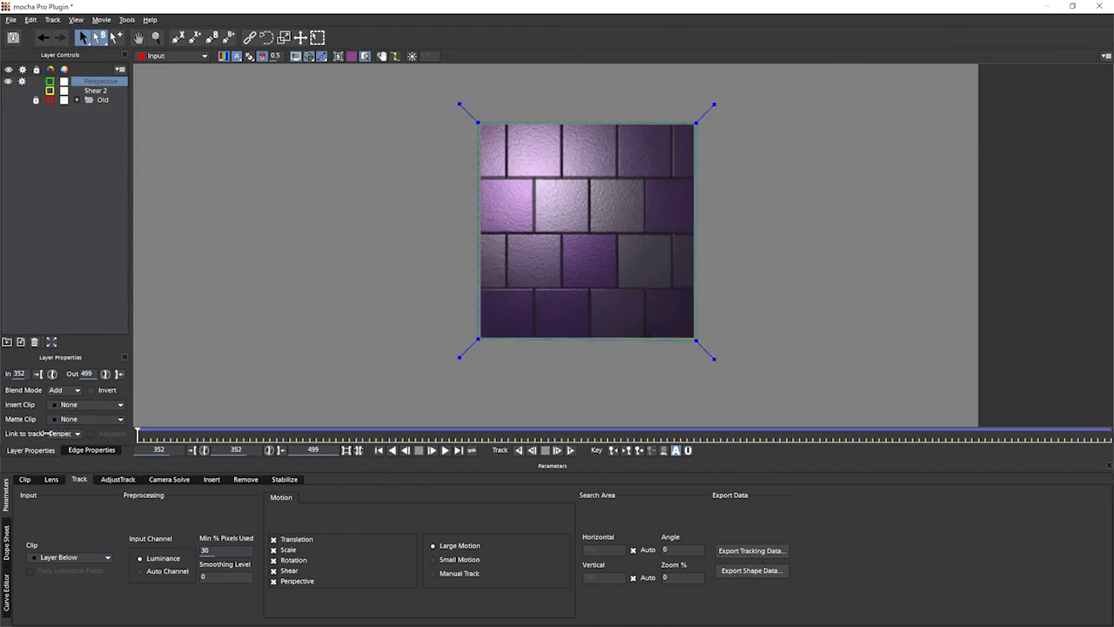
- Show the planar surface and scrub to frame 380 and back to check the perspective track on the purple square
left_click(339, 57)
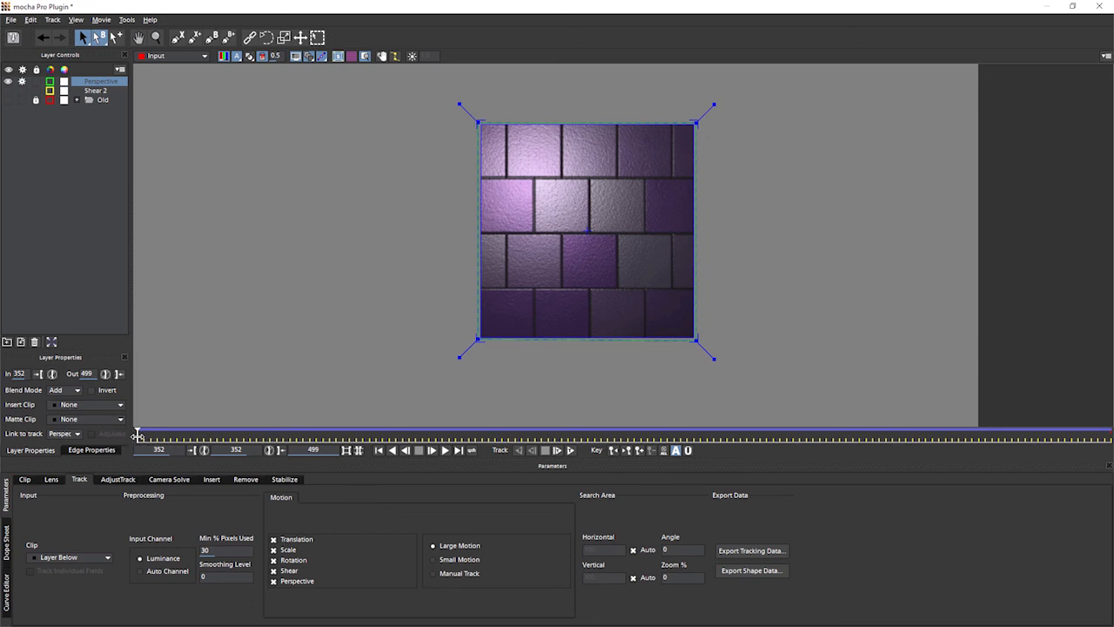
mouse_move(139, 436)
left_mouse_down()
mouse_move(722, 437)
mouse_move(136, 437)
left_mouse_up()
mouse_move(326, 439)
left_mouse_down()
mouse_move(343, 437)
mouse_move(323, 437)
left_mouse_up()
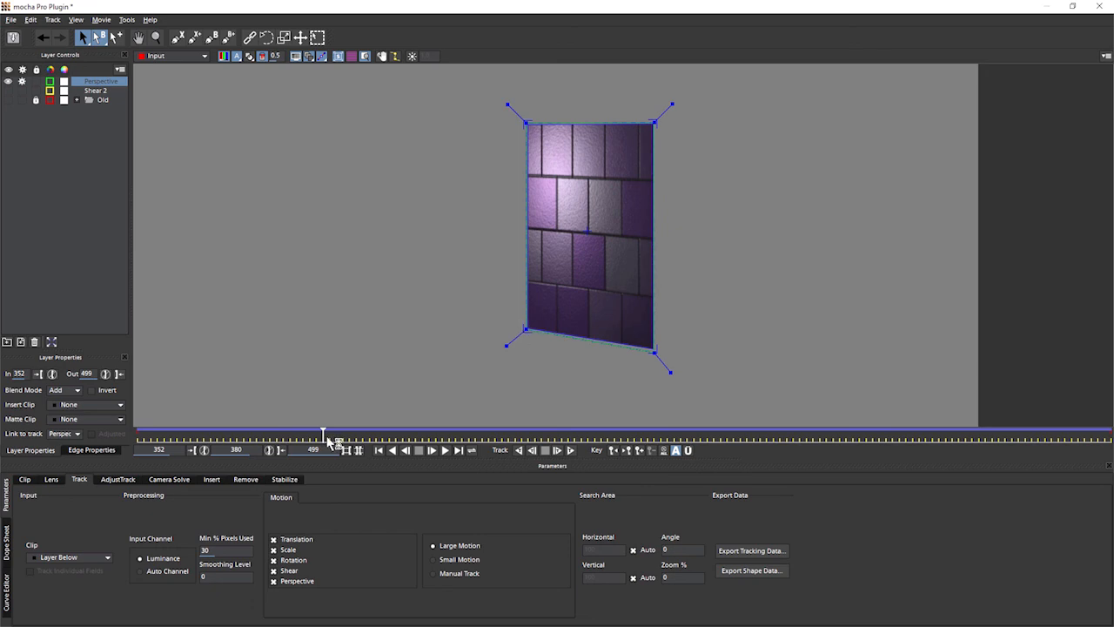
left_click_drag(323, 434, 137, 434)
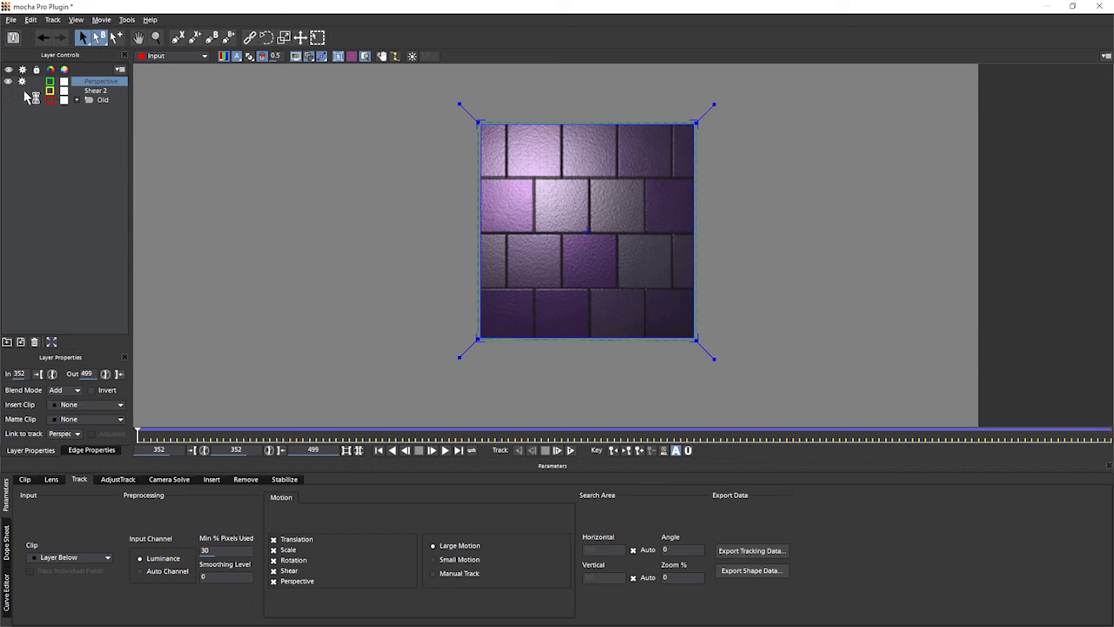
- Show the Shear 2 layer, turn off tracking for both layers, and scrub to frame 381 to compare their outlines
left_click(8, 91)
left_click(22, 82)
left_click(27, 92)
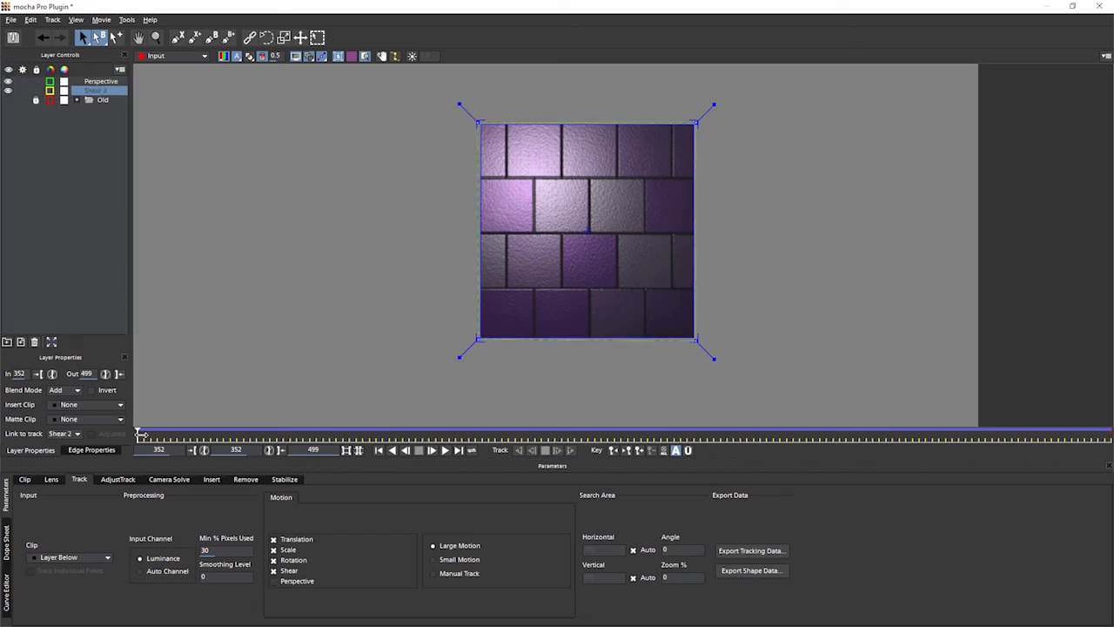
left_click_drag(137, 434, 329, 434)
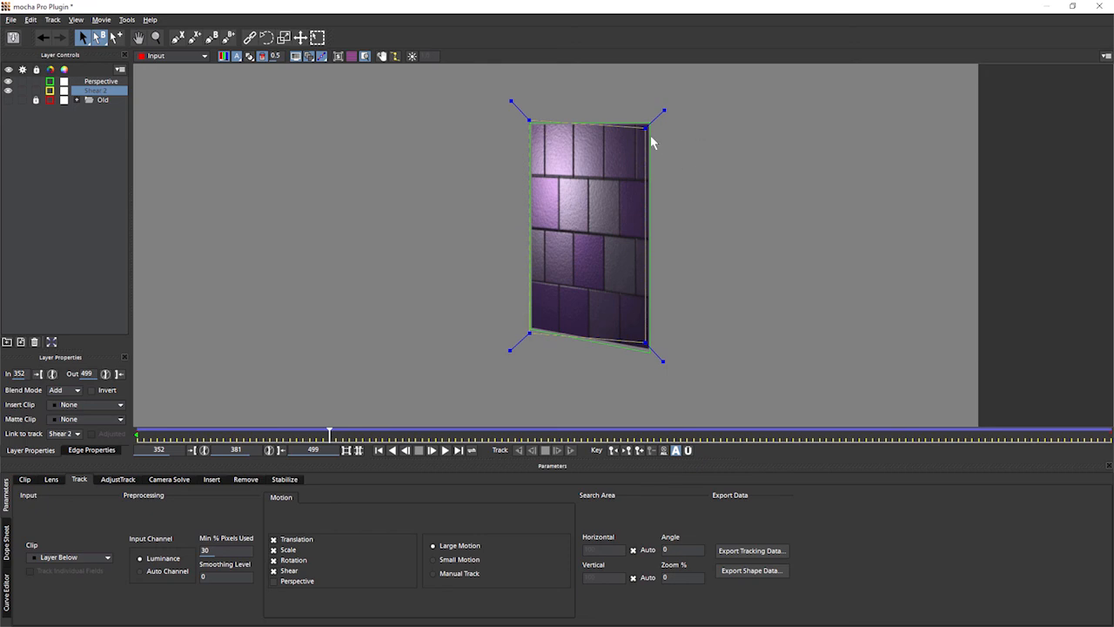
- Fit the whole clip in the viewer and examine the Shear 2 and Perspective layers' keyframes in the Dope Sheet
key("asterisk")
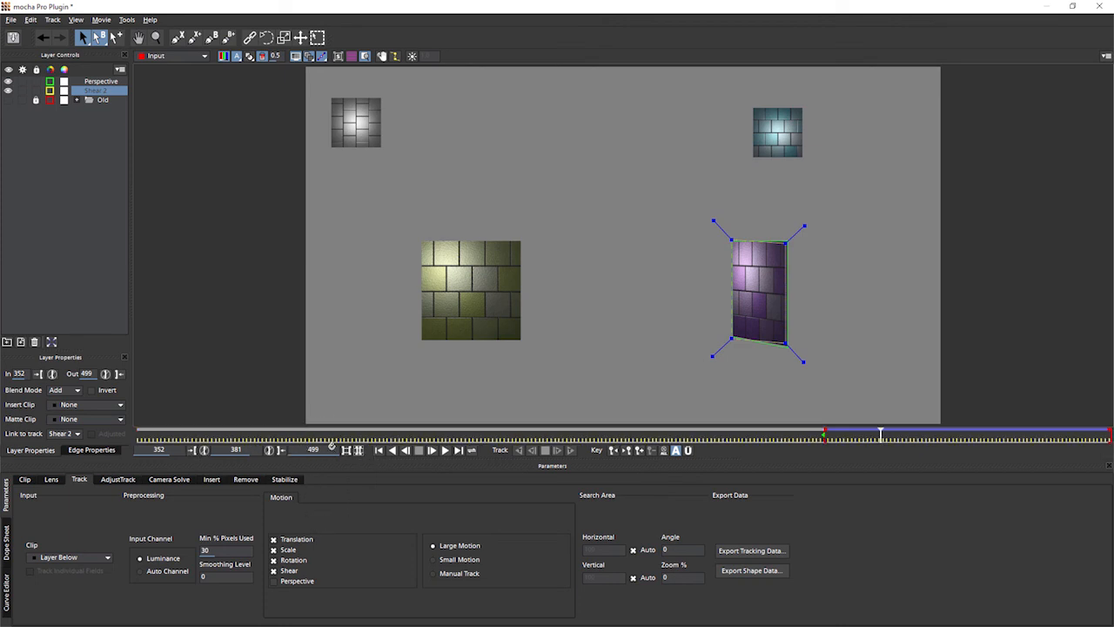
left_click(8, 535)
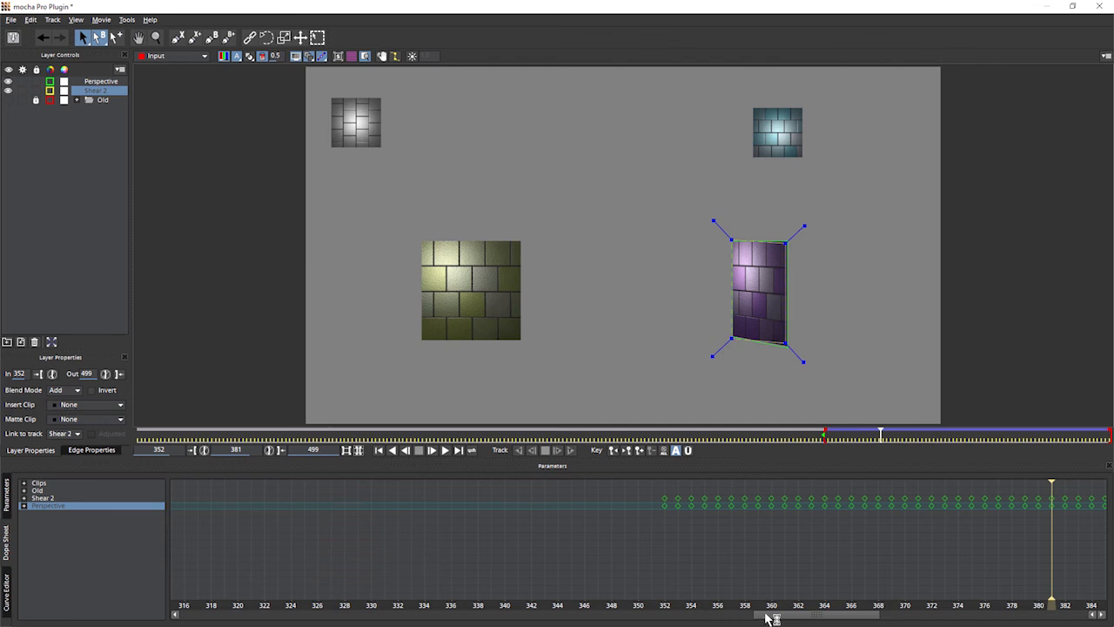
left_click_drag(772, 613, 844, 621)
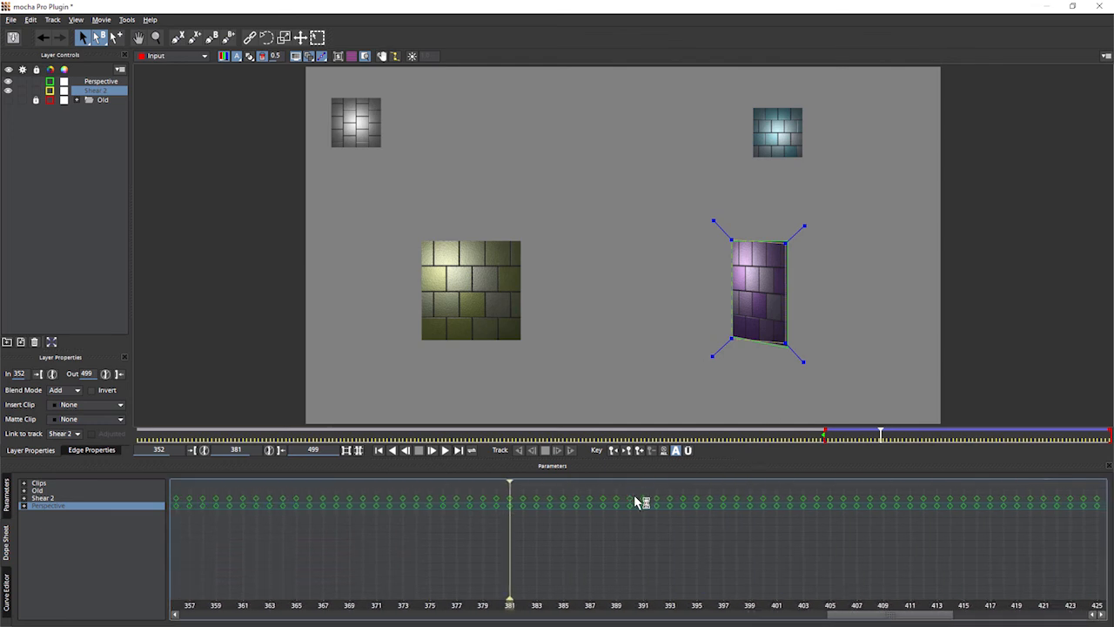
left_click_drag(872, 617, 967, 619)
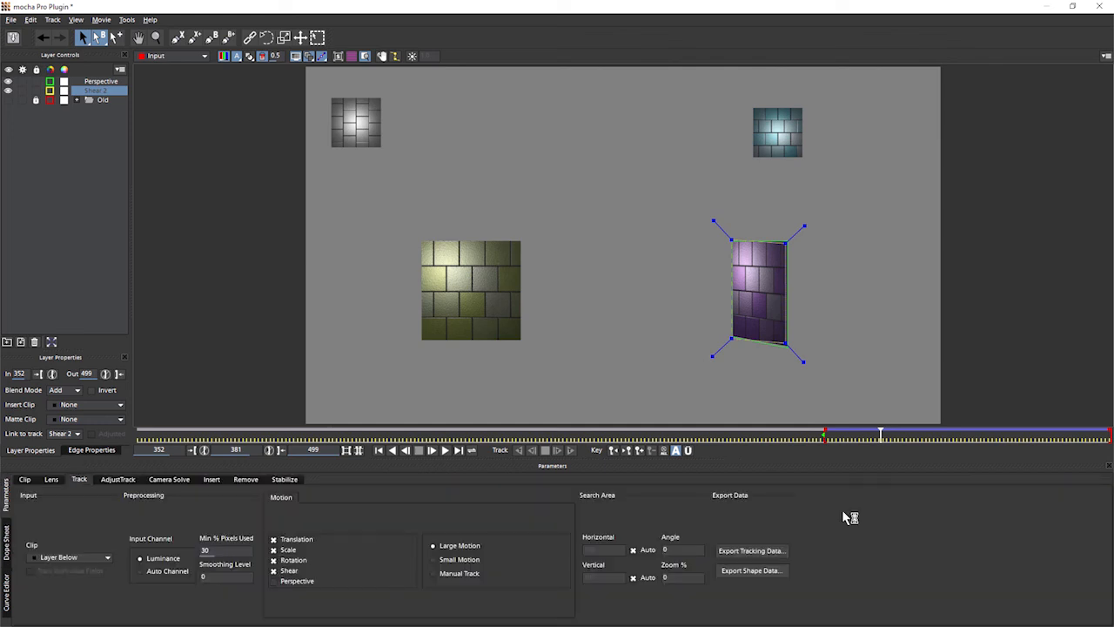